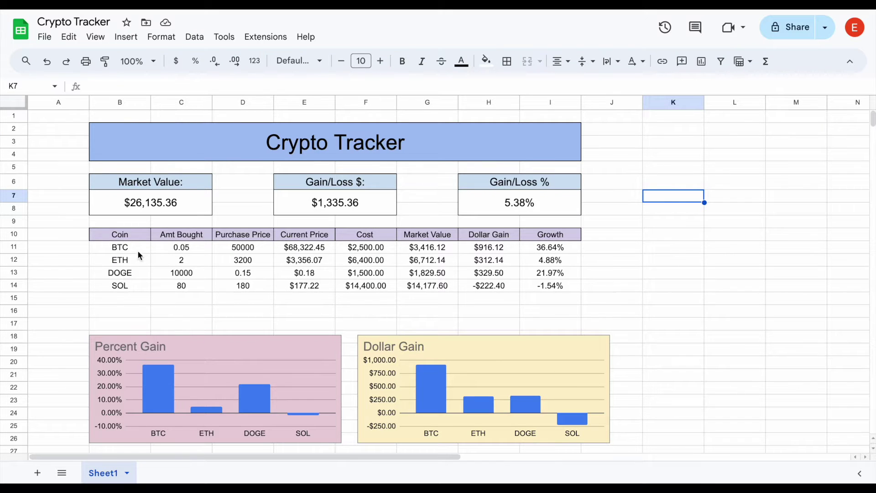
Step: Clear the coin, amount bought and purchase price from the BTC row, cells B11:D11
left_click_drag(138, 250, 223, 246)
key("Delete")
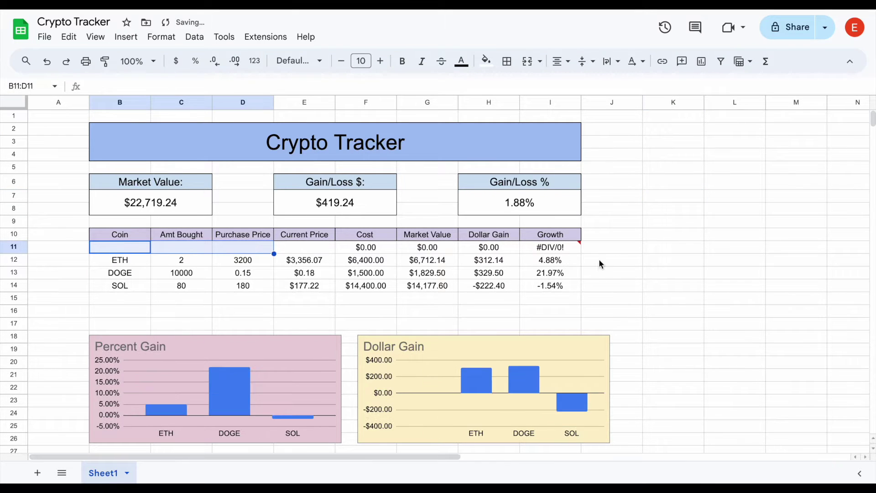
left_click(593, 264)
Step: Fill row 11 with coin BTC, amount bought .005 and purchase price 50000
left_click(143, 249)
type("BTC")
key("Tab")
type(".005")
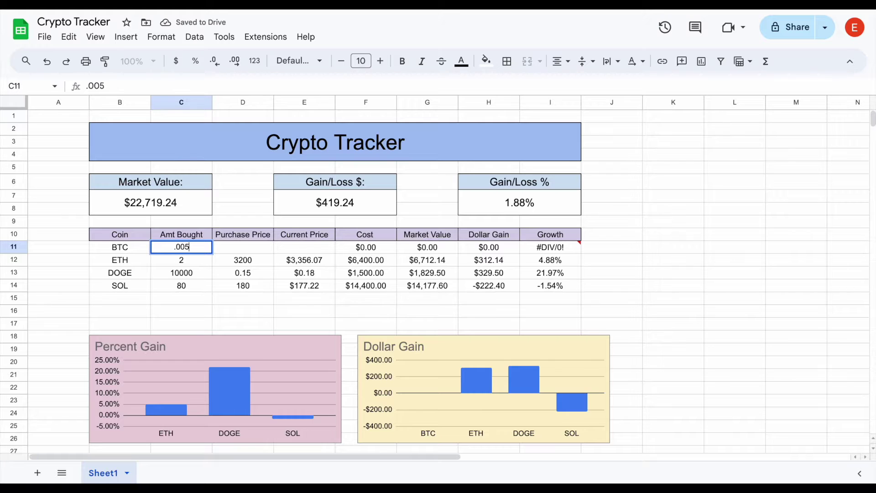
key("Tab")
type("50000")
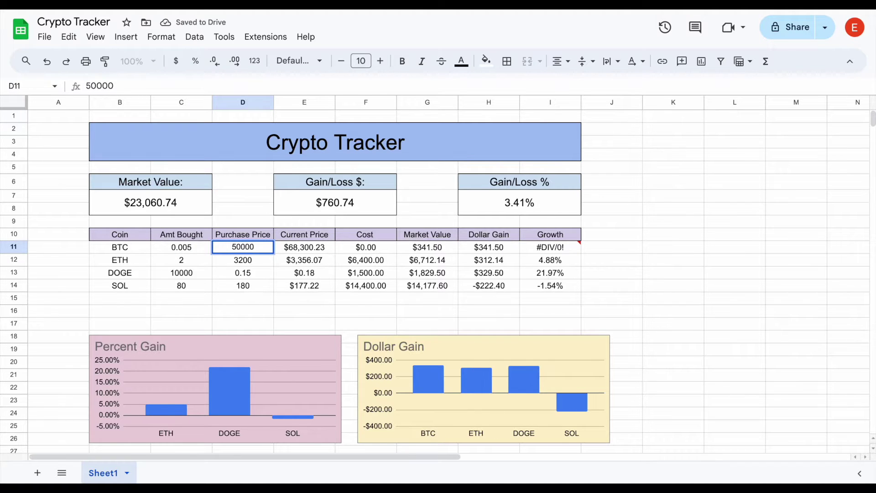
key("Return")
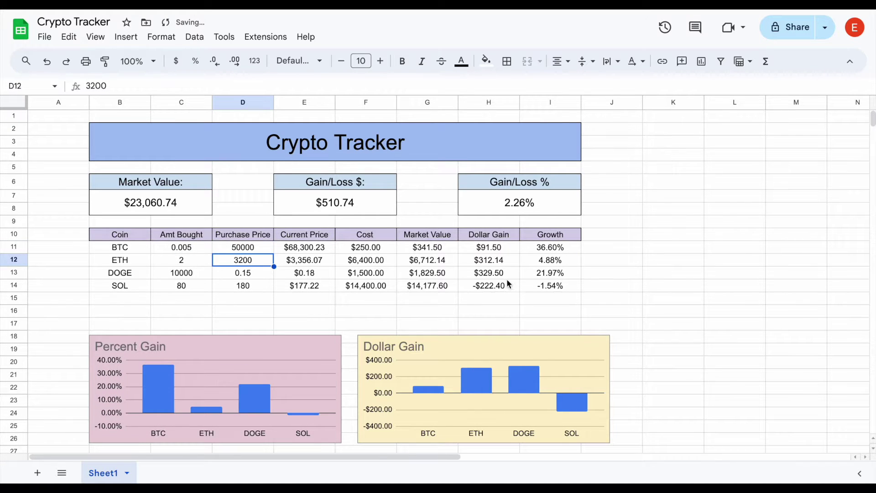
left_click(637, 240)
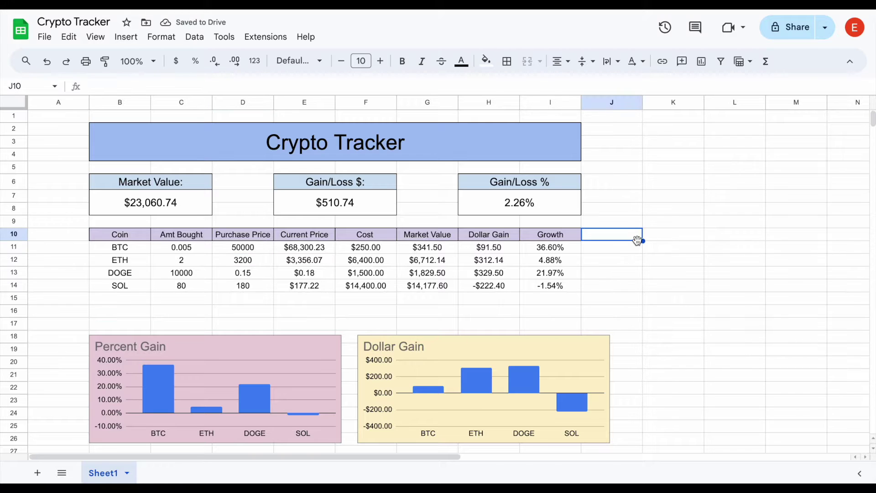
Step: Review the summary boxes in B6:I8, the Percent Gain chart and the current price formula in E11
left_click_drag(201, 182, 533, 213)
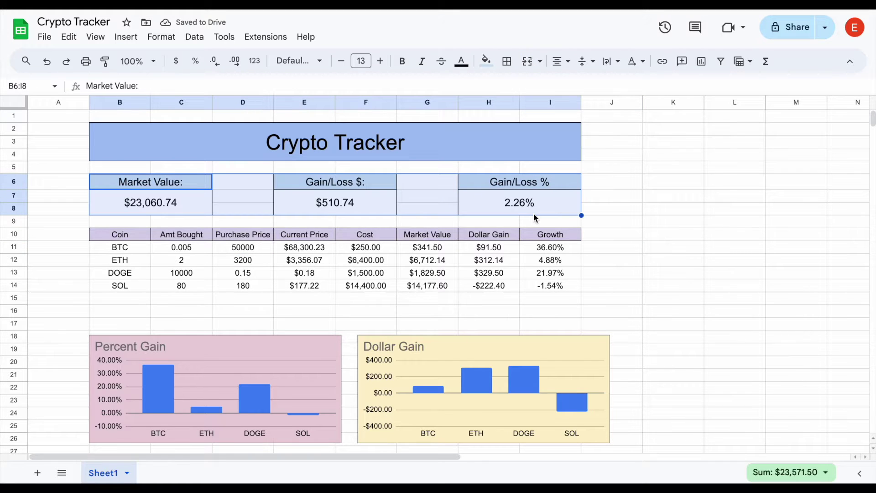
left_click(299, 364)
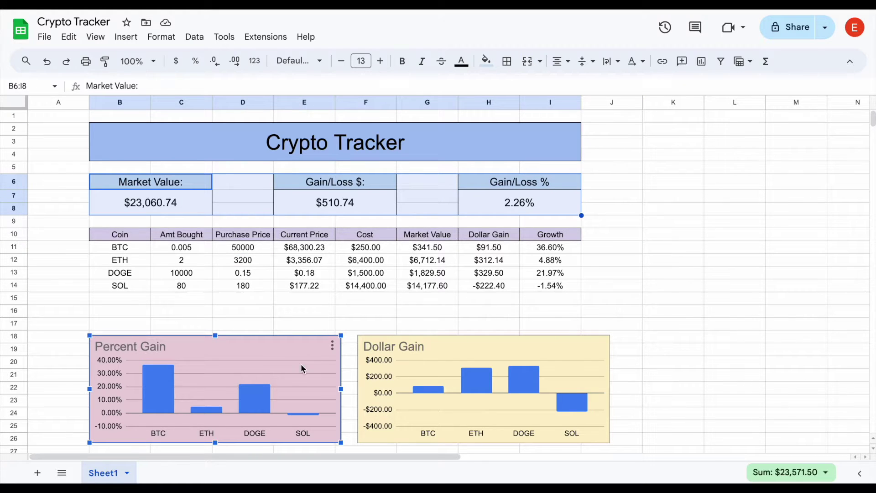
left_click(702, 237)
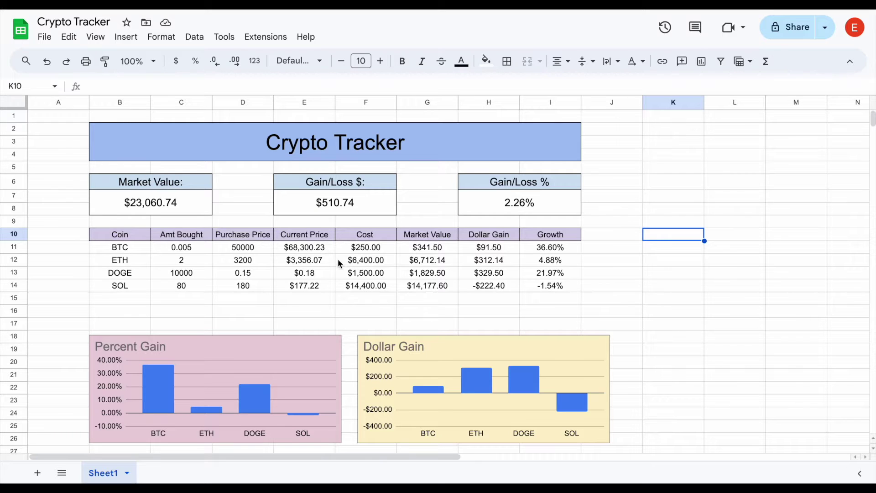
left_click(320, 247)
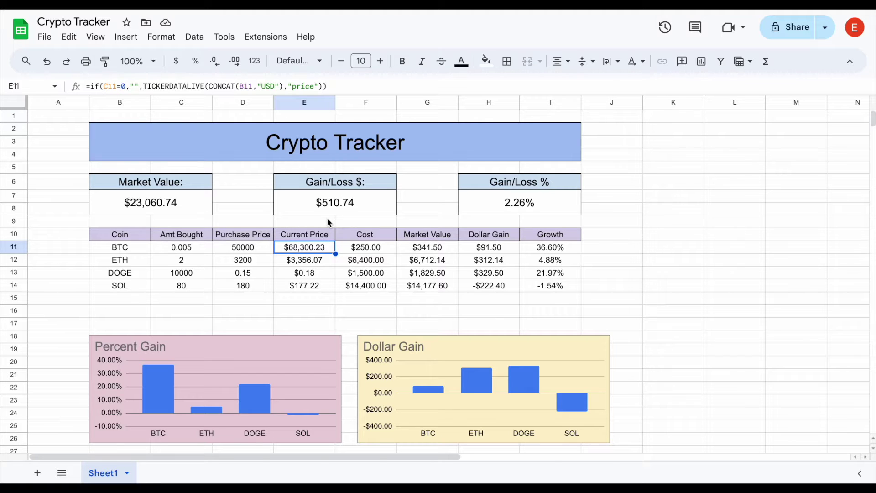
left_click(673, 223)
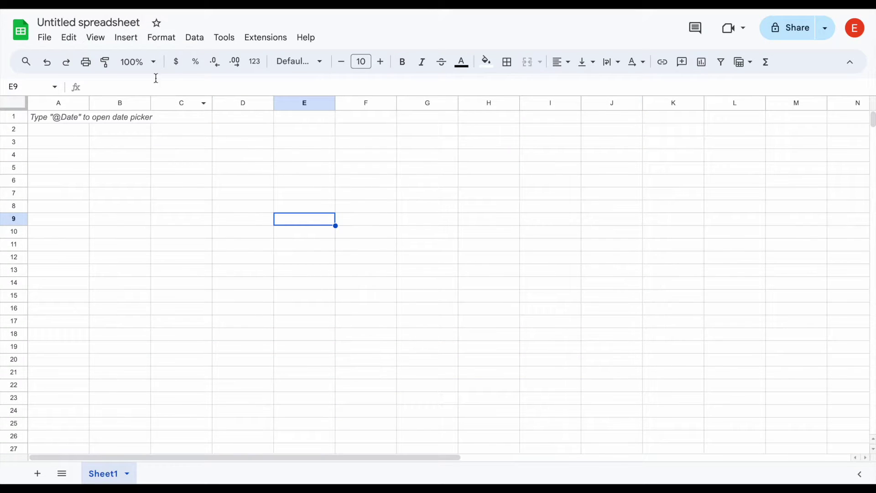
Step: Rename the untitled spreadsheet as Crypto Tracker
left_click(128, 23)
key("BackSpace")
type("Crypto Tracker")
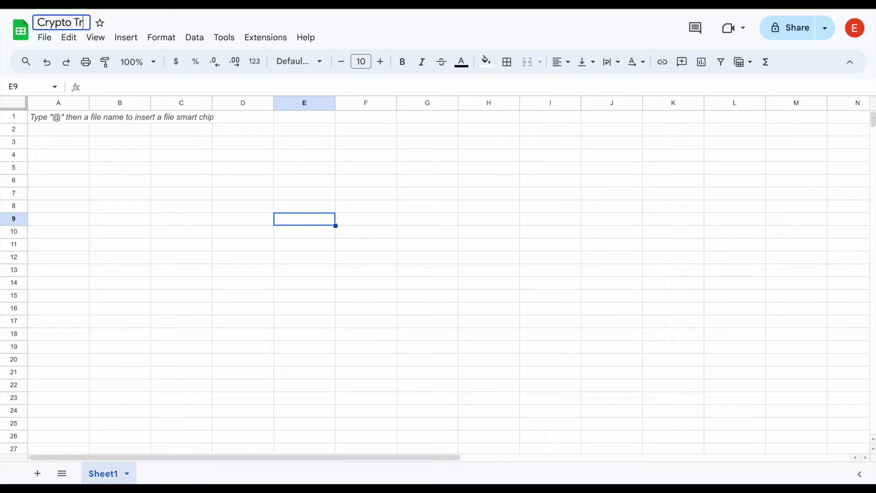
left_click(264, 211)
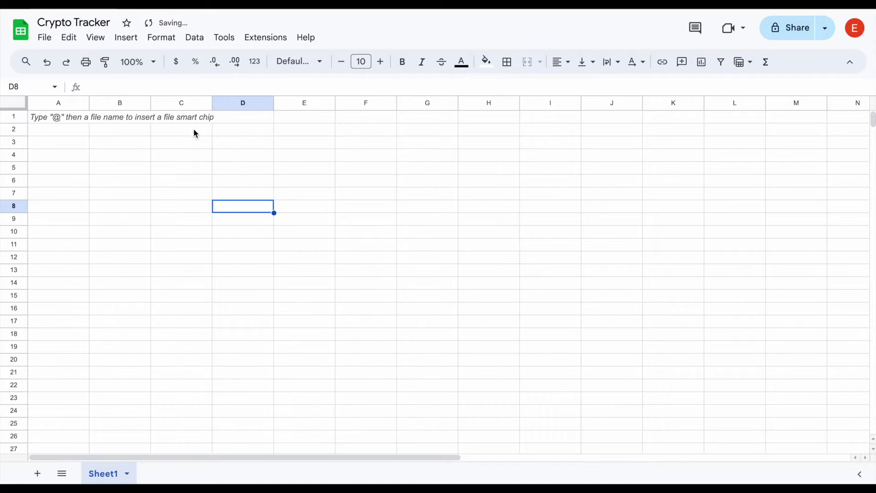
Step: Merge cells B2:J4 into one title block and give it an outer border
left_click(141, 133)
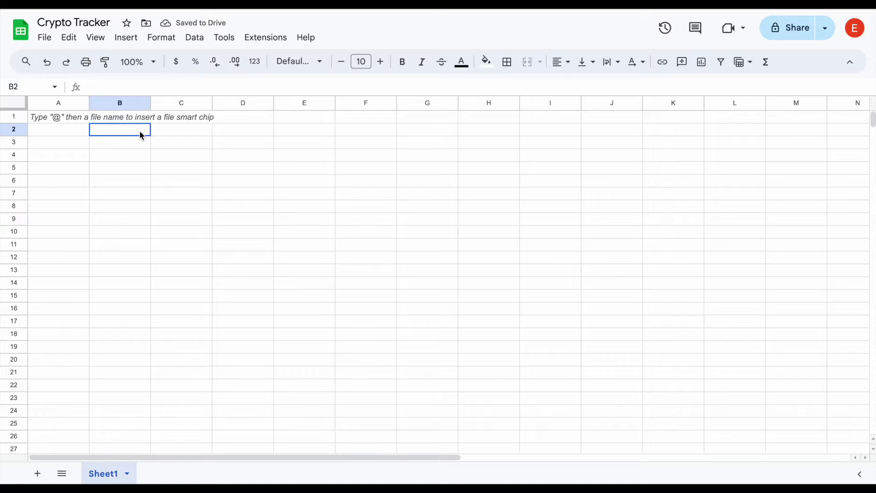
left_click_drag(141, 133, 616, 158)
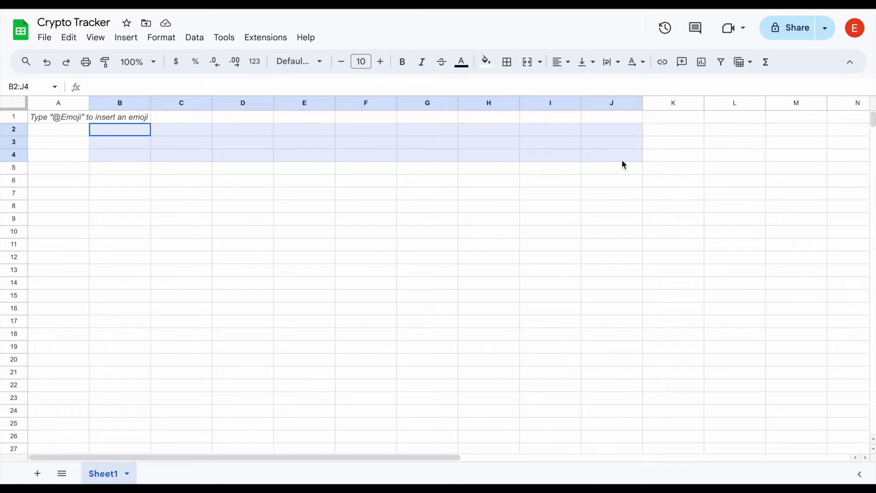
left_click(528, 63)
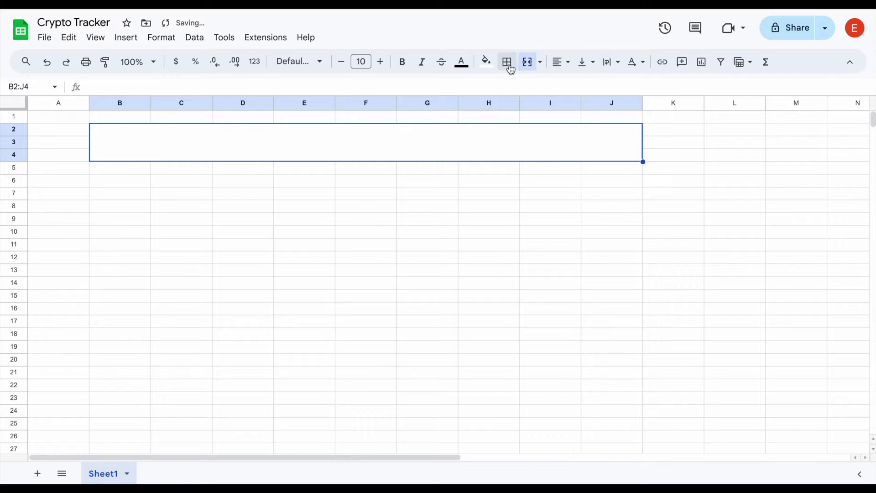
left_click(507, 64)
left_click(596, 90)
Step: Enter the title "Crypto Tracker" in the merged block B2:J4 and center it horizontally and vertically
left_click(393, 142)
type("Cr")
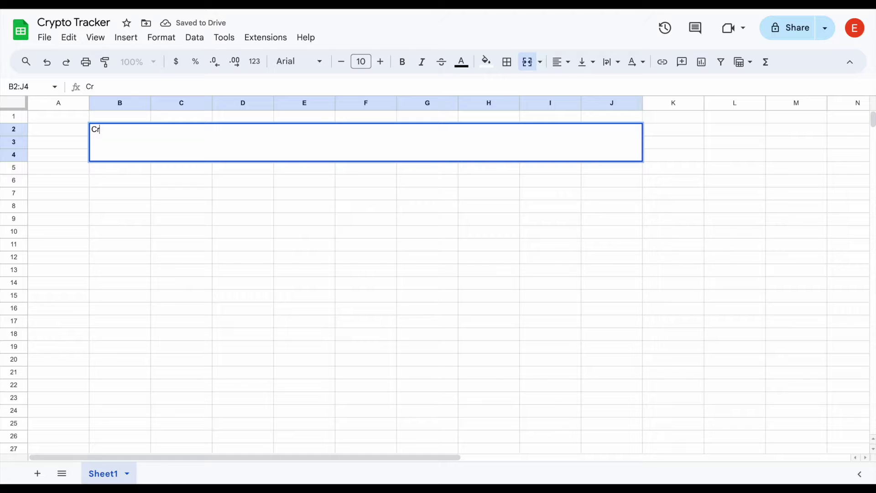
type("ypto Tracker")
key("Return")
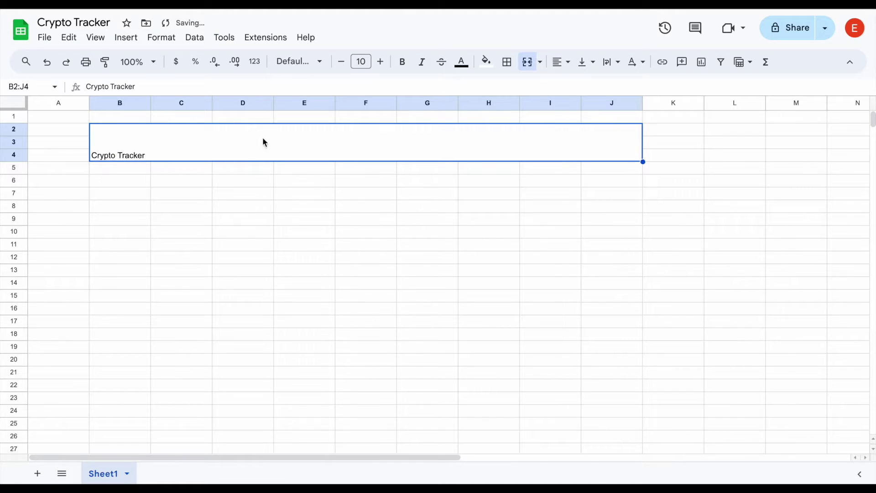
left_click(562, 61)
left_click(580, 84)
left_click(589, 63)
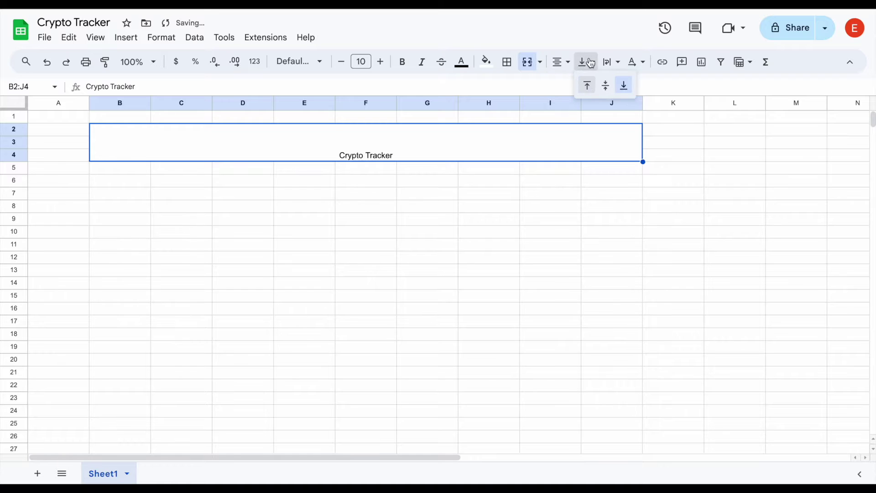
left_click(606, 86)
Step: Enlarge the Crypto Tracker title's font to about two and a half times its default size
left_click(379, 62)
left_click(380, 62)
left_click(380, 62)
left_click(380, 62)
left_click(379, 62)
left_click(380, 62)
left_click(380, 62)
left_click(354, 270)
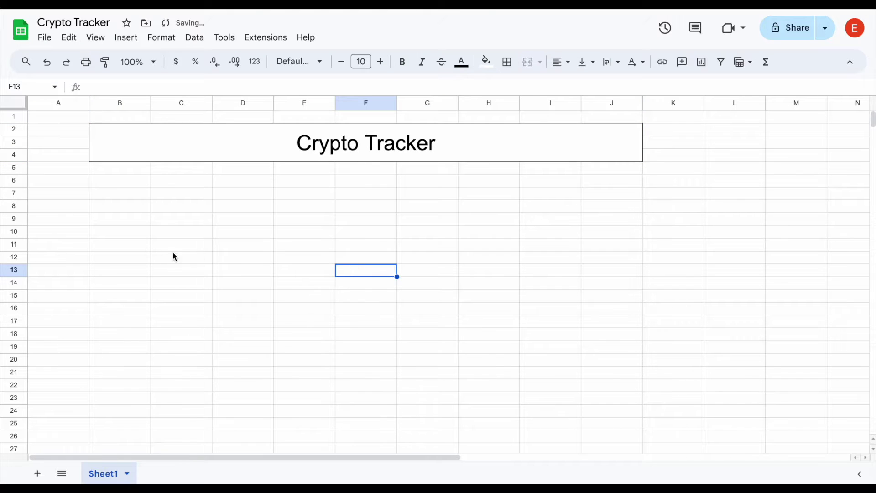
Step: Enter the column headers Coin, Amt Bought and Purchase Price in cells B10:D10
left_click(126, 232)
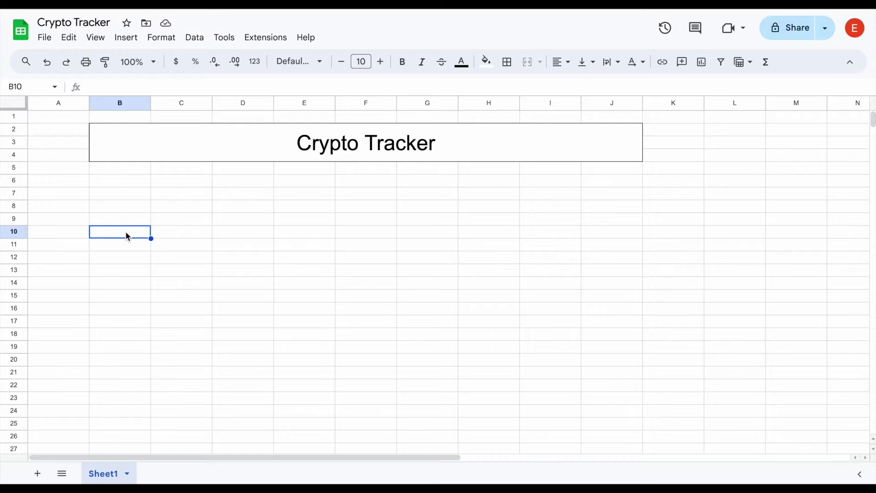
type("Coin")
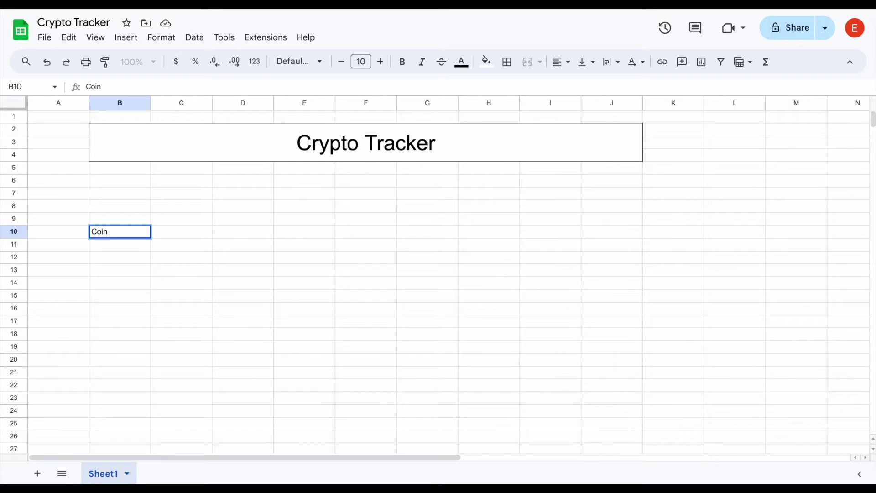
key("Tab")
type("A")
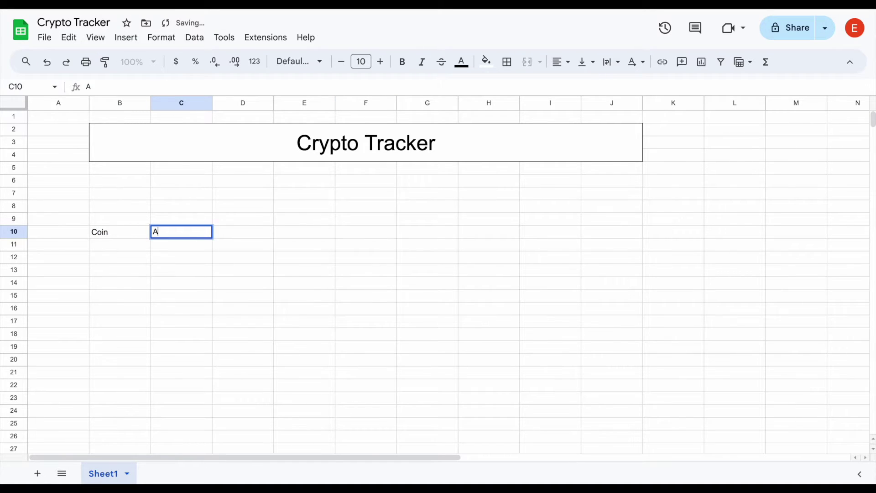
type("mt Bought")
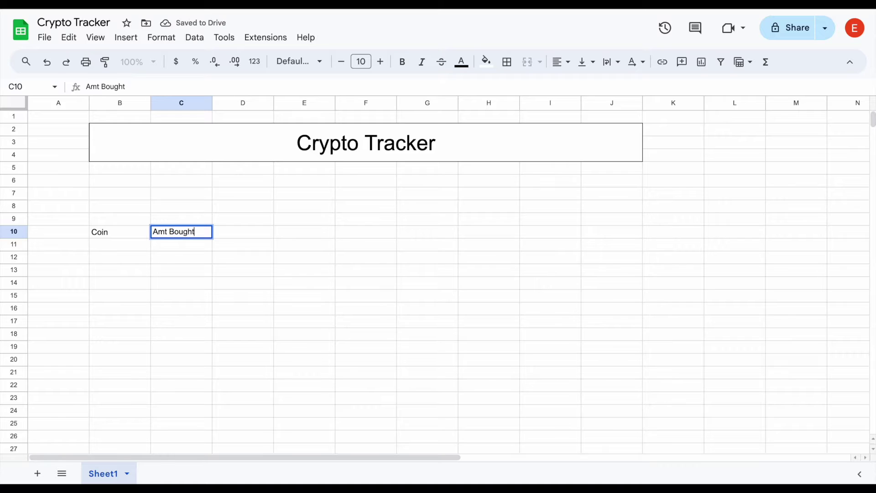
key("Tab")
type("P")
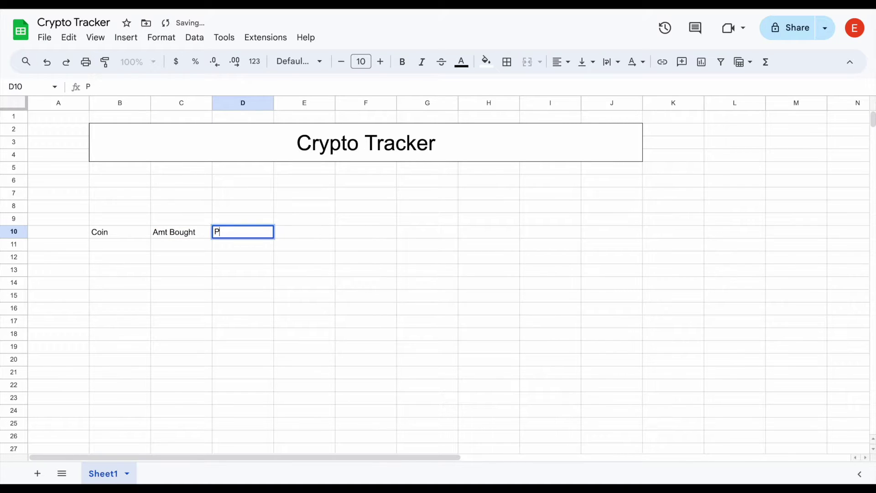
type("urchase Price")
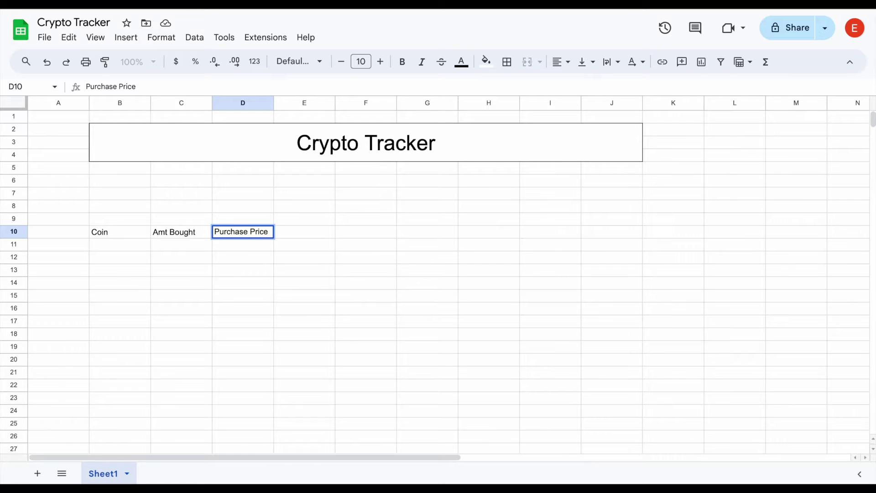
key("Tab")
left_click(129, 248)
left_click_drag(130, 248, 289, 244)
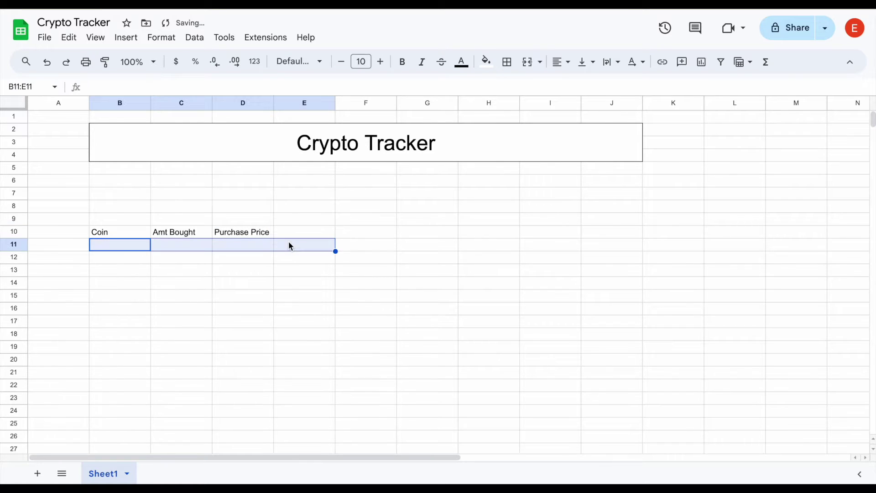
left_click(261, 247)
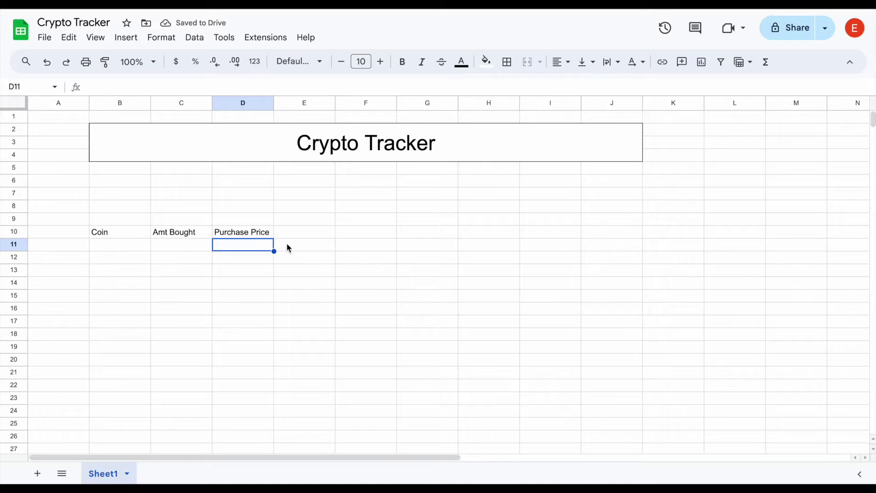
Step: Add the column headers Current Price in E10 and Cost in F10
left_click(313, 232)
type("Cur")
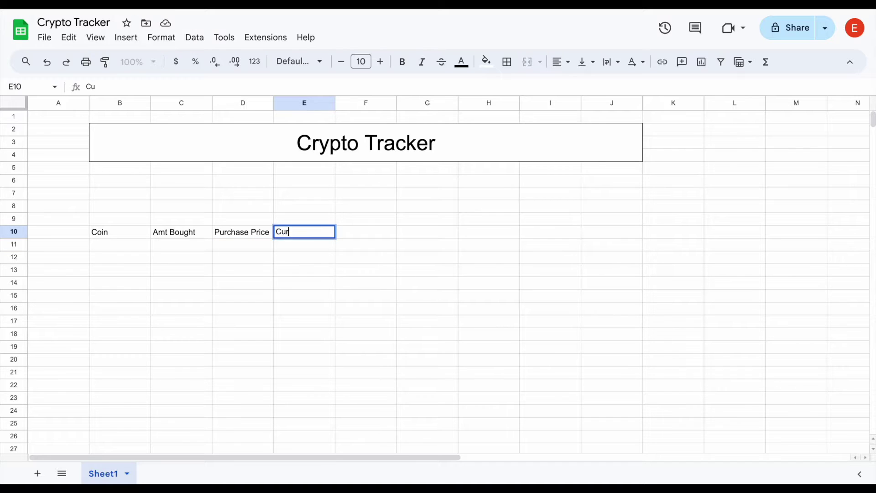
type("rent Price")
key("Tab")
type("Cost")
key("Tab")
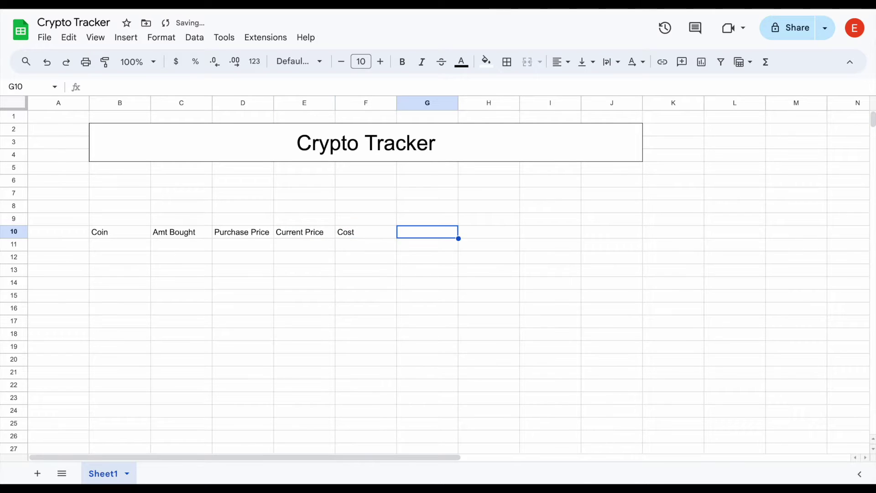
Step: Add the column headers Market Value, Dollar Gain and Growth in cells G10:I10
type("Market Value")
key("Tab")
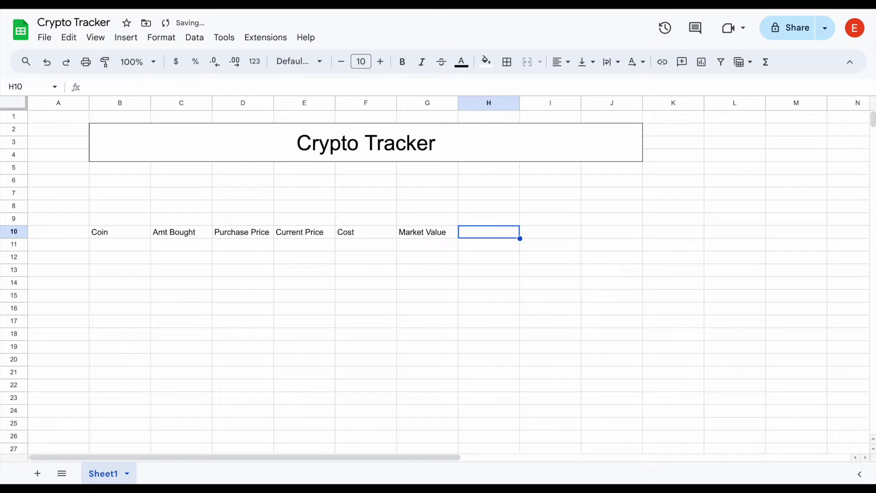
type("Do")
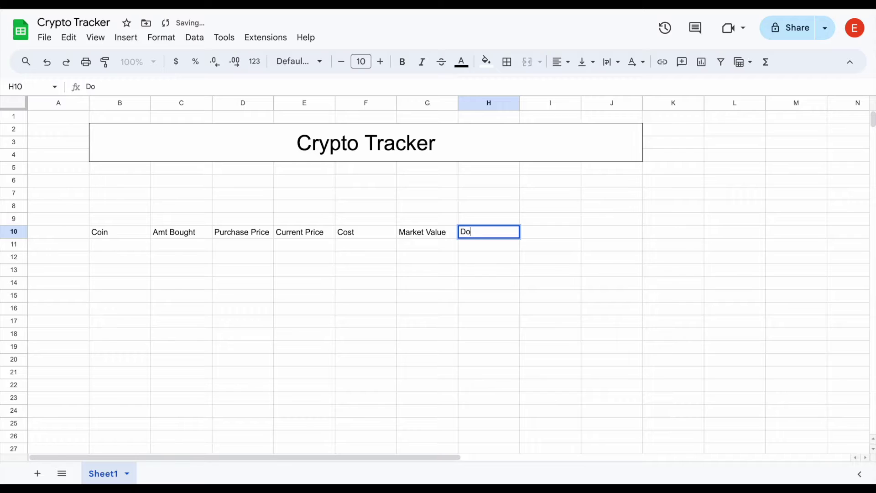
type("llar Gain")
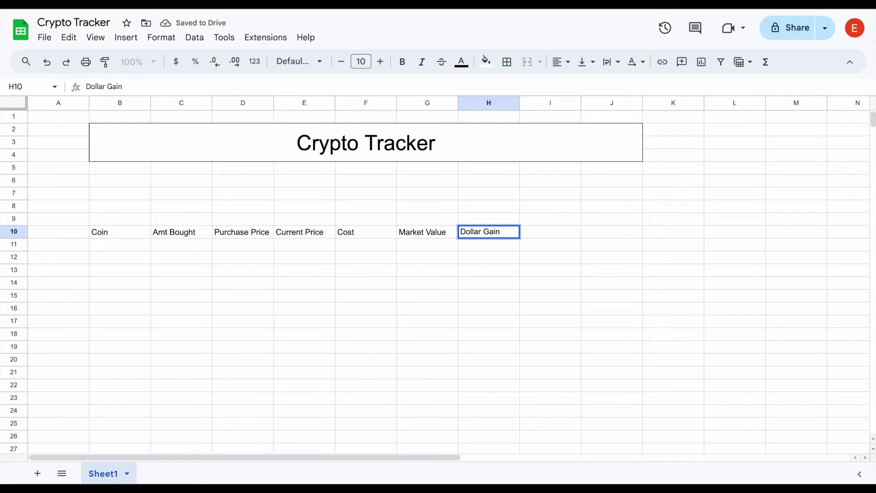
key("Tab")
type("Growth")
key("Return")
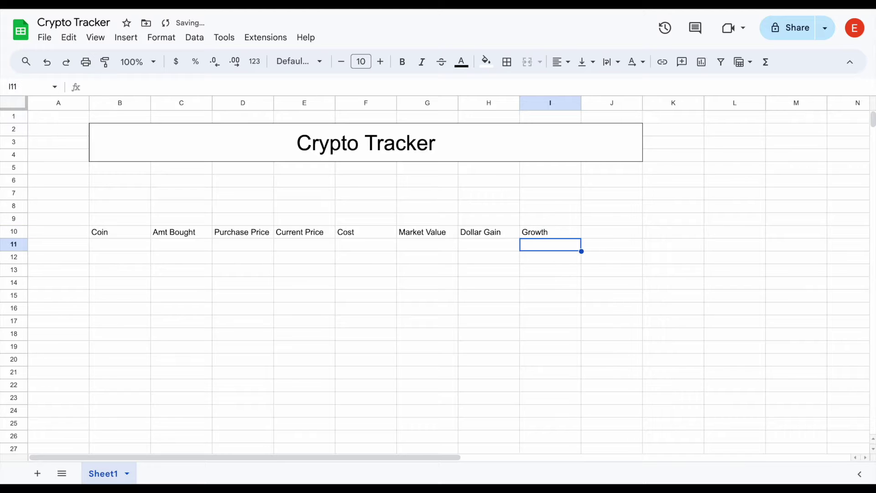
Step: Apply borders around every header cell in B10:I10 and center the header text horizontally
left_click_drag(119, 233, 559, 235)
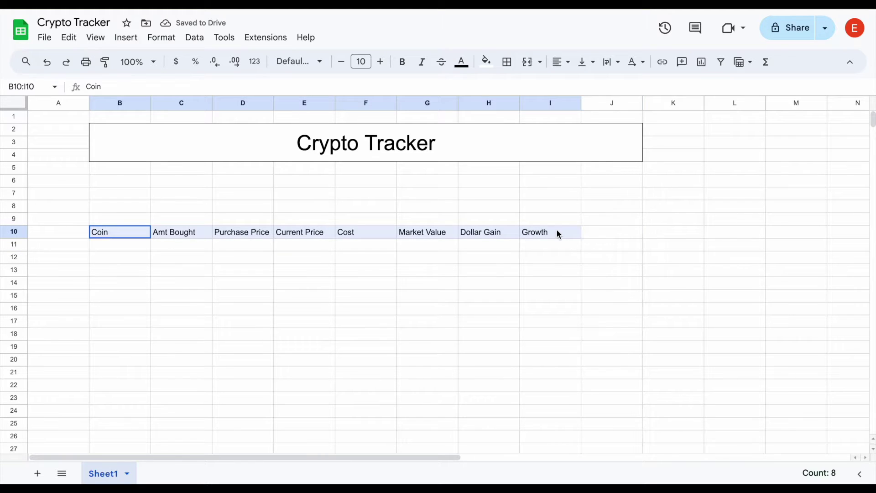
left_click(507, 62)
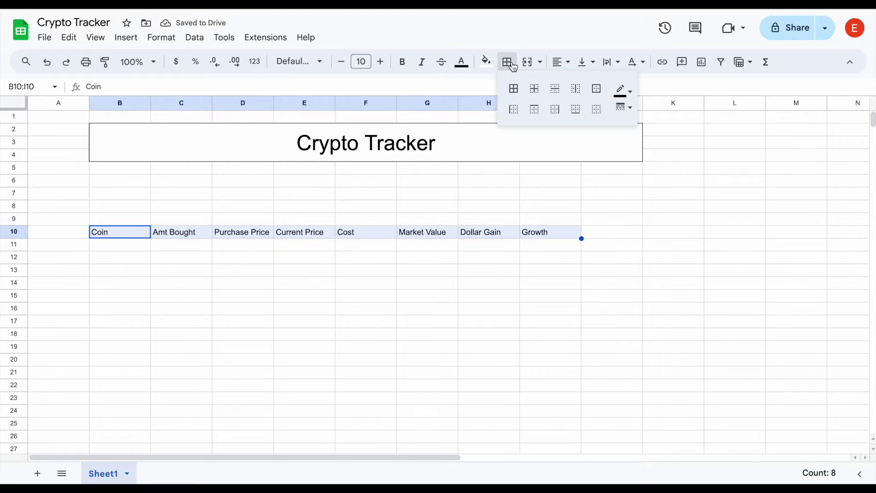
left_click(515, 89)
left_click(562, 64)
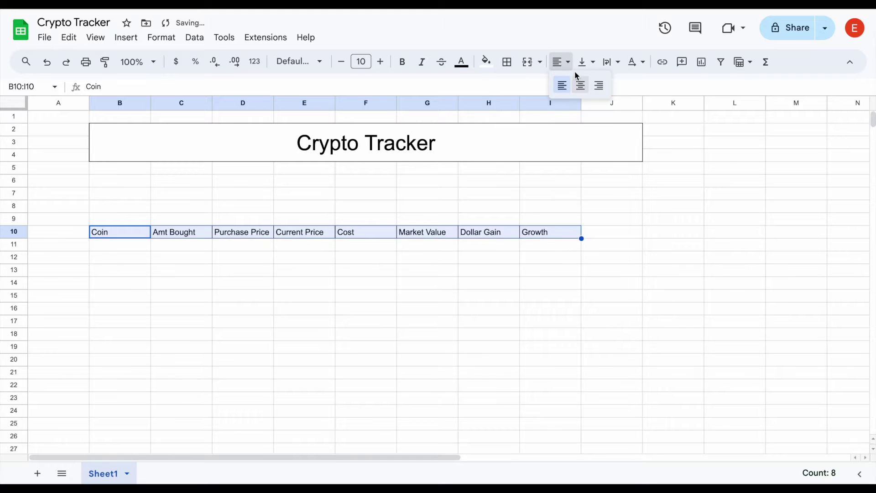
left_click(581, 86)
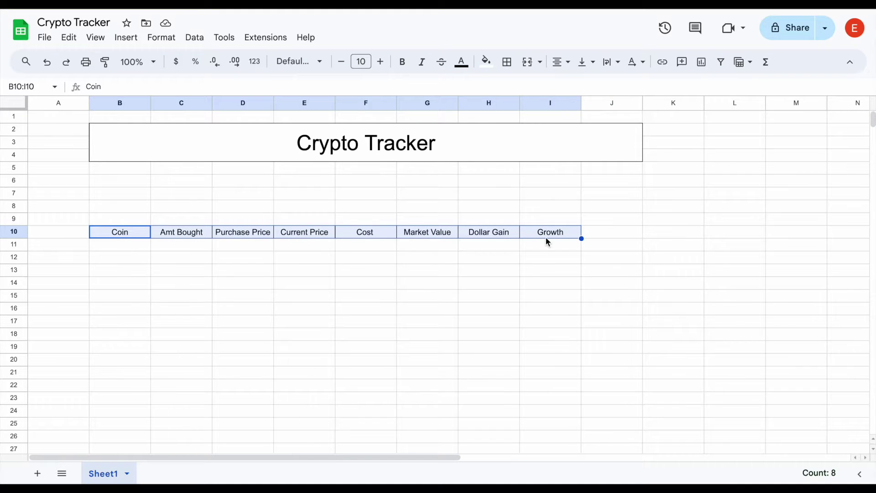
Step: Unmerge the Crypto Tracker title block and merge it again across B2:I4 only
left_click(490, 144)
left_click(528, 62)
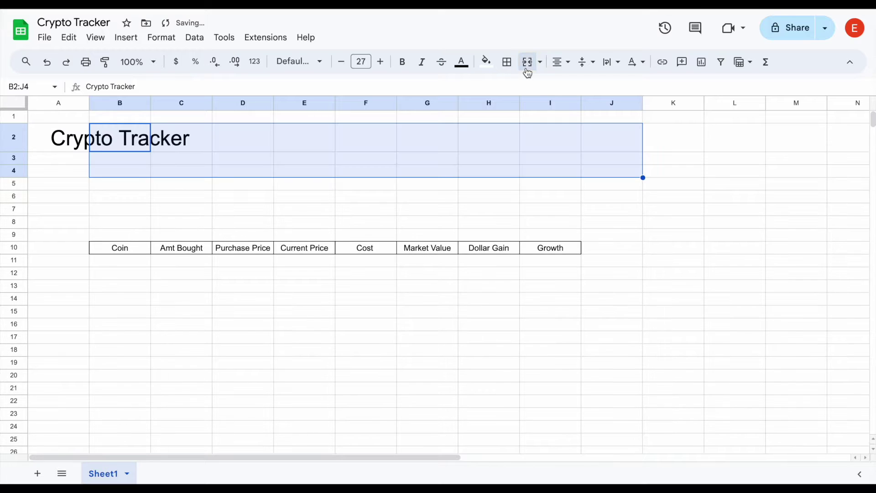
left_click(536, 162, "shift")
left_click(561, 173, "shift")
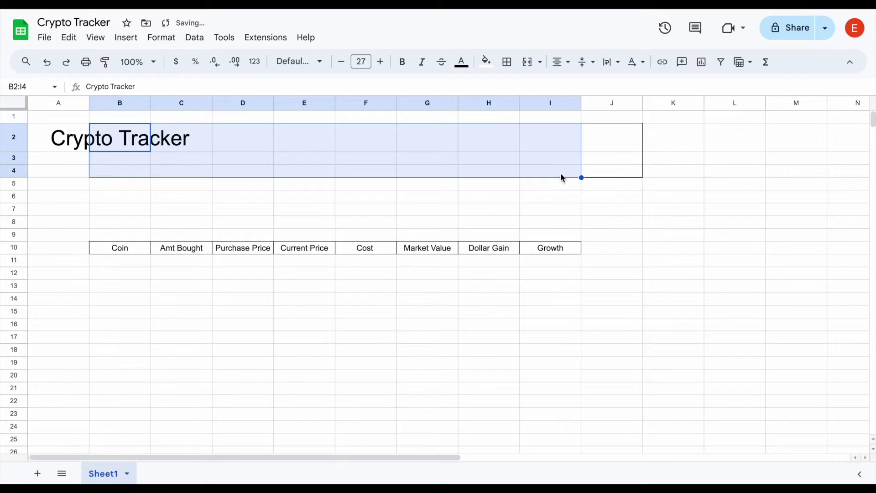
left_click(527, 63)
Step: Clear the old borders from B2:J4 and add an outer border around the merged title in B2:I4
left_click(606, 143, "shift")
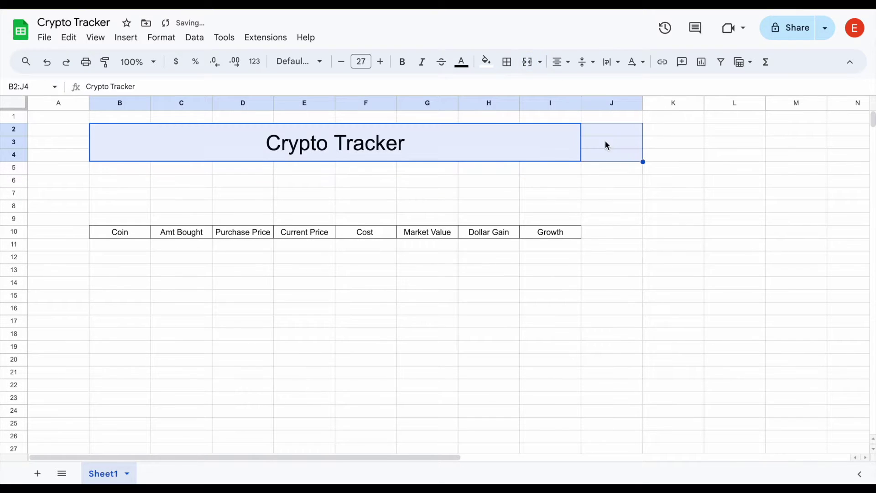
left_click(507, 62)
left_click(594, 108)
left_click(552, 133)
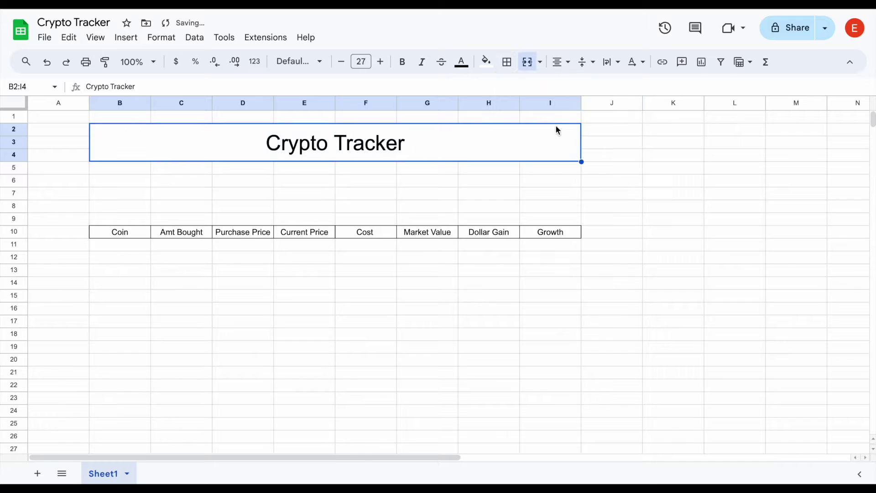
left_click(518, 65)
left_click(597, 88)
left_click(489, 206)
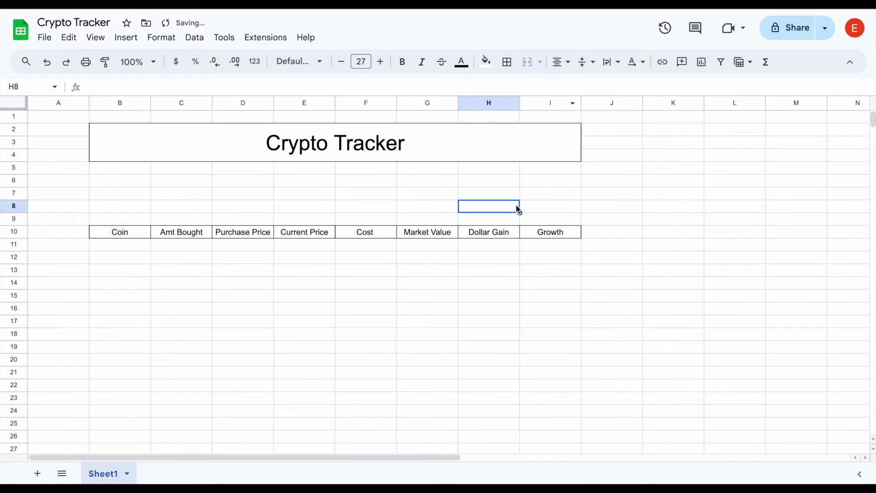
Step: List the coins BTC, ETH and DOGE in cells B11:B13 of the Coin column
left_click(136, 247)
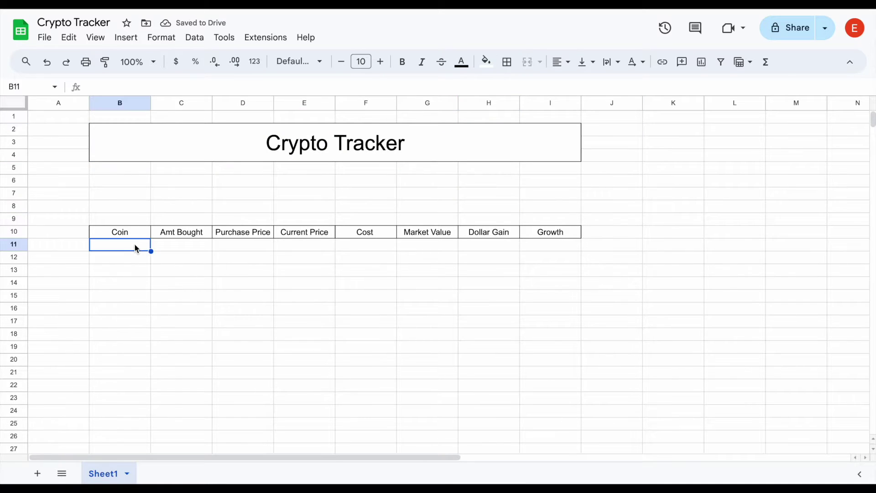
type("BTC")
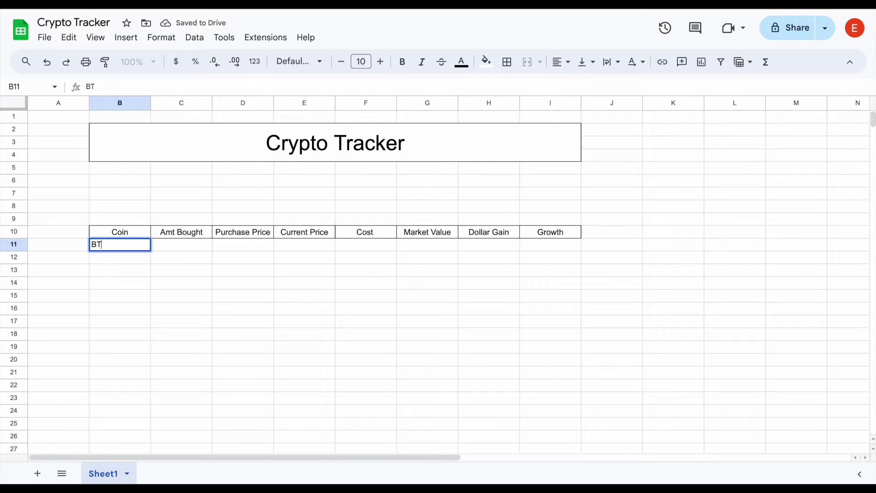
key("Return")
type("ETH")
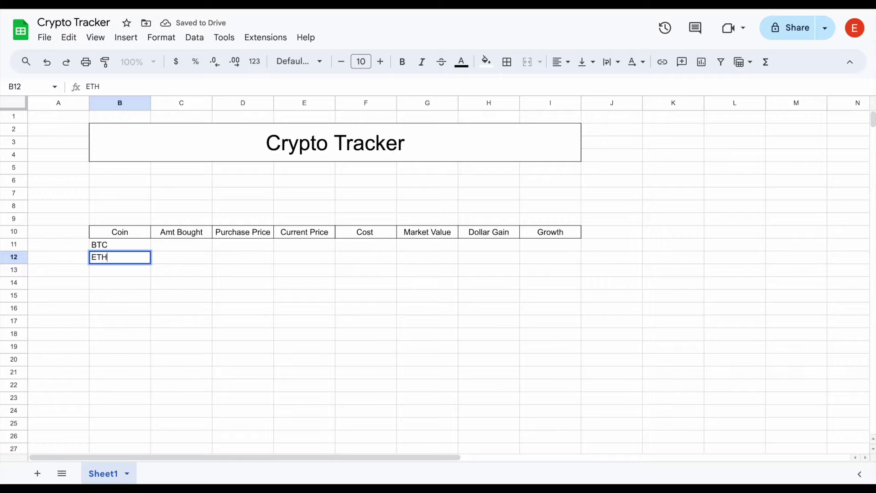
key("Return")
type("DOGE")
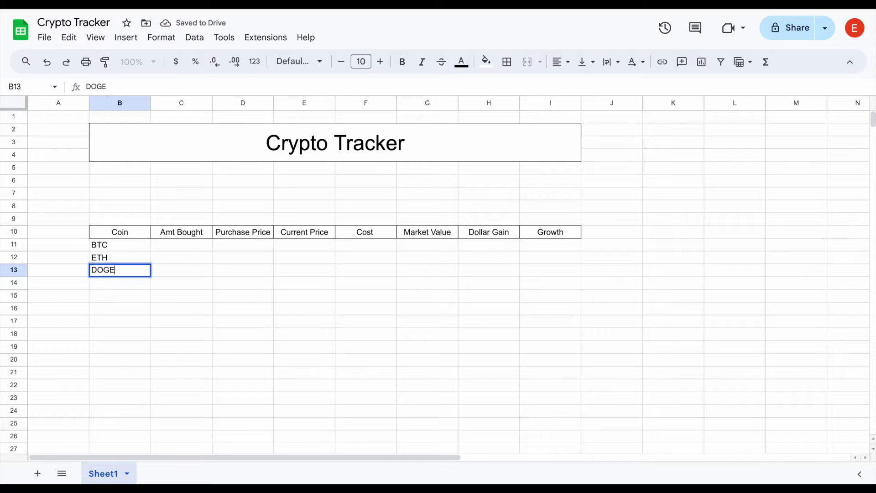
key("Tab")
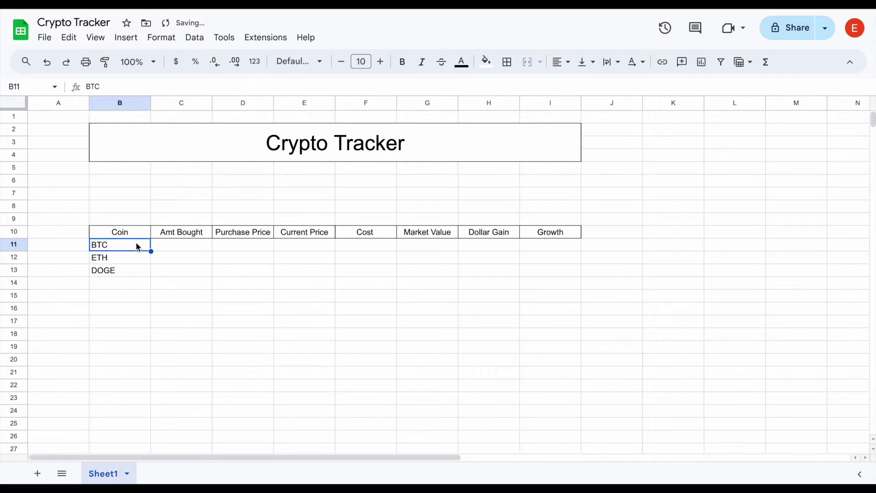
left_click_drag(136, 244, 136, 273)
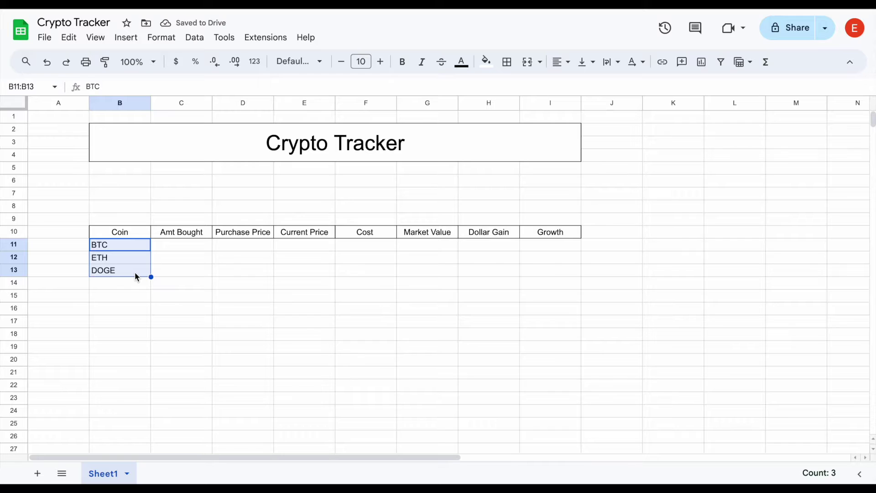
Step: Enter the amounts bought in C11:C13: 0.5 for BTC, 2 for ETH and 1000 for DOGE
left_click(187, 250)
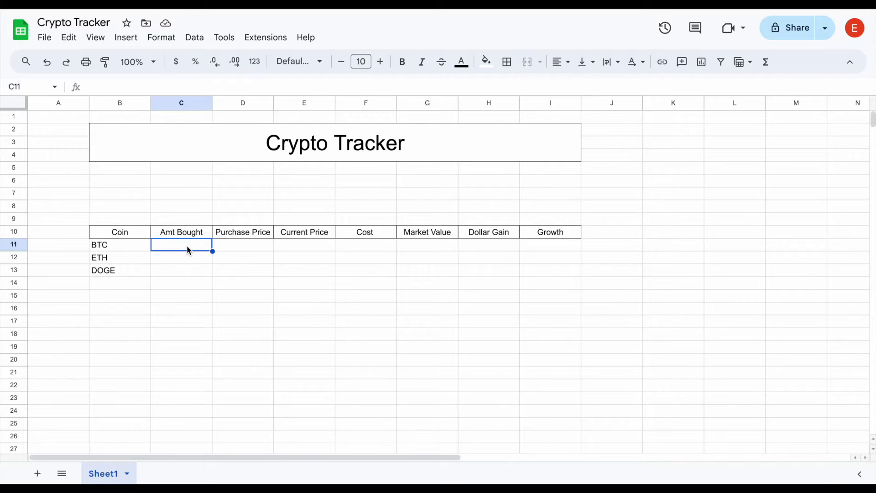
type(".5")
key("Return")
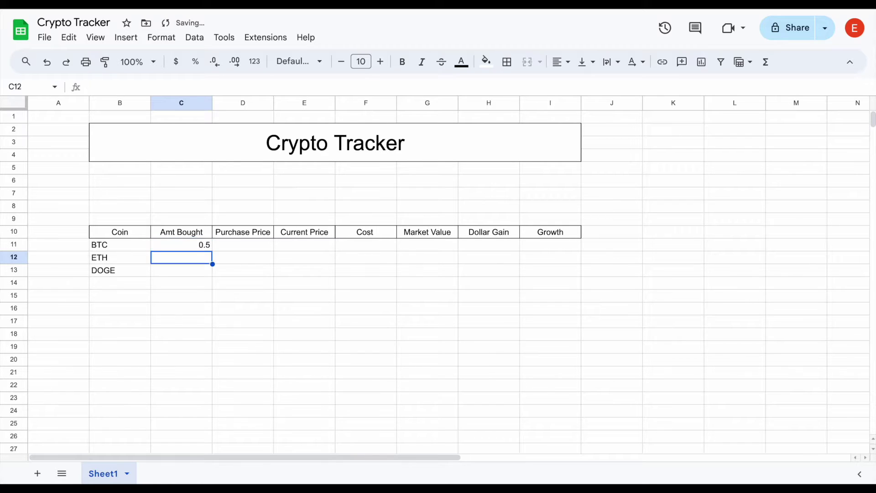
type("2")
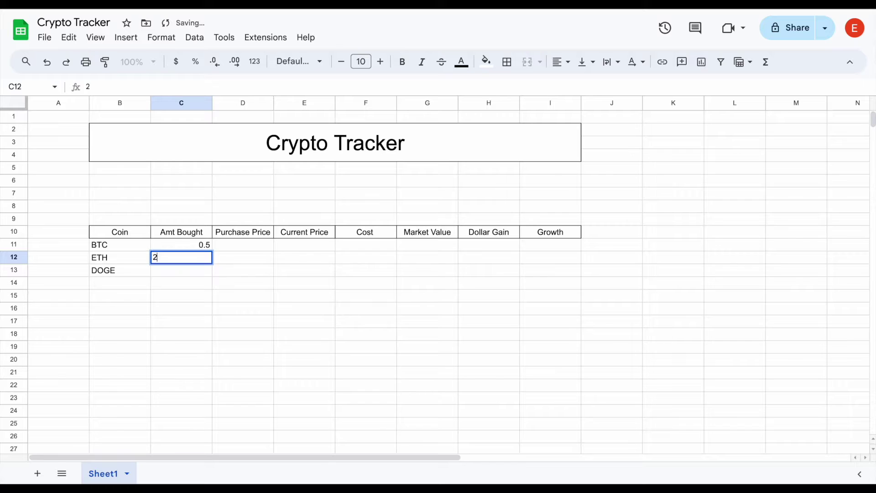
key("Return")
type("1000")
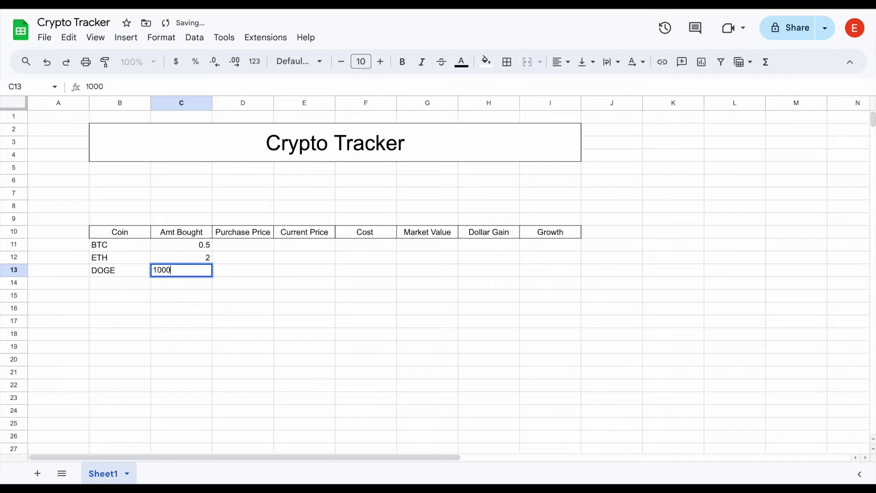
key("Return")
Step: Enter the purchase prices in D11:D13: 50000 for BTC, 3200 for ETH and 0.06 for DOGE
left_click(260, 249)
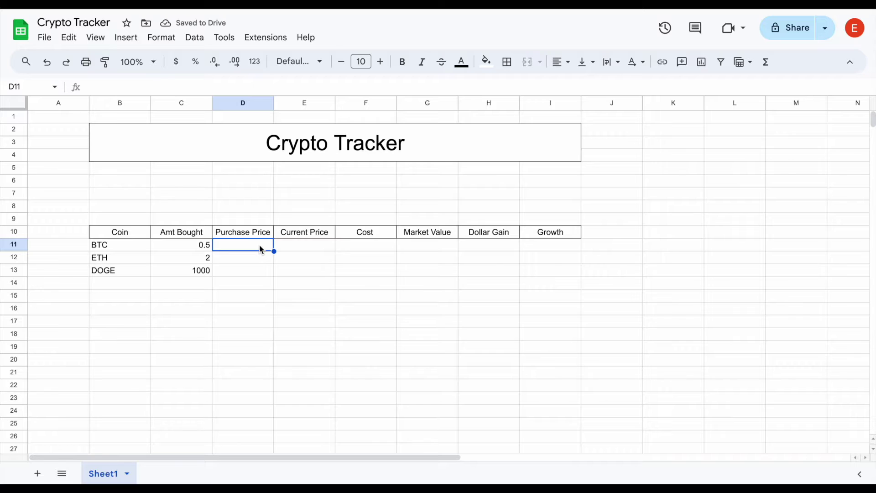
key("Return")
type("50000")
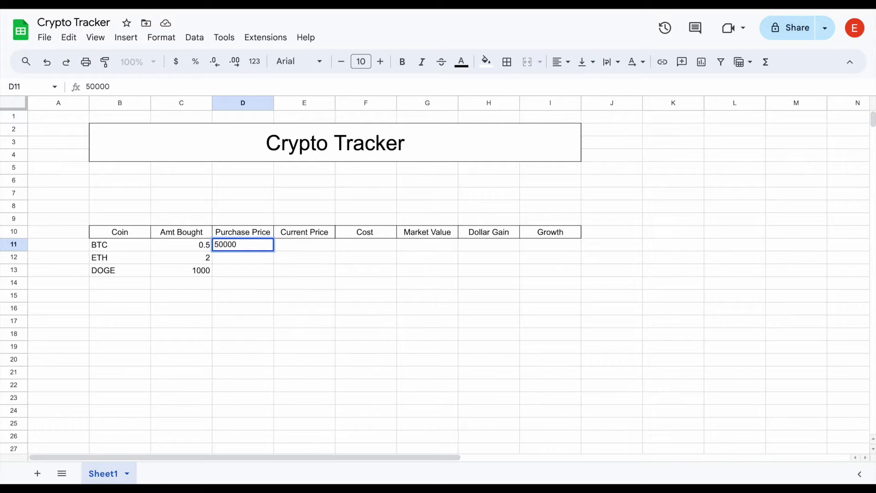
key("Return")
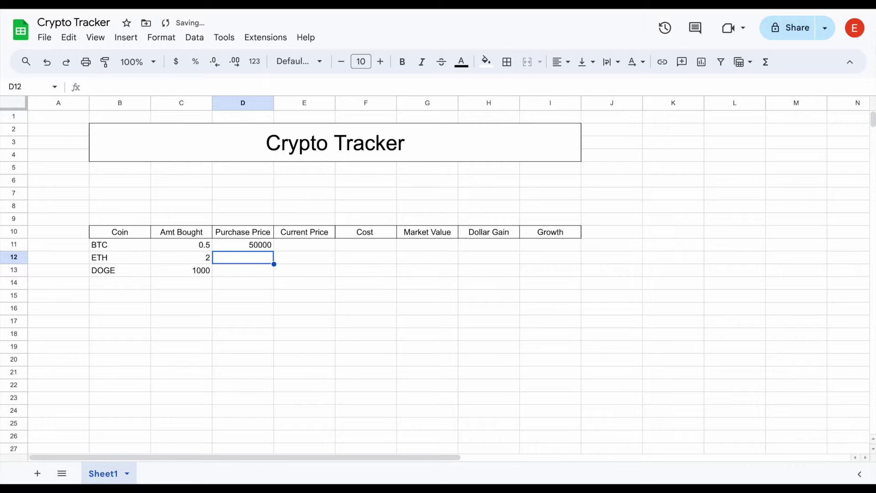
type("3200")
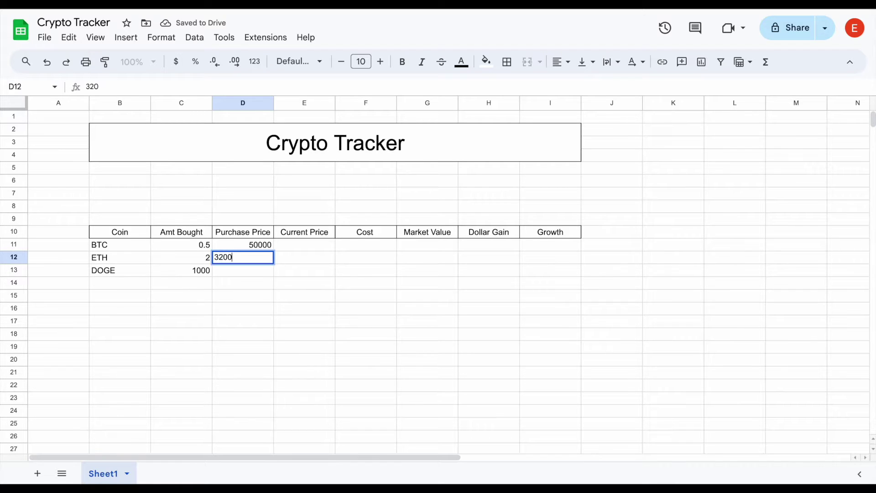
key("Return")
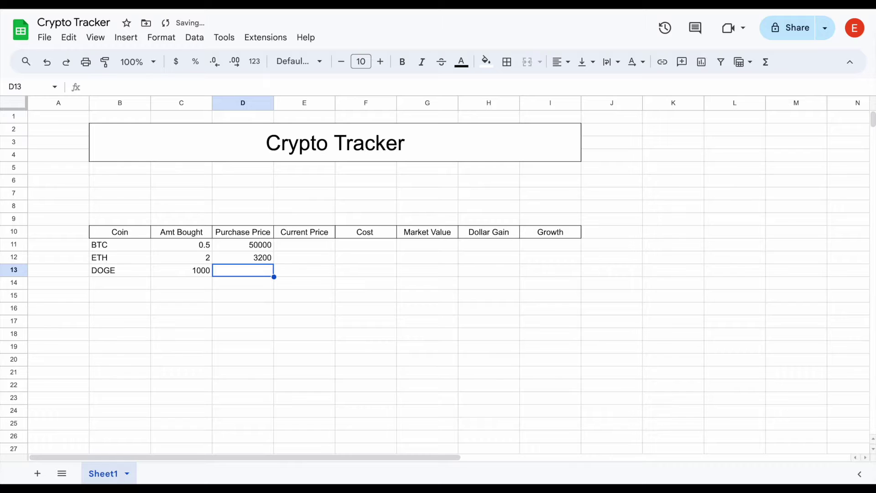
type(".06")
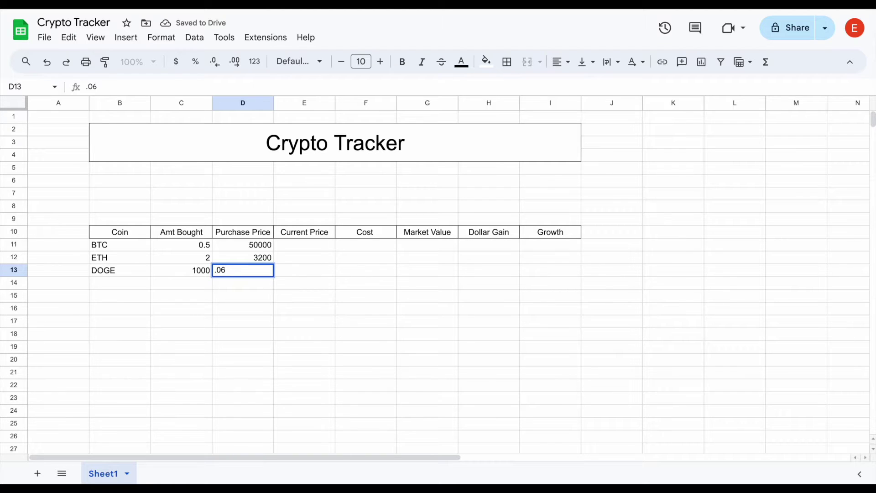
key("Return")
left_click_drag(139, 245, 231, 276)
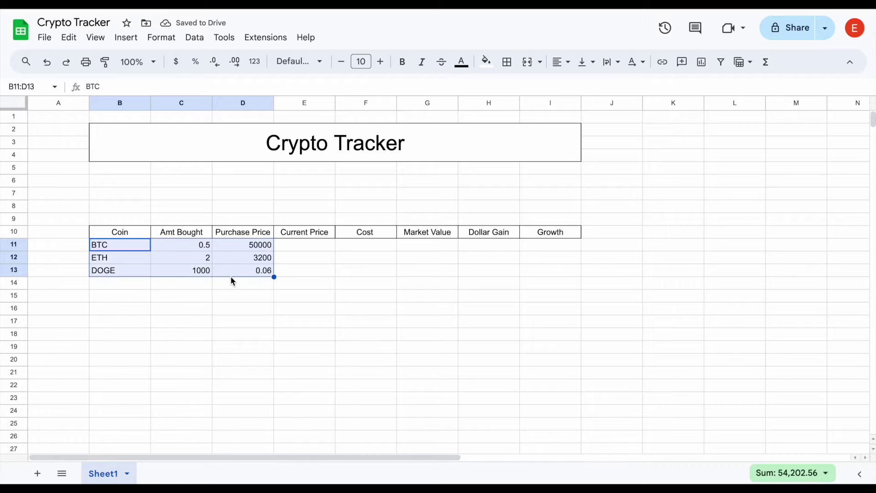
left_click(316, 249)
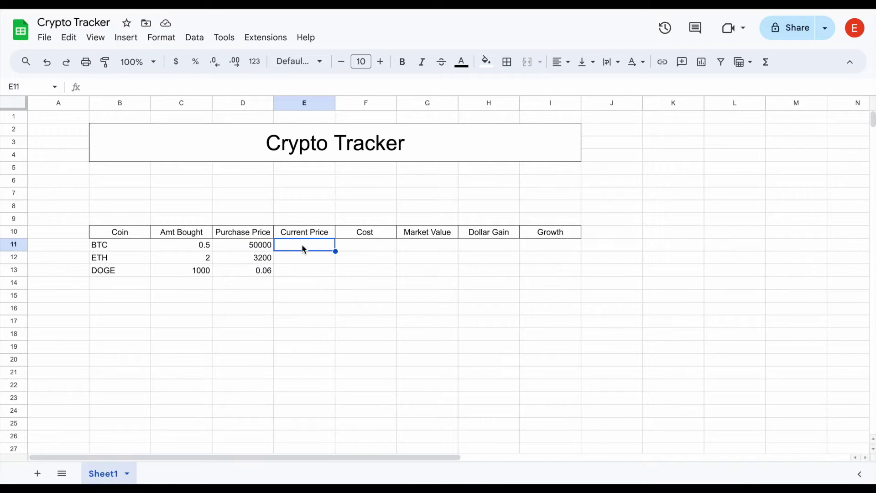
left_click_drag(139, 245, 138, 269)
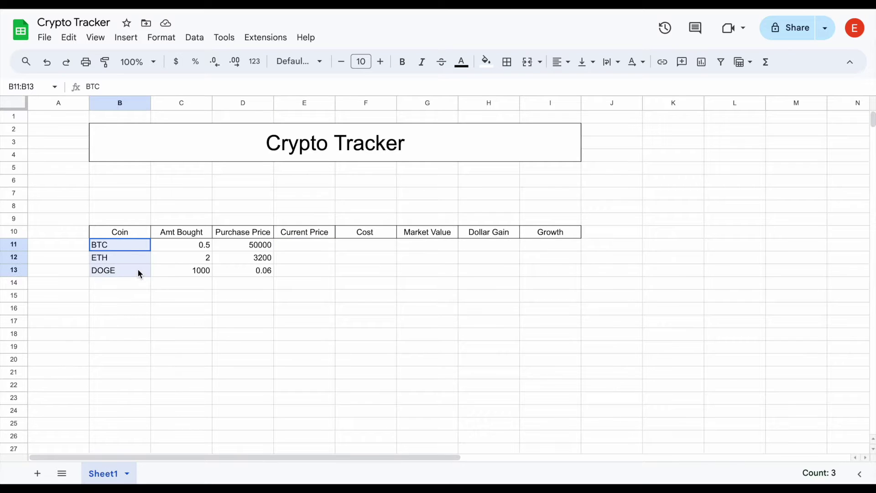
left_click(314, 249)
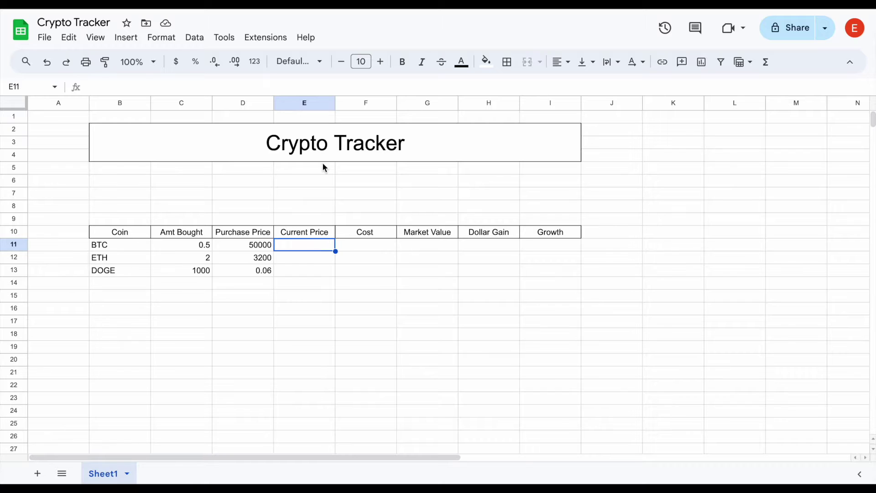
left_click(274, 39)
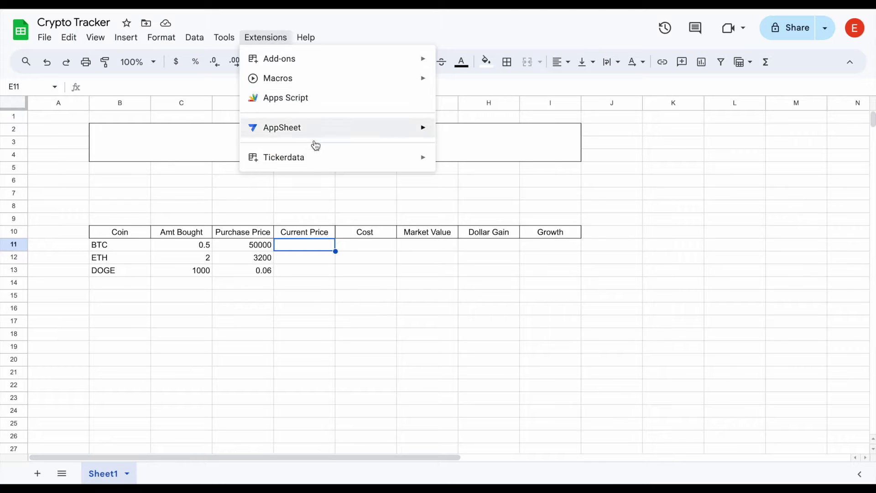
mouse_move(327, 163)
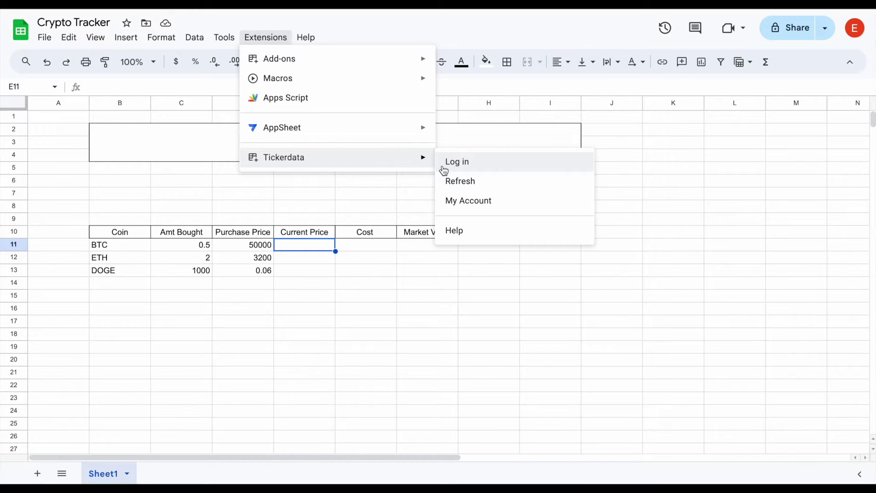
left_click(350, 185)
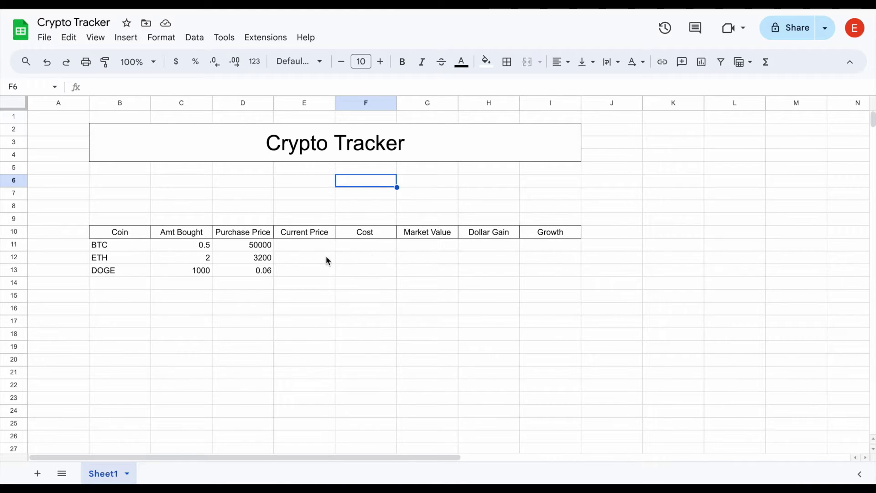
Step: Open the Tickerdata log-in dialog from cell E11, refresh the data and return to the sheet
left_click(310, 248)
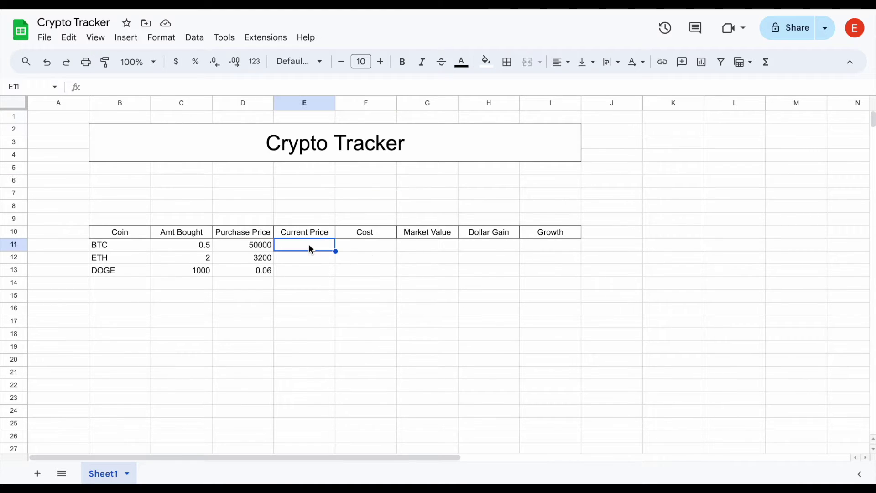
left_click(276, 40)
mouse_move(316, 157)
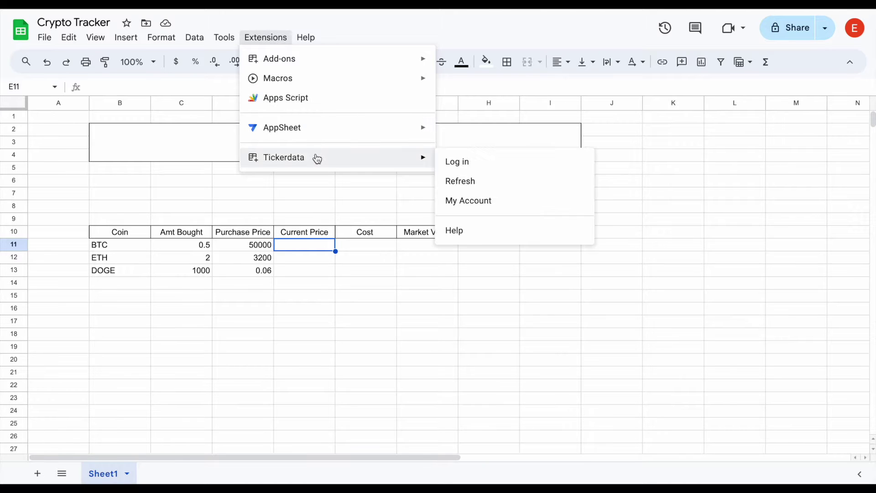
left_click(457, 163)
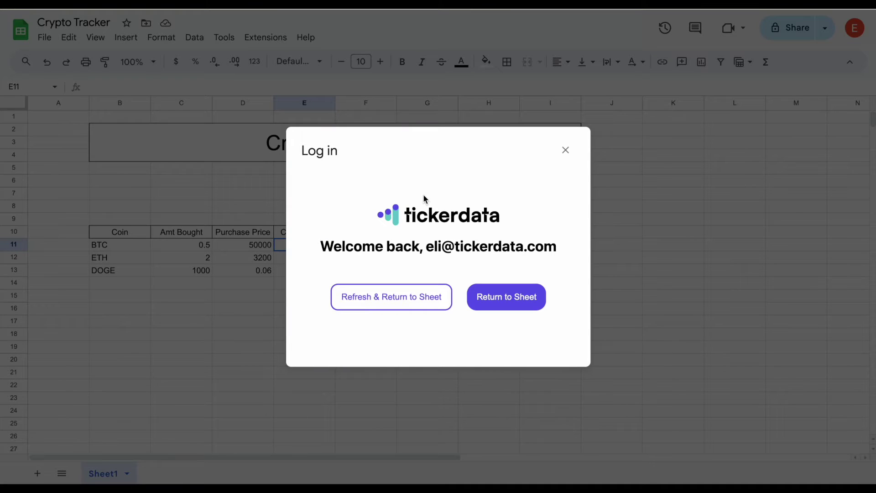
left_click(393, 304)
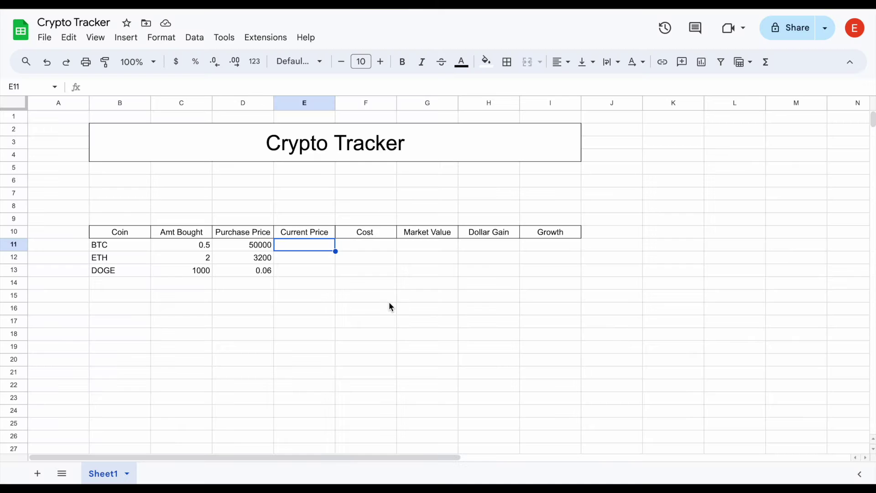
Step: Enter =TICKERDATALIVE("BTCUSD","price") in E11 for BTC's current price and format the cell as currency
type("=tick")
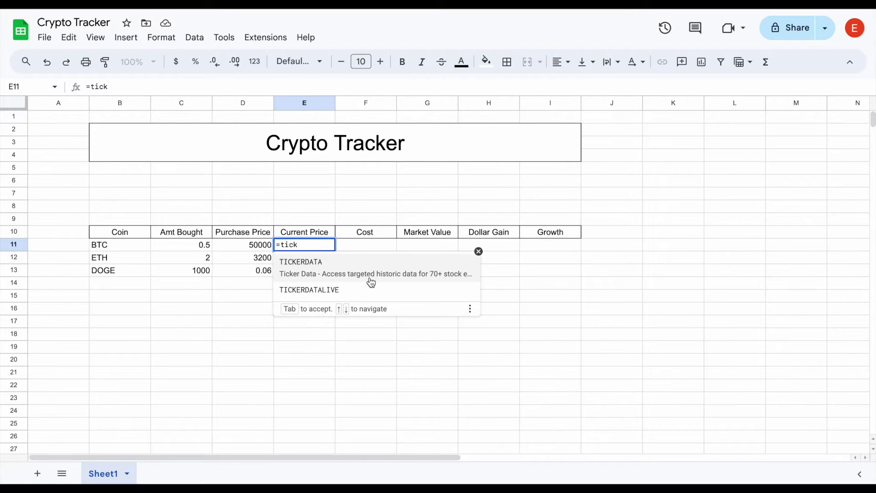
left_click(345, 290)
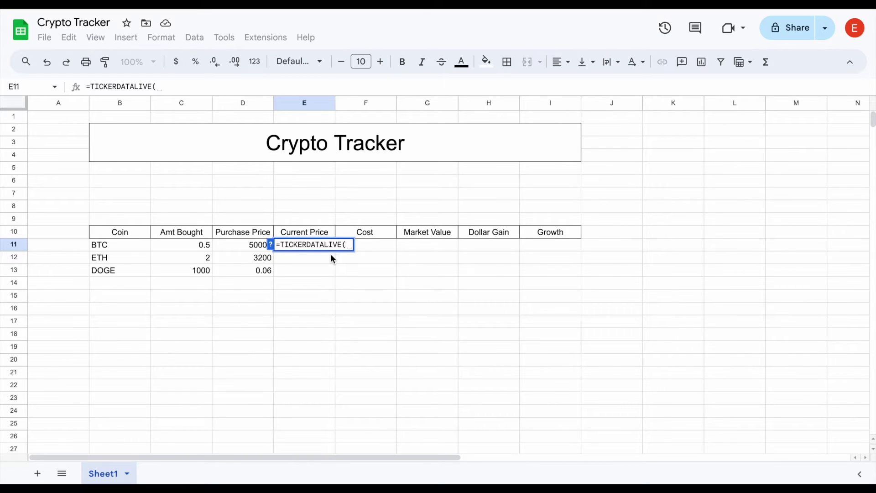
type("\"BTC")
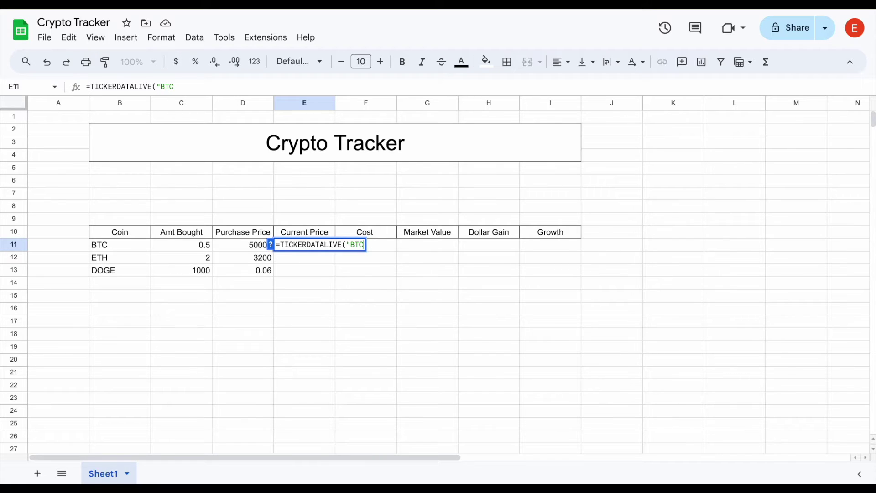
type("USD\",")
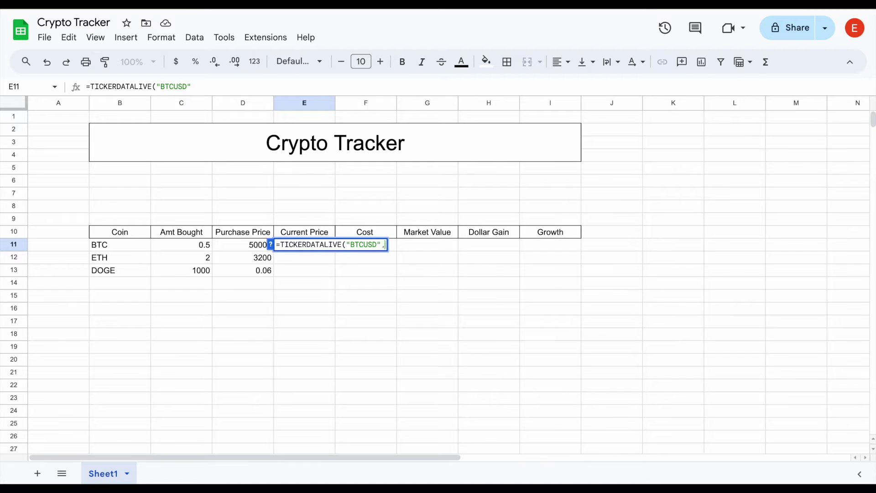
type("\"price")
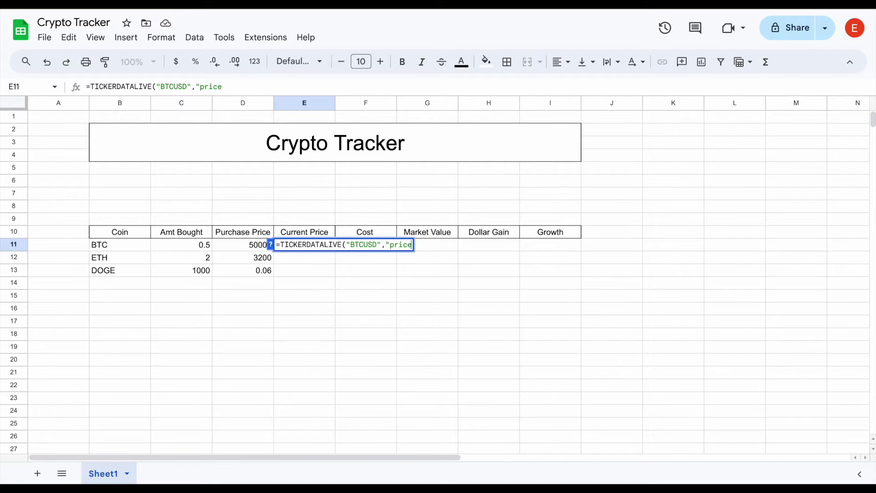
type("\")")
key("Return")
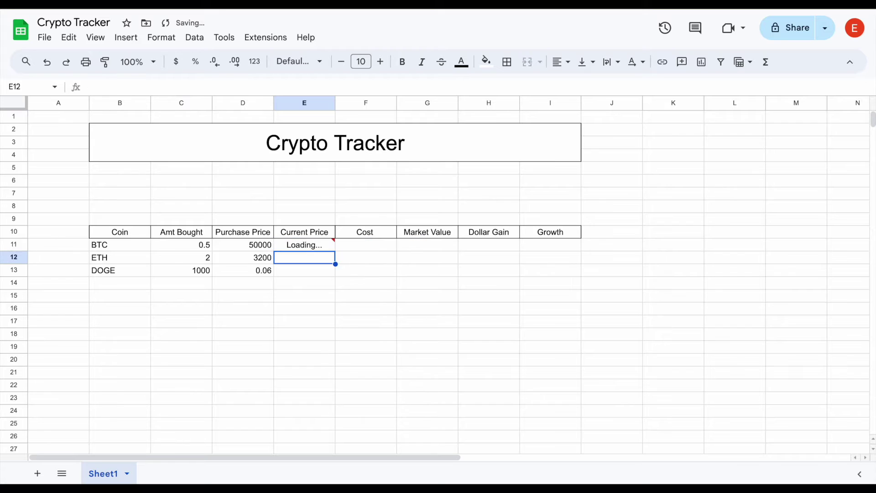
mouse_move(333, 248)
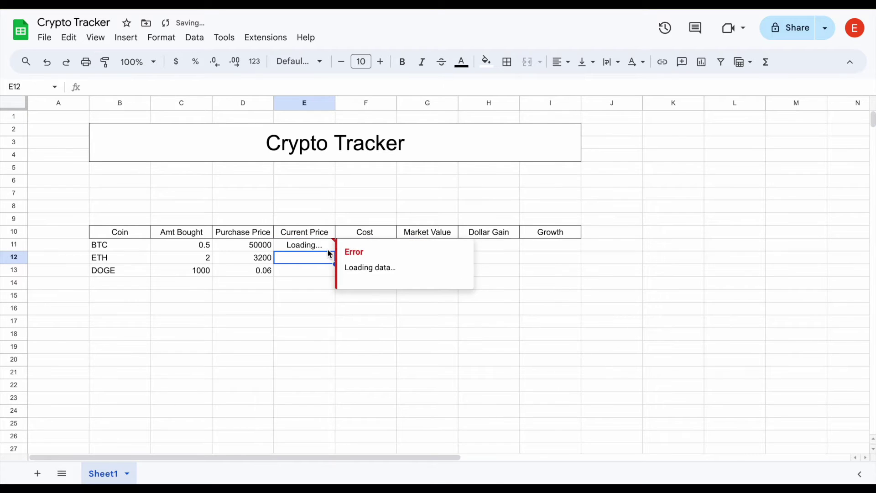
left_click(326, 247)
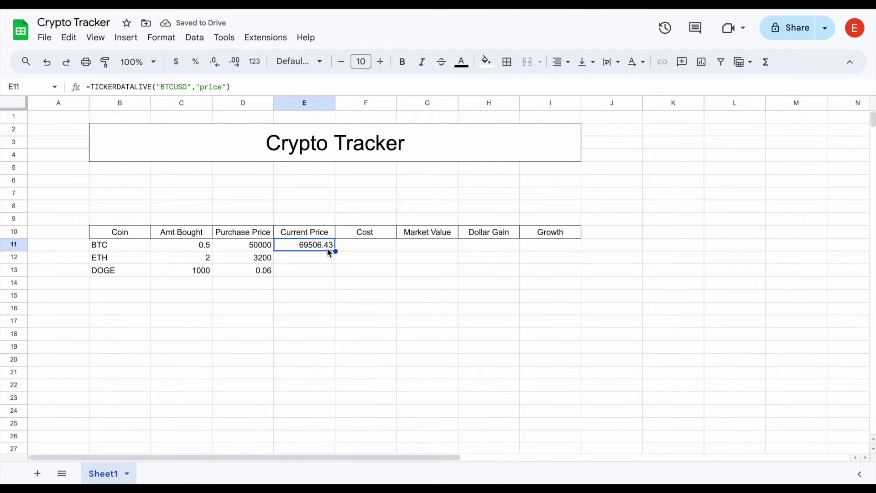
left_click(175, 61)
Step: Test whether the hard-coded price in E11 follows the coin by changing B11 to ETH, and restore BTC
left_click(127, 249)
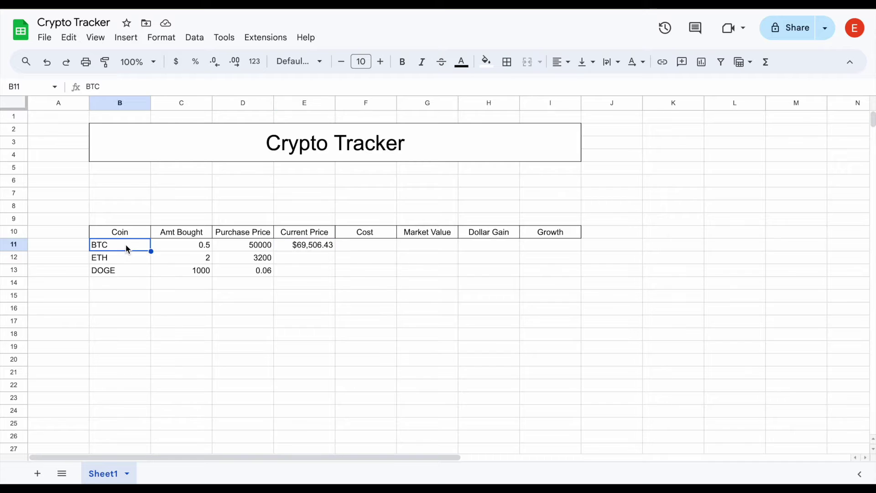
type("ETH")
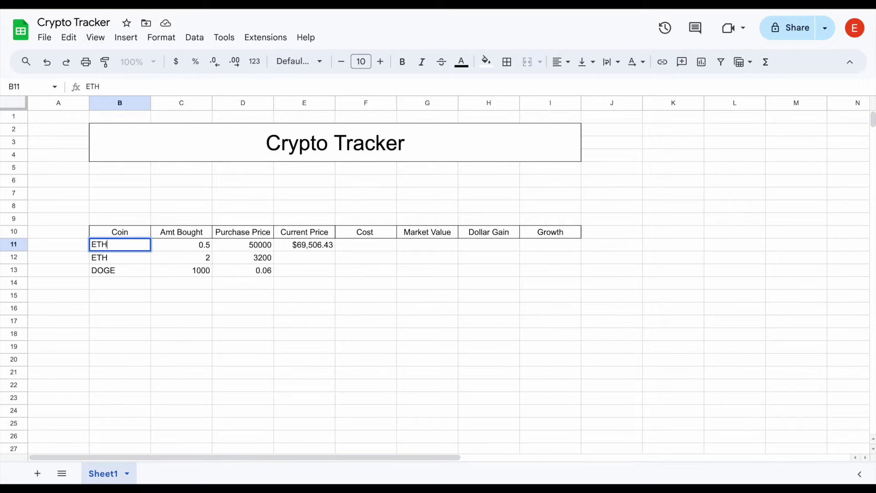
key("Return")
left_click(331, 246)
left_click(121, 246)
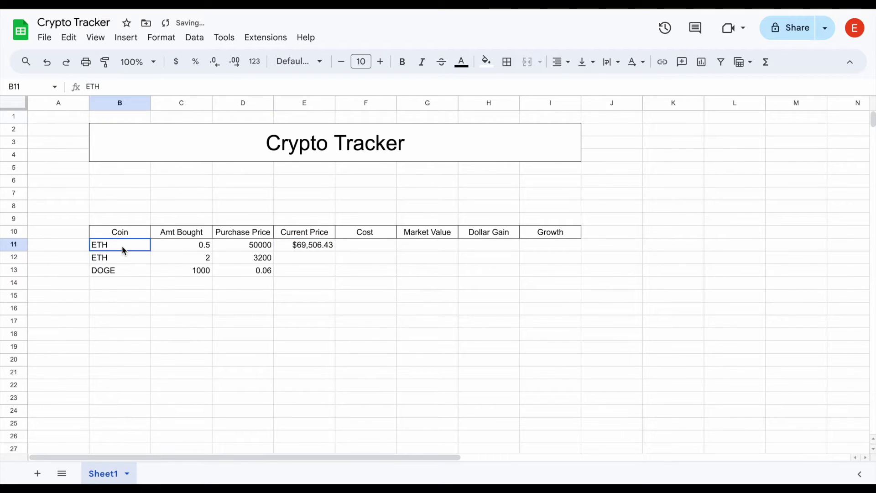
type("BTC")
key("Return")
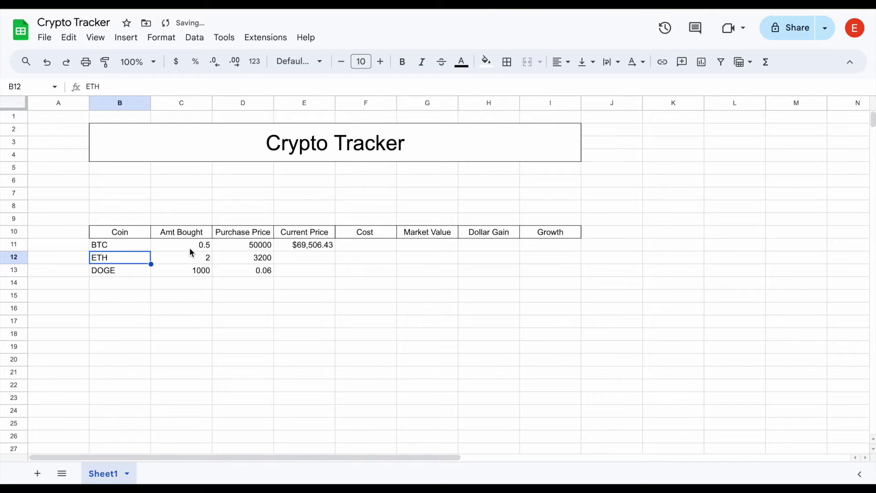
Step: Replace the formula in E11 with =if(C11=0,"",TICKERDATALIVE(CONCAT(B11,"USD"),"price"))
left_click(317, 248)
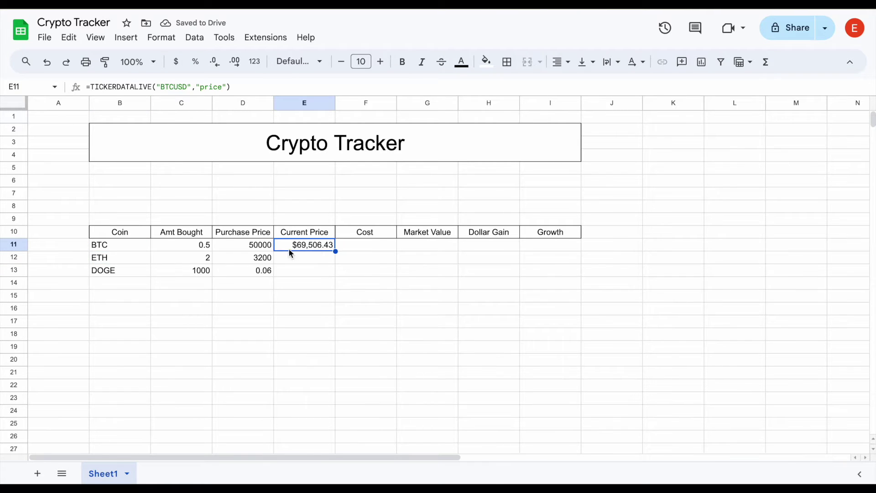
left_click(139, 248)
left_click(307, 245)
left_click_drag(235, 86, 44, 85)
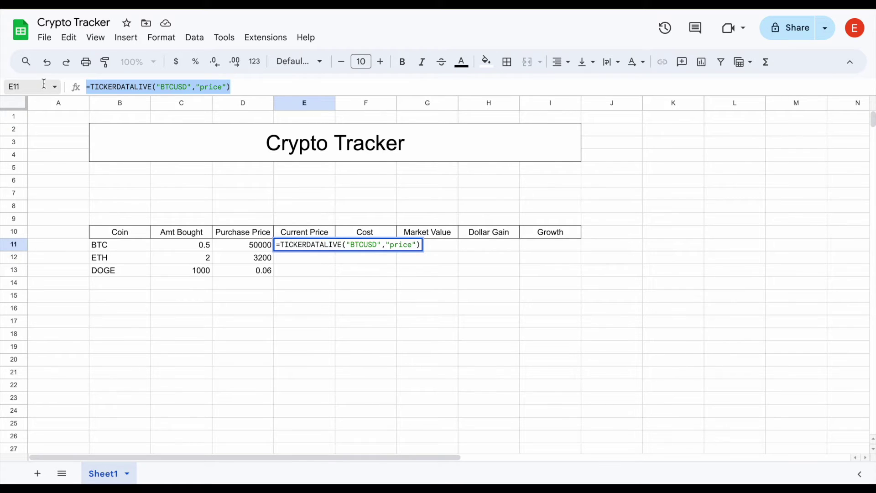
type("=if(C11=0,\"\",TICKERDATALIVE(CONCAT(B11,\"USD\"),\"price\"))")
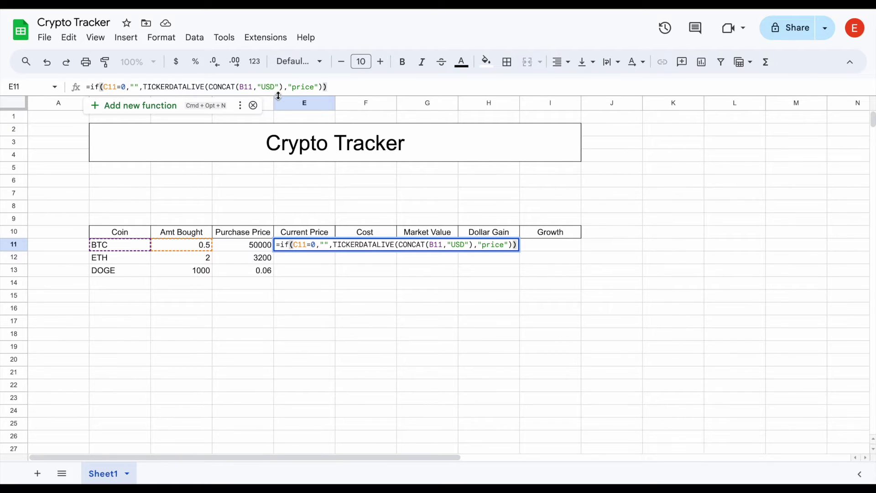
key("Return")
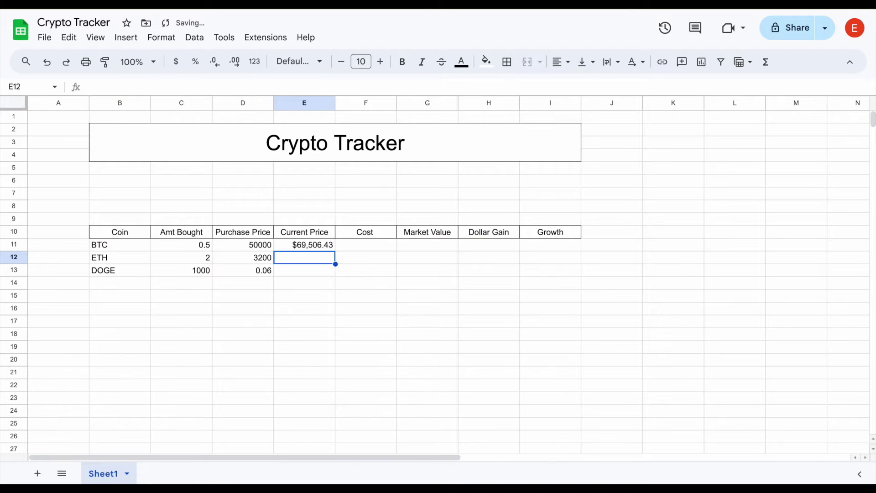
Step: Test the cell-referenced price formula in E11 by switching the coin in B11 to ETH and back to BTC
left_click(323, 247)
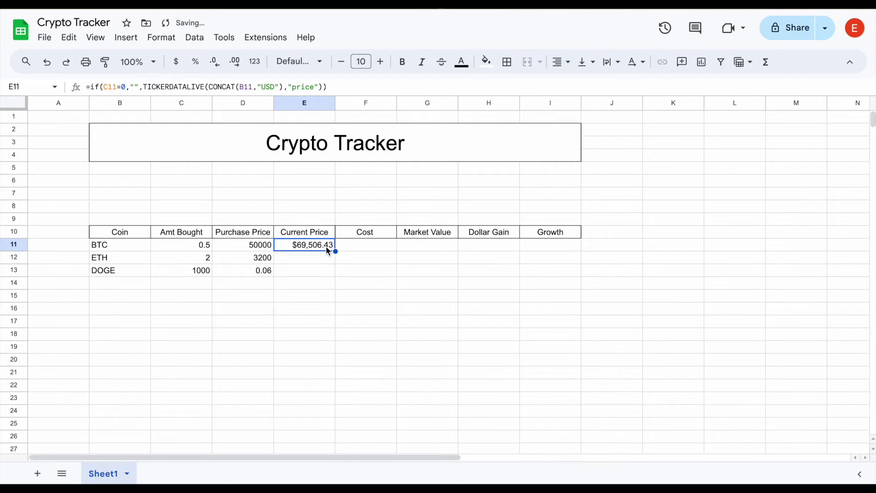
left_click(133, 250)
type("ETH")
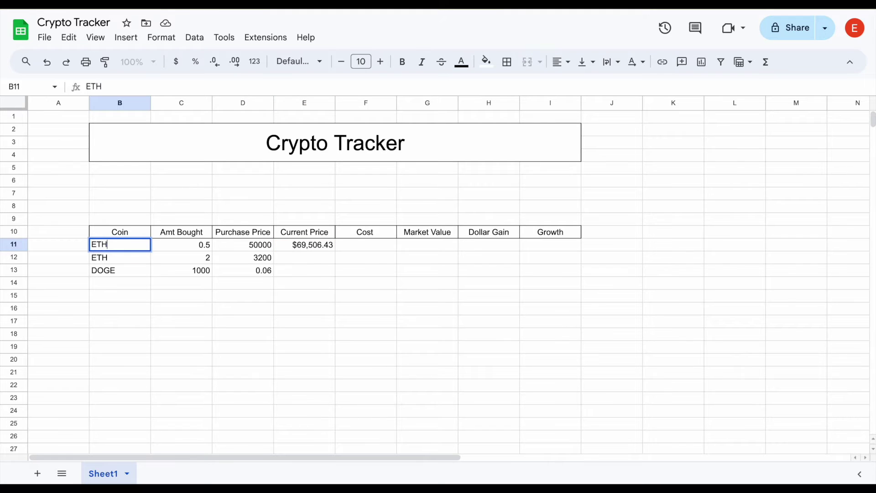
key("Return")
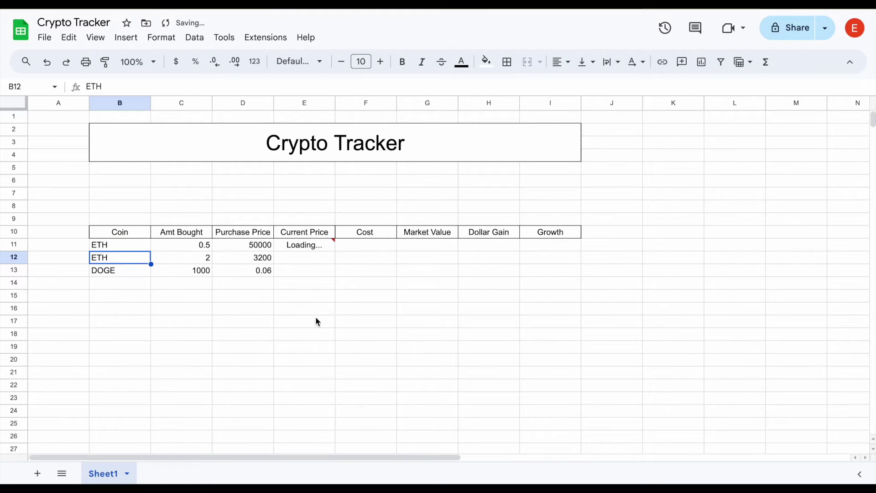
left_click(331, 248)
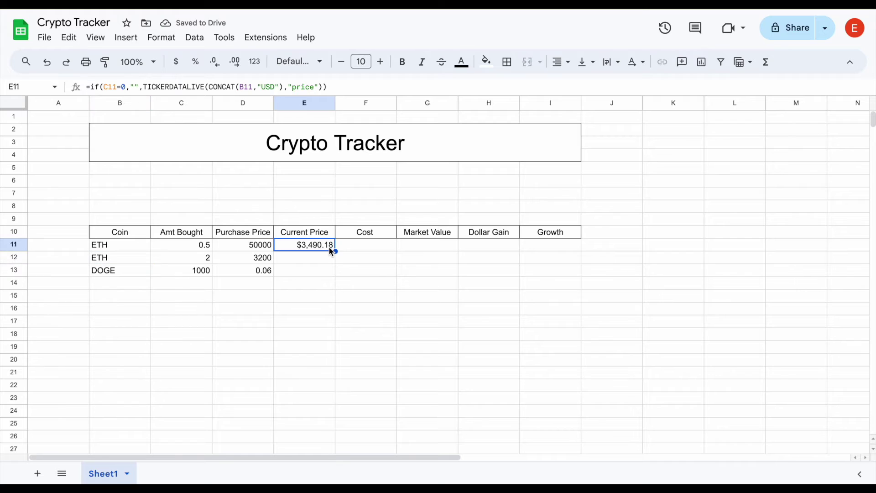
left_click(147, 247)
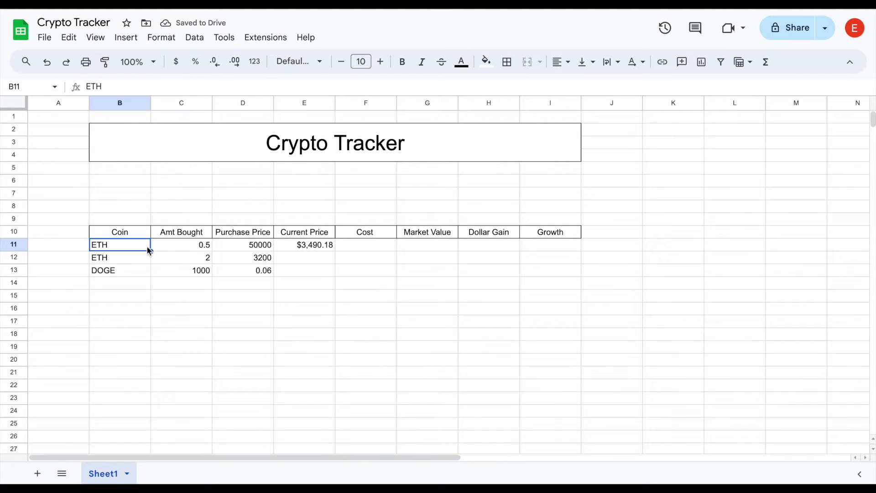
type("BTC")
key("Return")
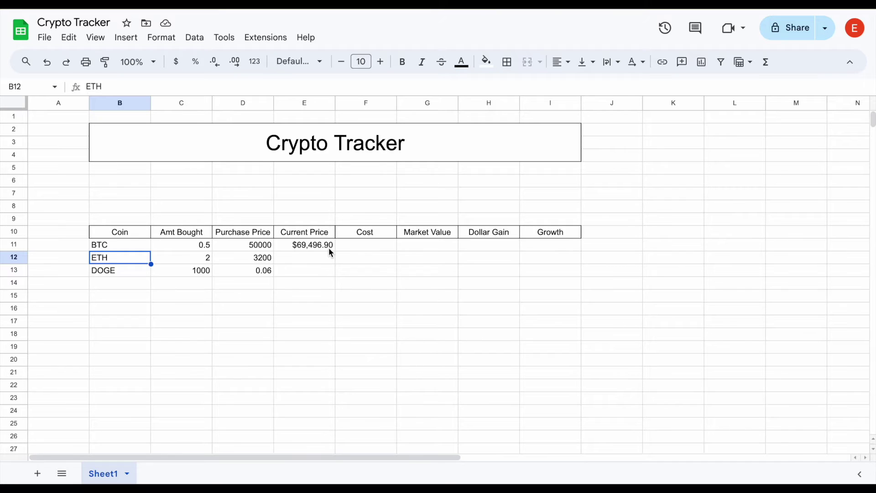
Step: Calculate BTC's cost in F11 with the formula =C11*D11
left_click(377, 249)
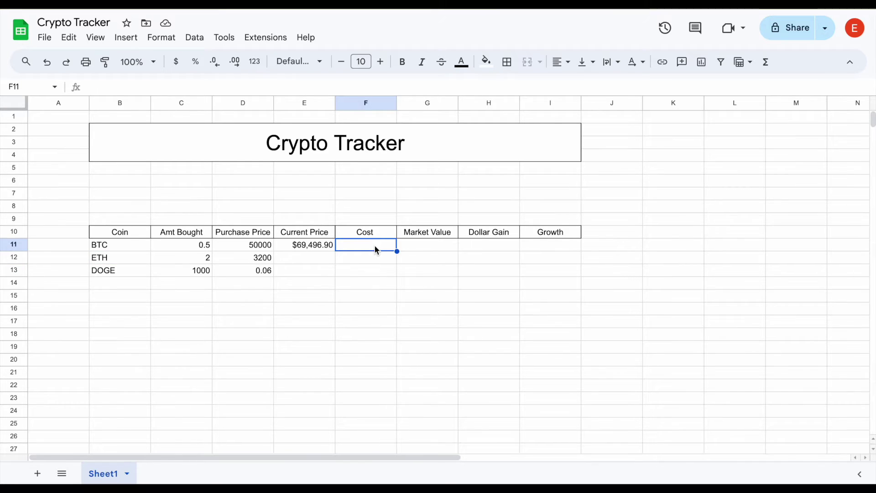
type("=")
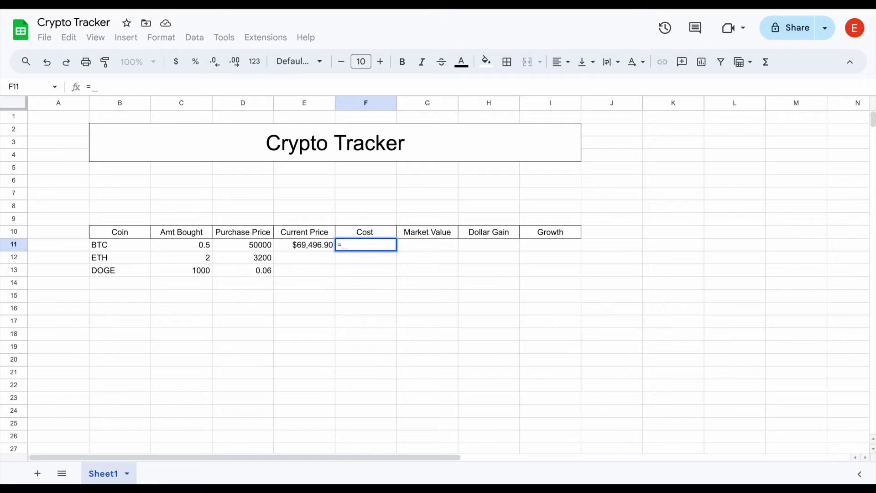
left_click(205, 247)
type("*")
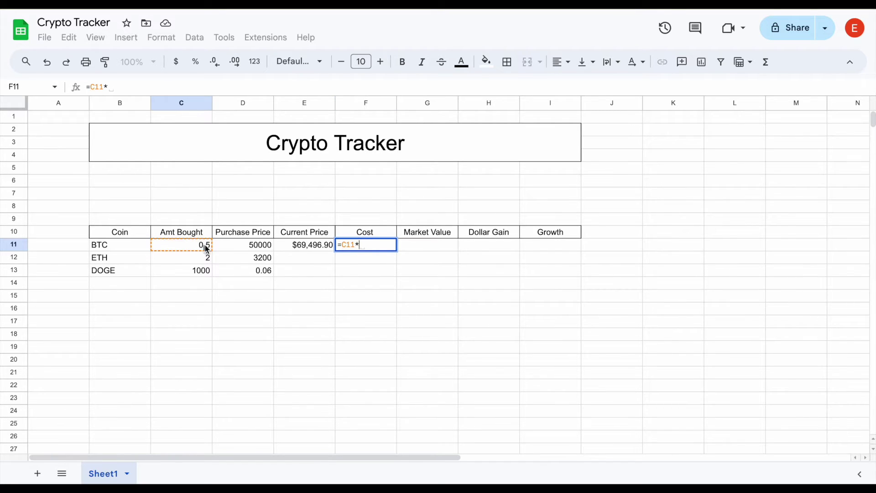
left_click(247, 245)
key("Return")
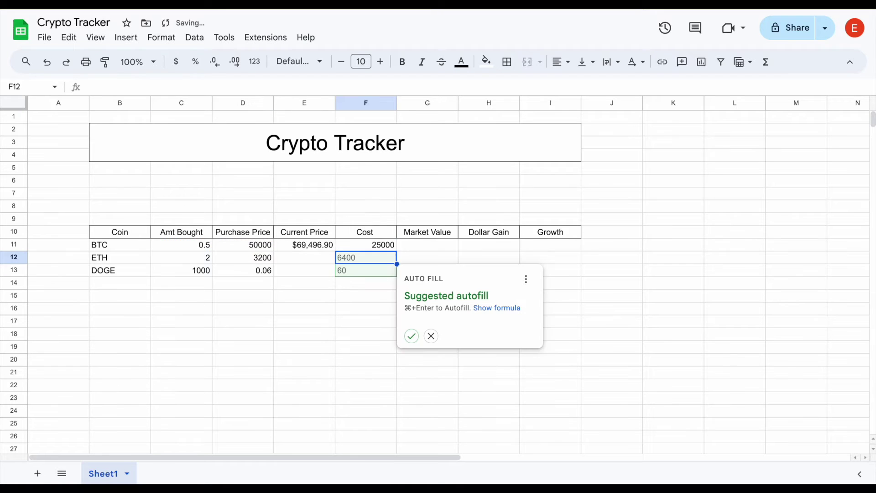
Step: Fill the cost formula from F11 down to F13, format the range as currency and check the copied formulas
left_click(365, 247)
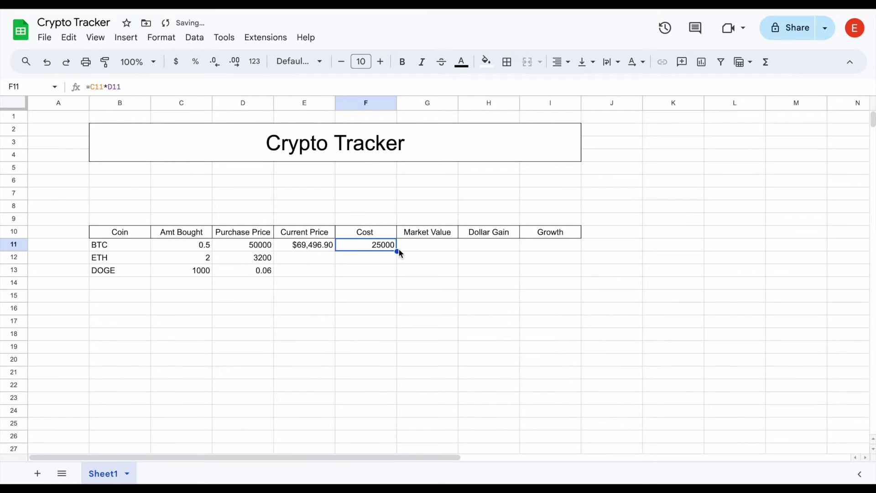
left_click_drag(398, 249, 396, 273)
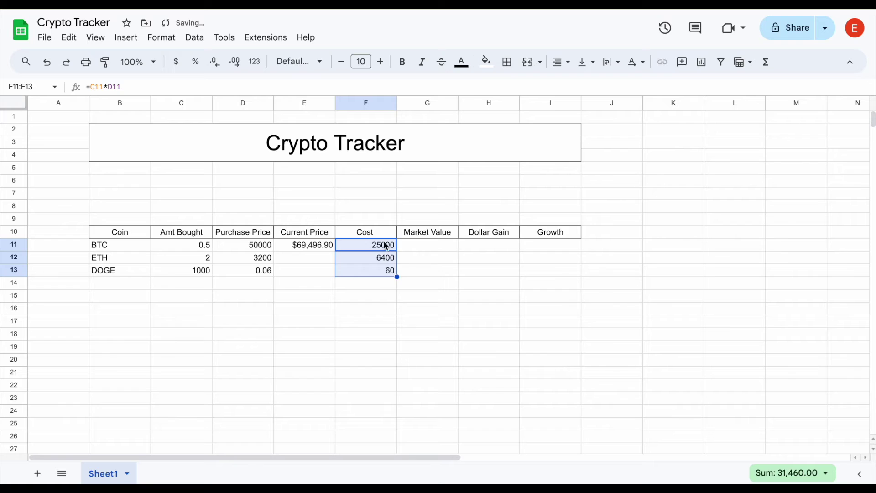
left_click(177, 62)
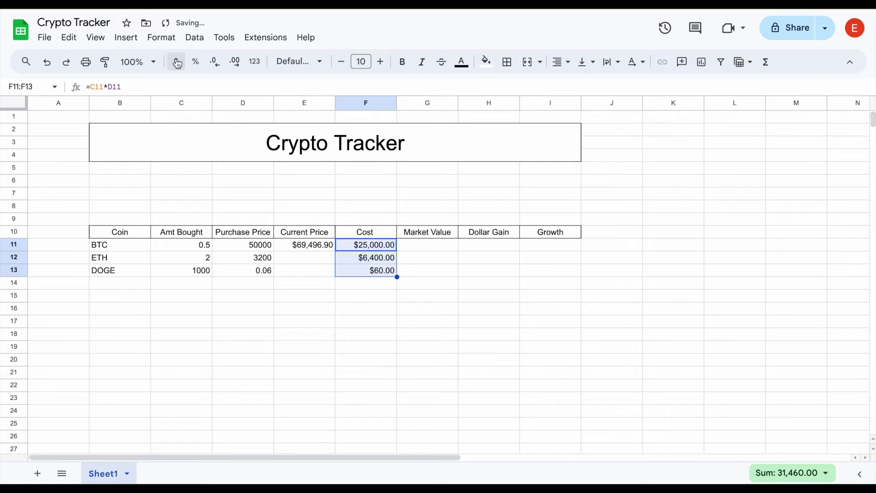
left_click(391, 248)
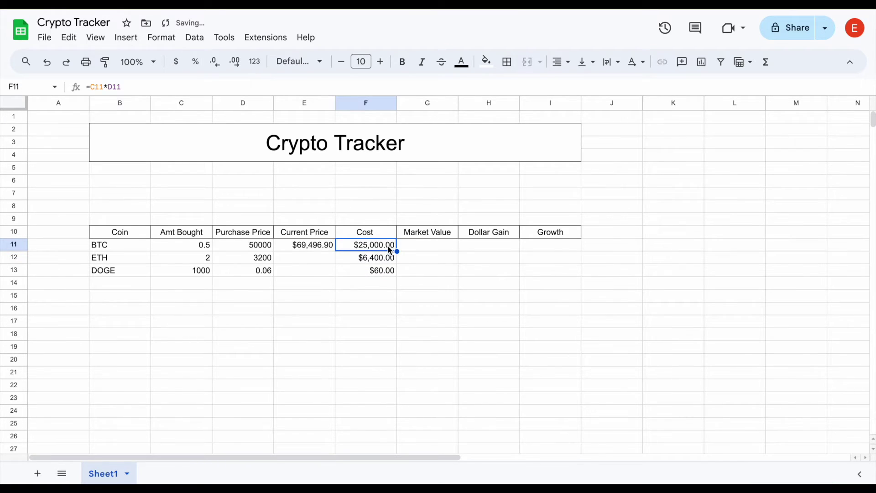
left_click(388, 262)
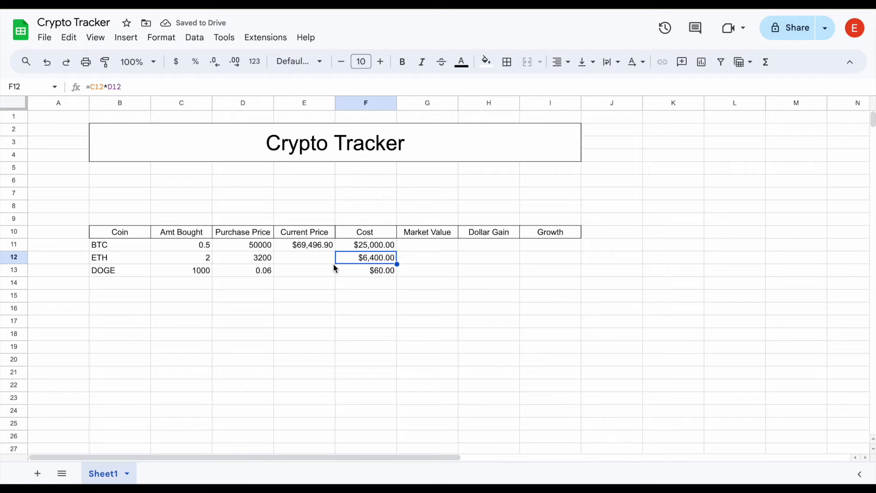
Step: Fill the live price formula from E11 down to E13 and check the copied formulas for ETH and DOGE
left_click(382, 275)
left_click(330, 251)
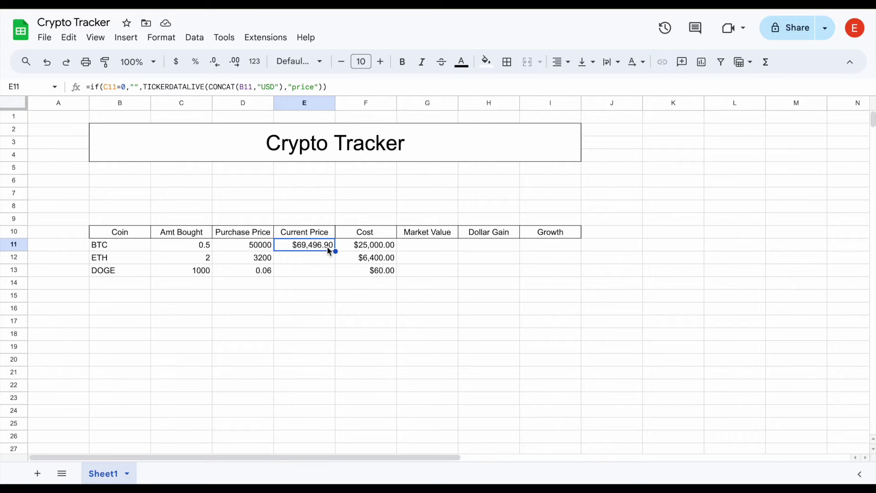
left_click_drag(337, 251, 332, 275)
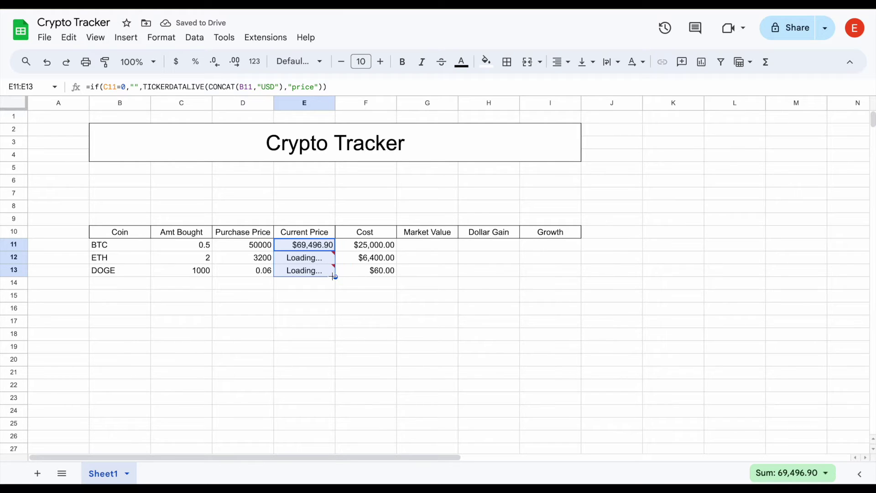
left_click(304, 258)
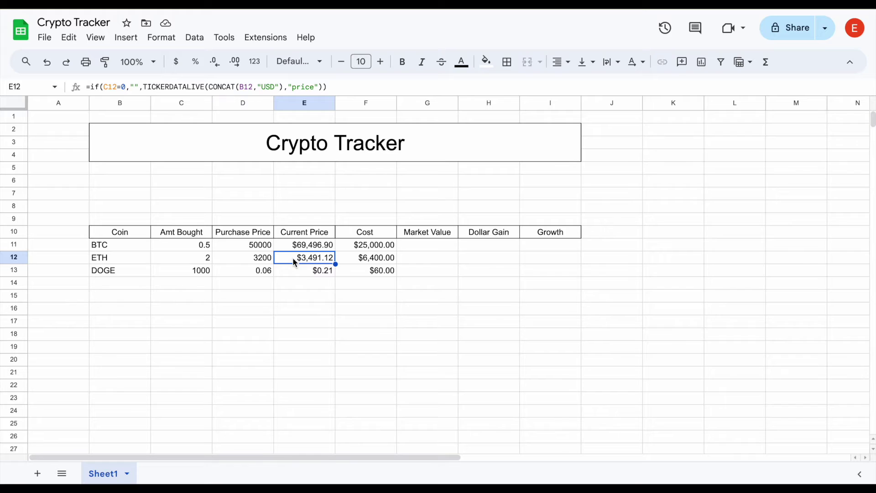
left_click(301, 273)
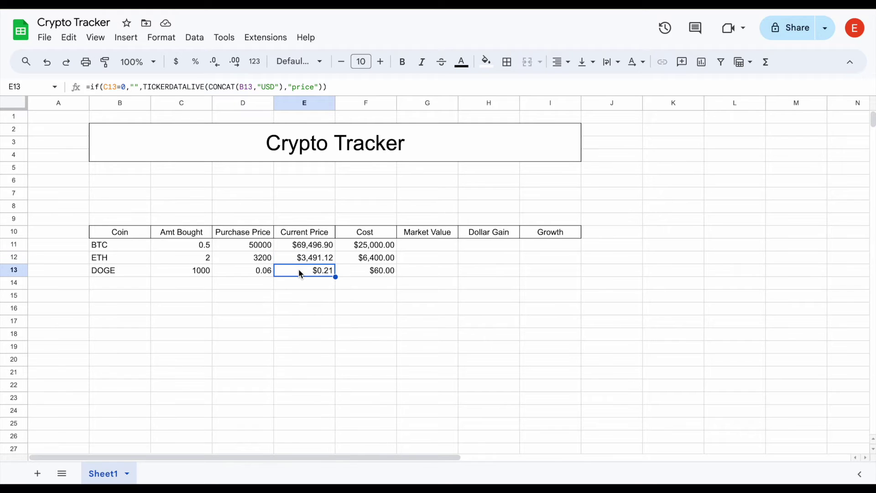
Step: Calculate BTC's market value in G11 with the formula =C11*E11 and autofill it down to G13
left_click(438, 250)
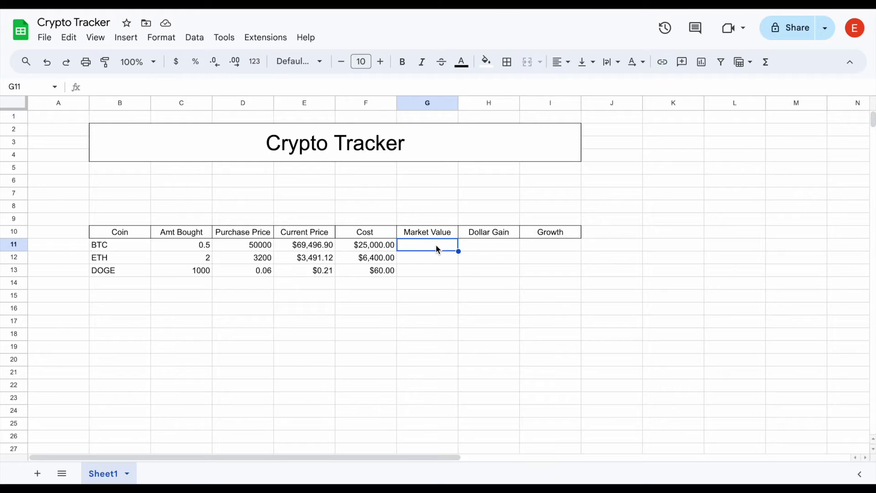
left_click_drag(388, 245, 388, 270)
left_click(429, 249)
type("=")
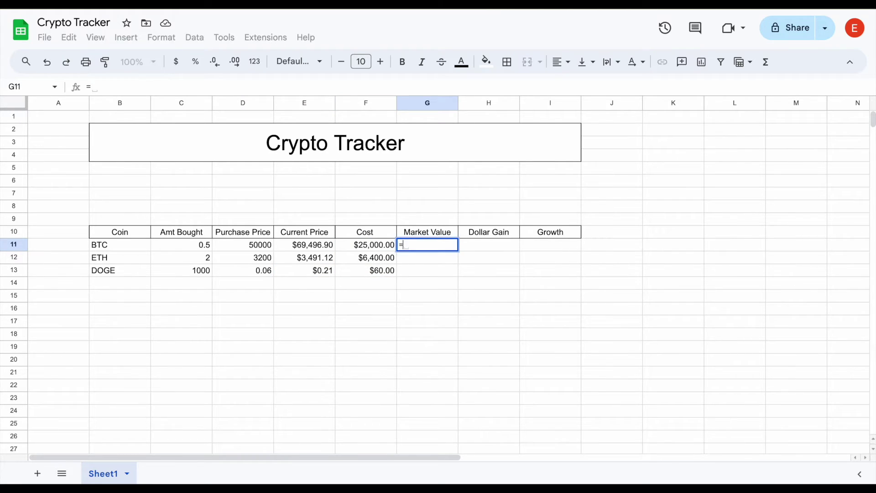
left_click(203, 250)
type("*")
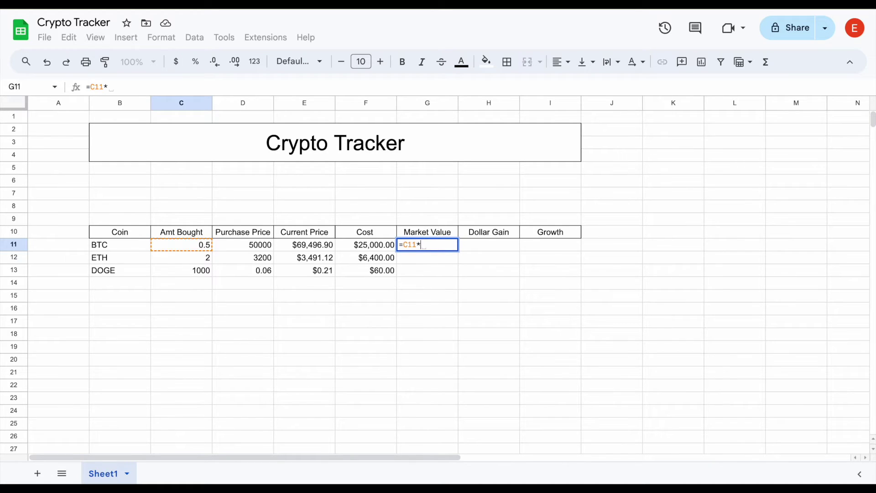
left_click(303, 247)
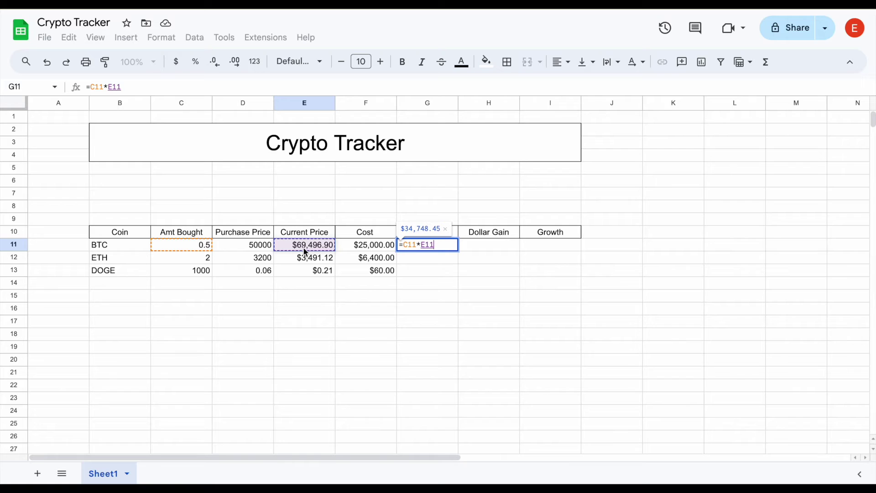
key("Return")
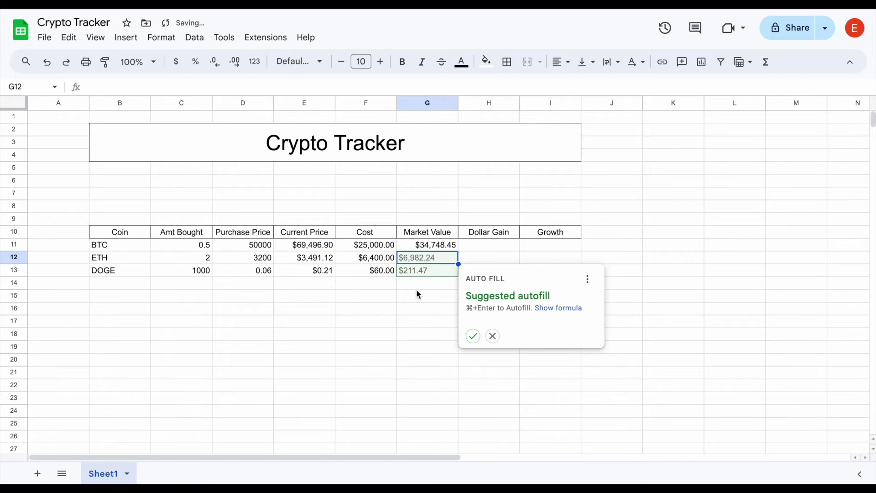
left_click(473, 336)
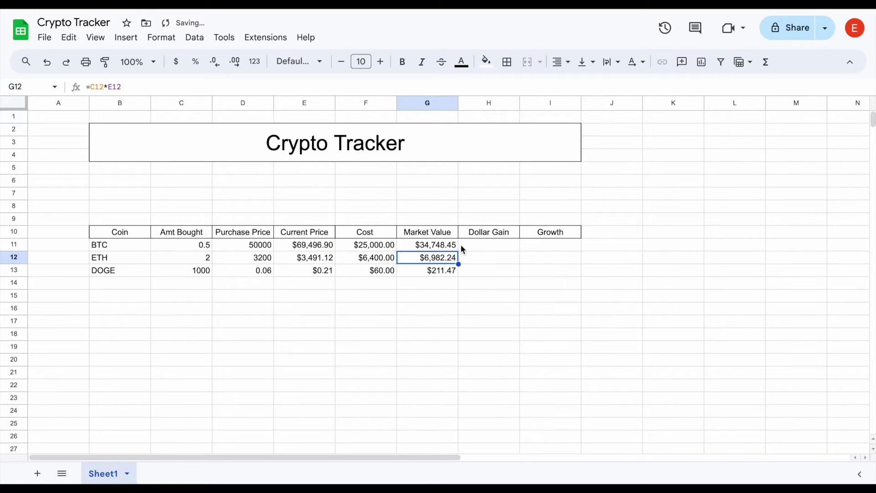
left_click_drag(450, 247, 445, 272)
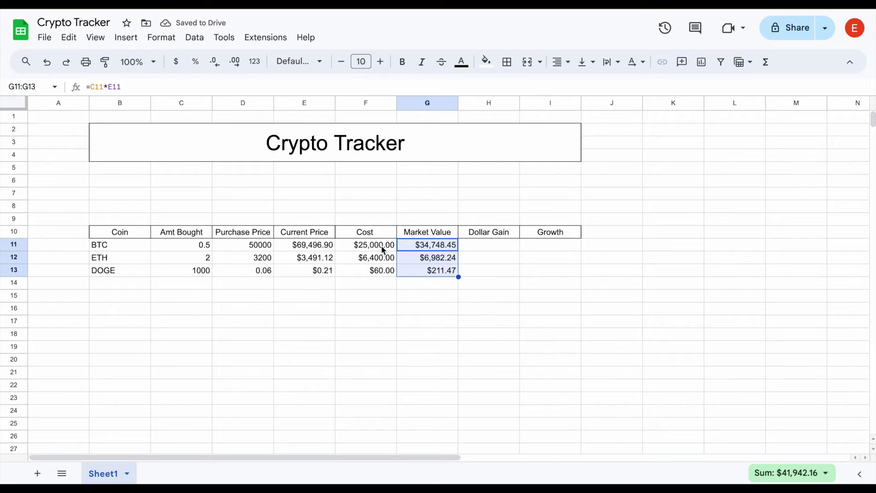
Step: Calculate BTC's dollar gain in H11 with the formula =G11-F11 and autofill it down to H13
left_click(482, 247)
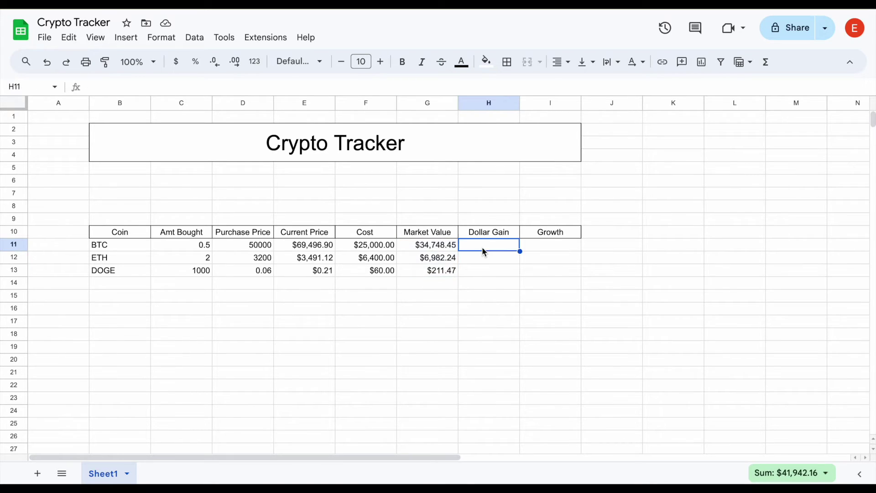
type("=")
left_click(444, 246)
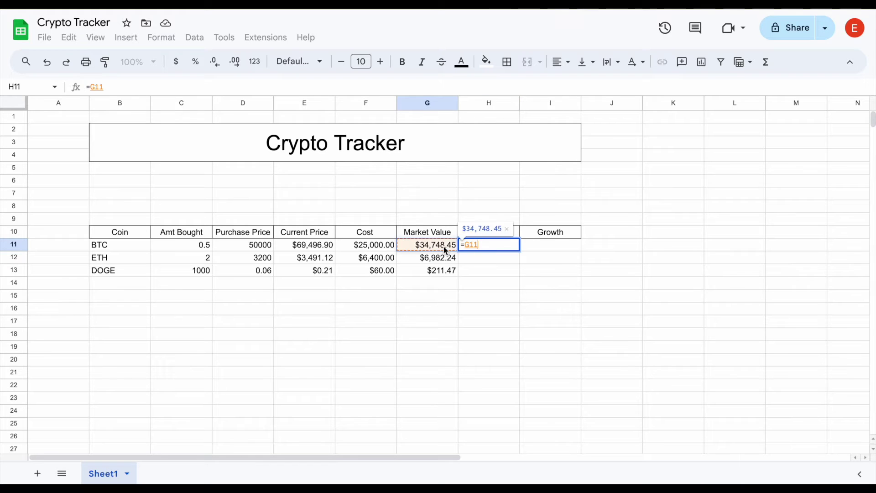
type("-")
left_click(387, 249)
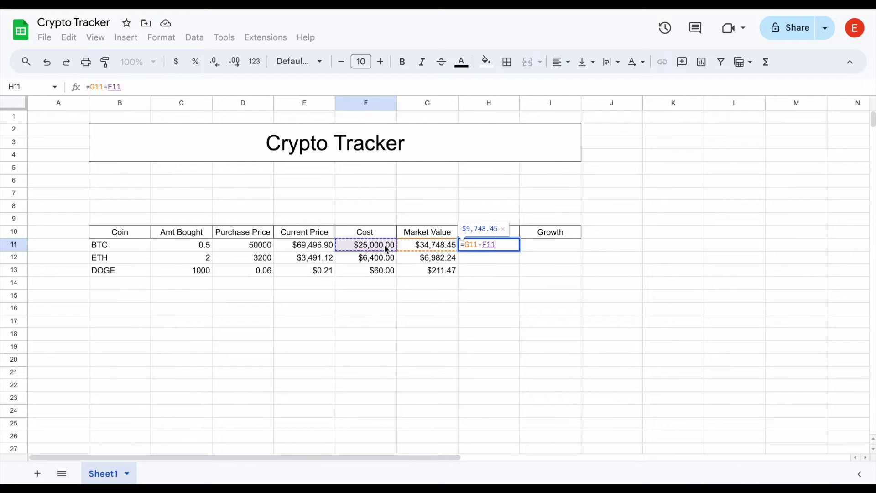
key("Return")
left_click(537, 343)
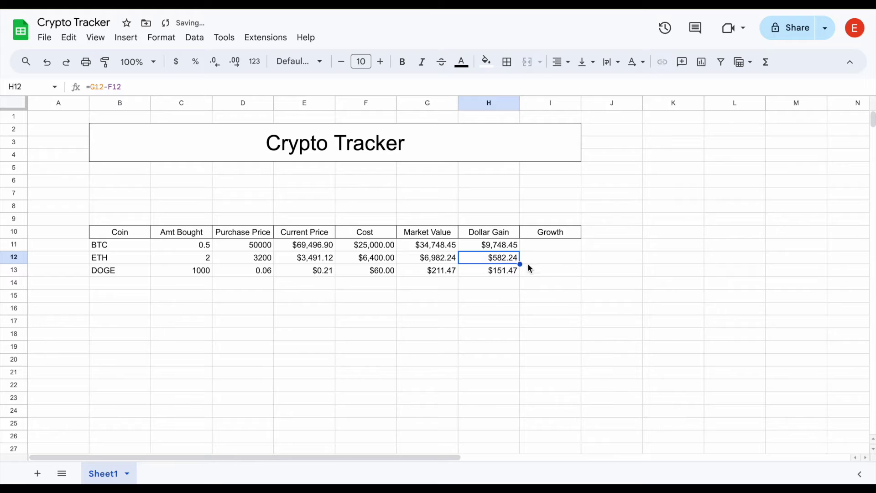
left_click_drag(507, 244, 506, 272)
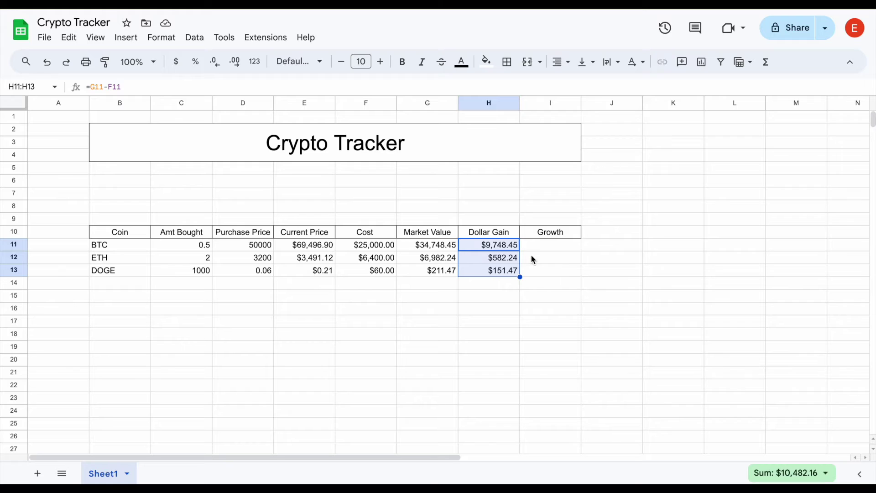
left_click(513, 262)
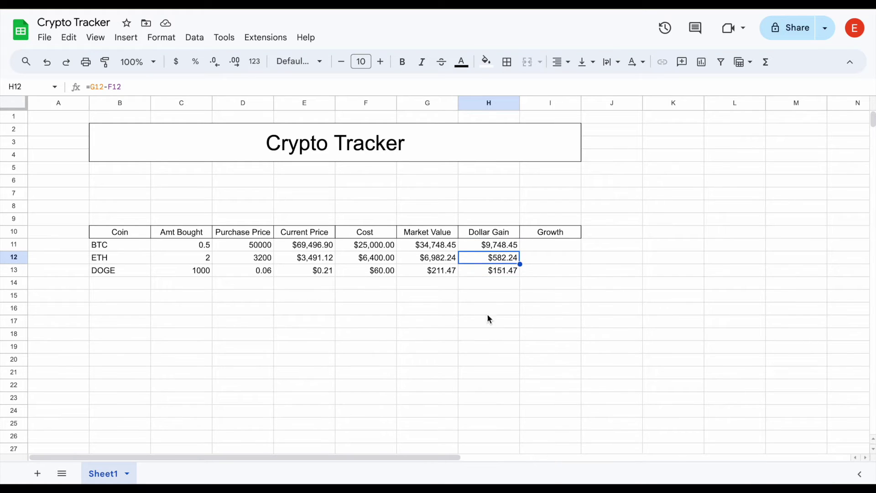
left_click(479, 273)
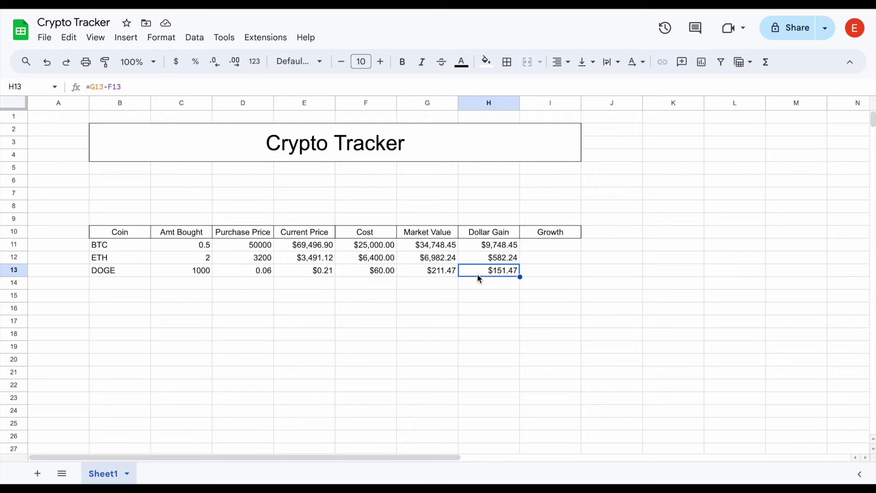
left_click(266, 39)
mouse_move(310, 157)
left_click(370, 211)
left_click_drag(135, 242, 496, 281)
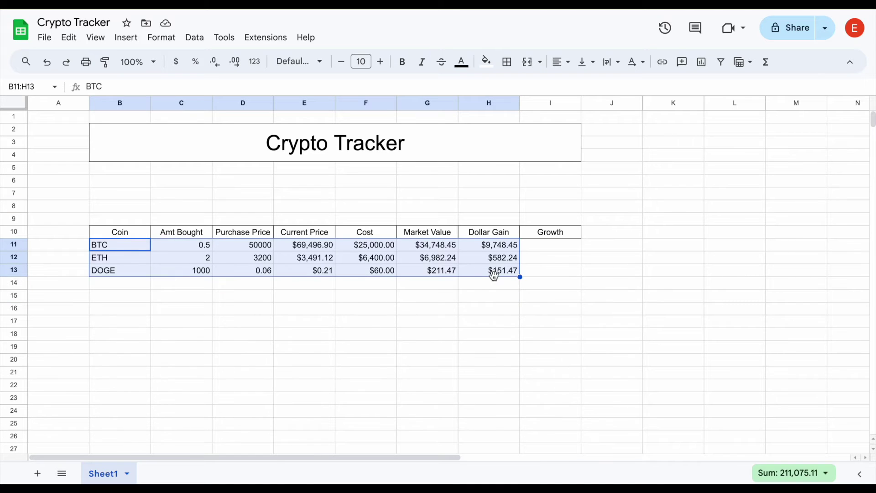
Step: Calculate BTC's growth in I11 with the formula =H11/F11 and autofill it down to I13
left_click(562, 248)
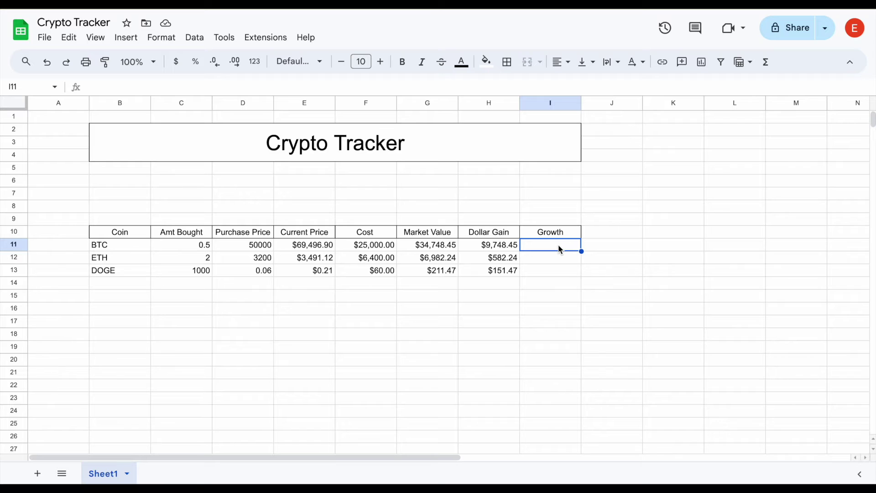
type("=")
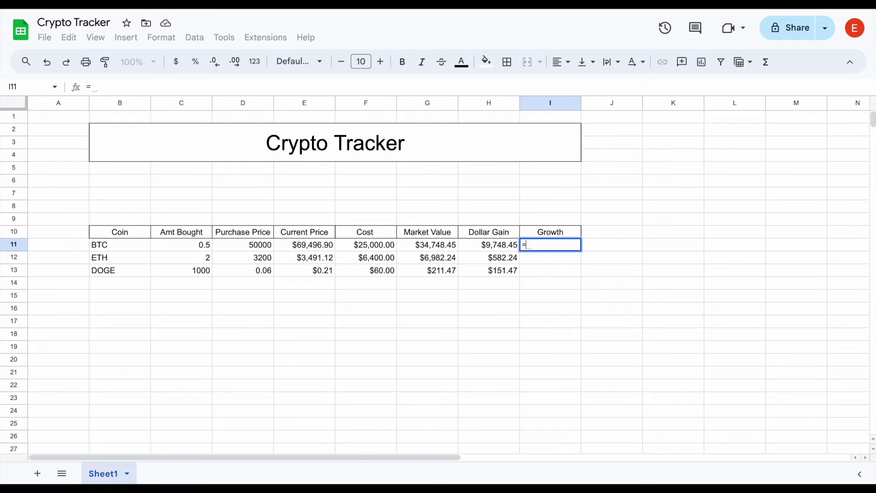
left_click(504, 248)
type("/")
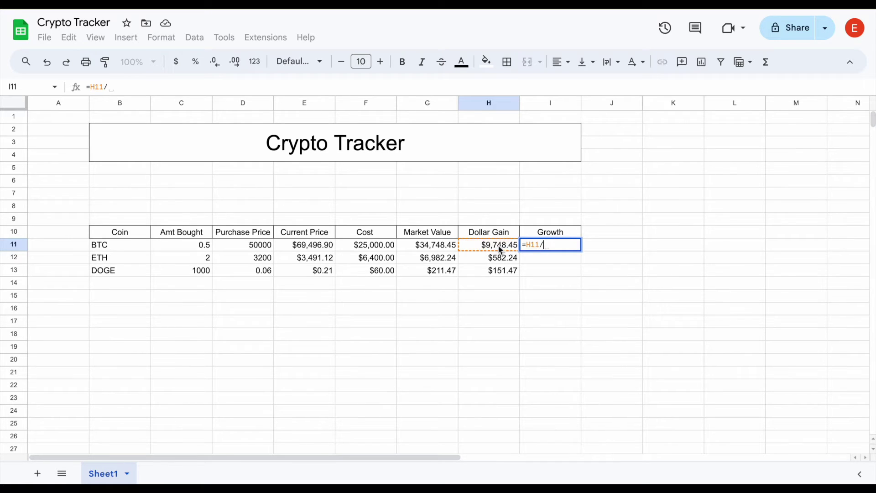
left_click(386, 249)
key("Return")
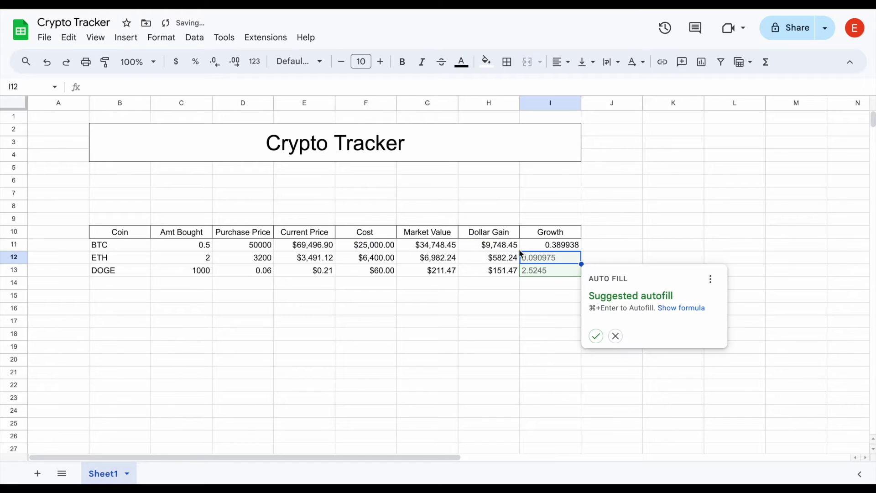
left_click(593, 335)
Step: Format the growth values in I11:I13 as percentages and check the formula for each coin
left_click_drag(576, 248, 570, 273)
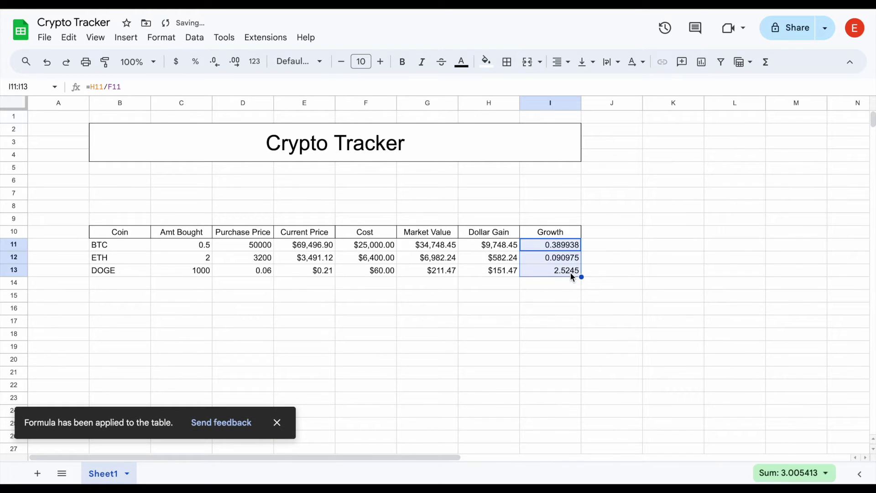
left_click(196, 62)
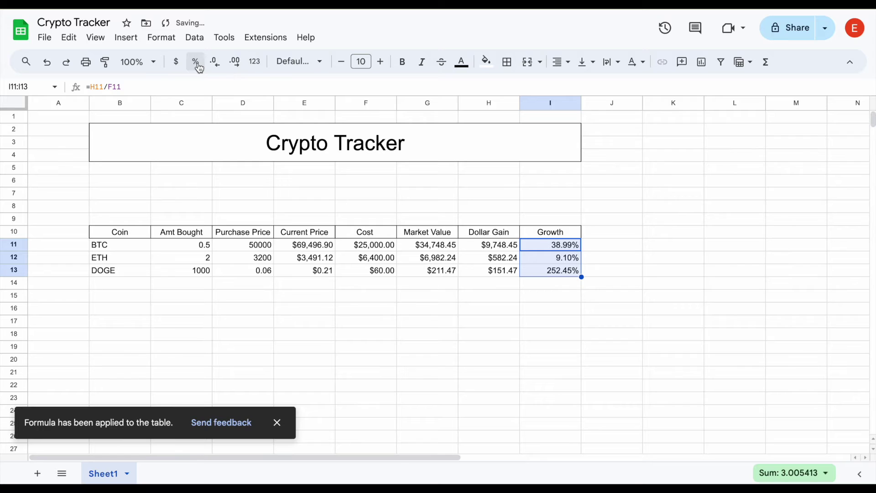
left_click(611, 244)
left_click(576, 245)
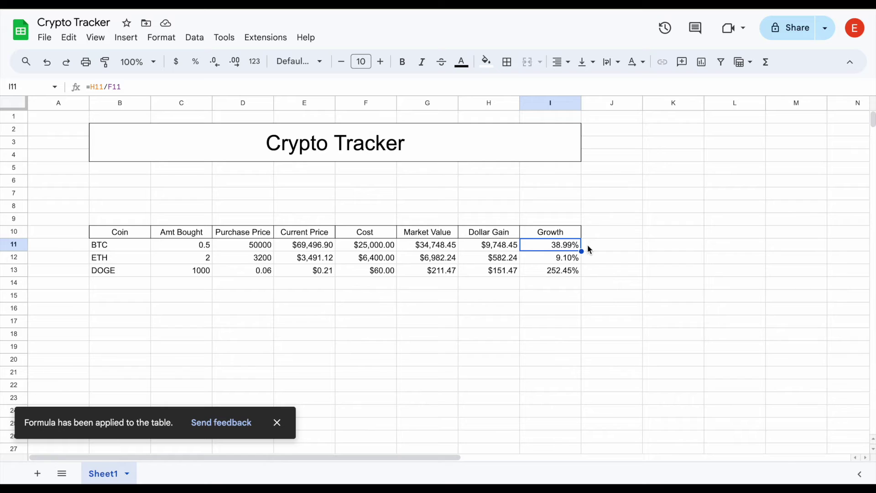
left_click(566, 259)
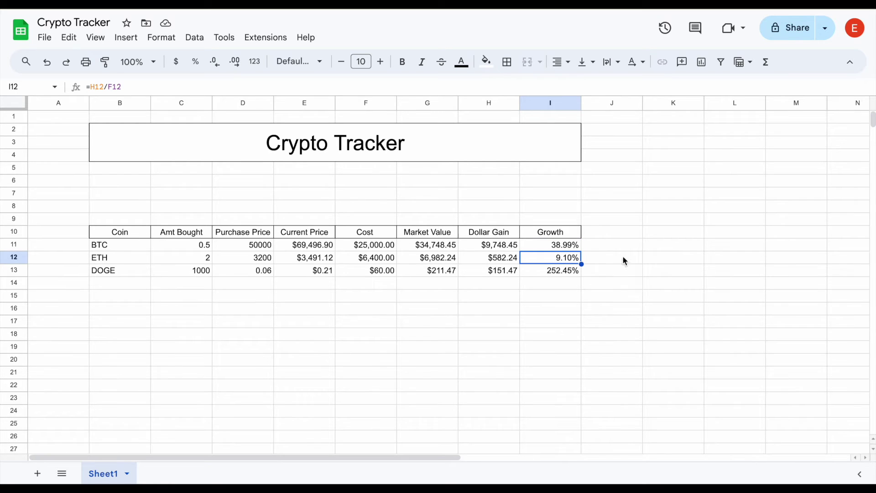
left_click(574, 273)
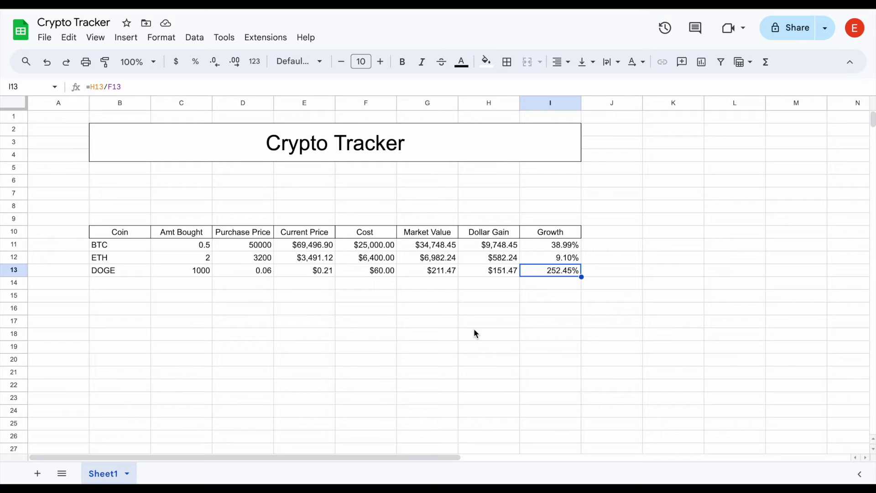
Step: Clear DOGE's coin name, amount bought and purchase price from B13:D13
left_click_drag(125, 243, 550, 274)
left_click_drag(121, 271, 247, 273)
key("Delete")
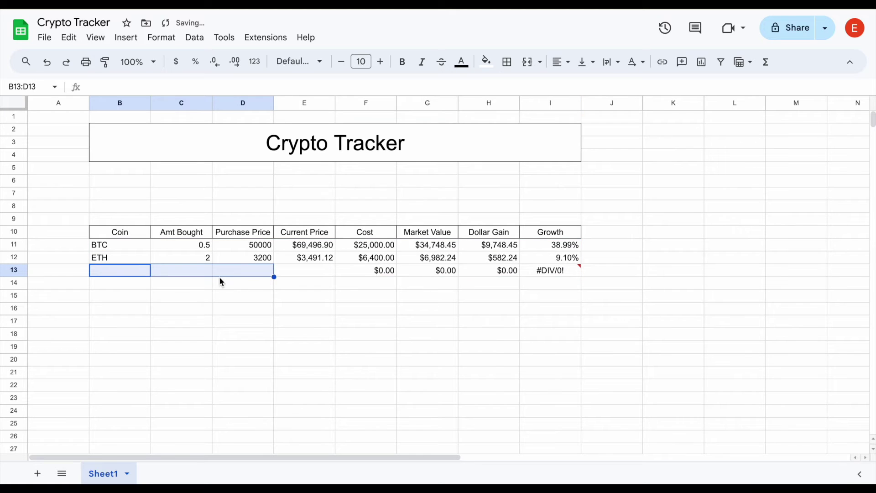
Step: Enter DOGE in B13 with 10000 bought at a purchase price of .15 and review the recalculated row
left_click(134, 267)
type("DOGE")
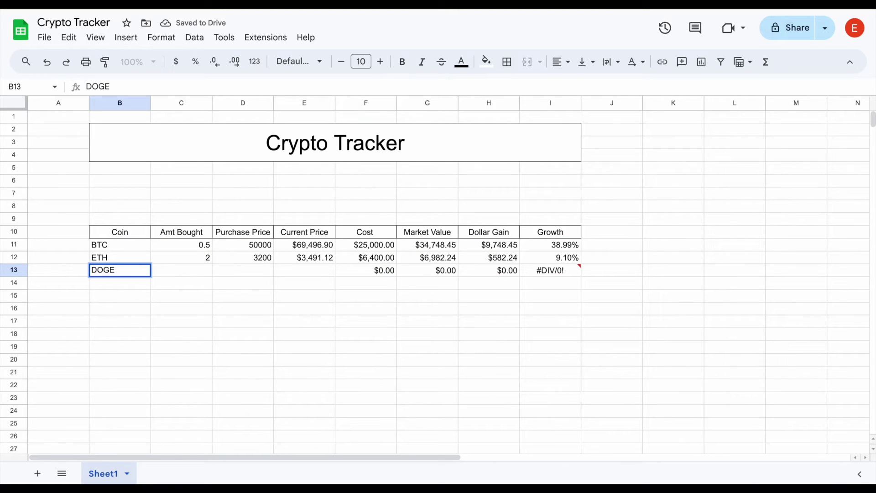
left_click(181, 270)
type("10000")
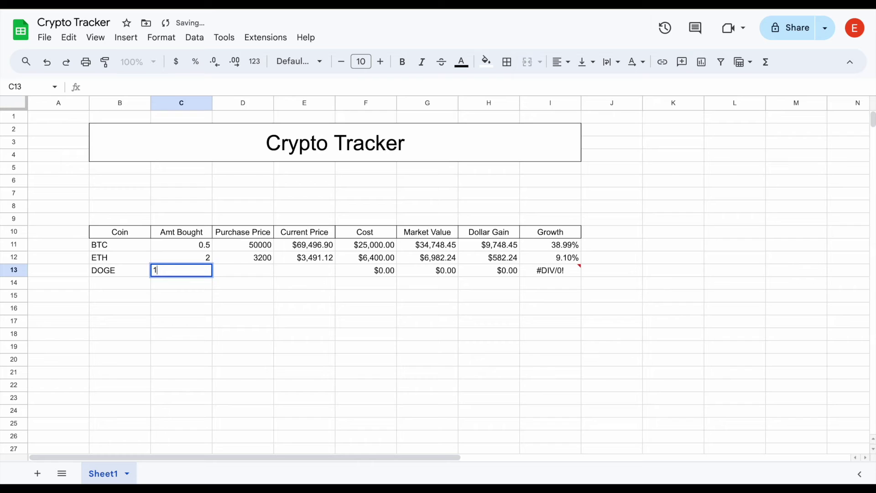
left_click(243, 270)
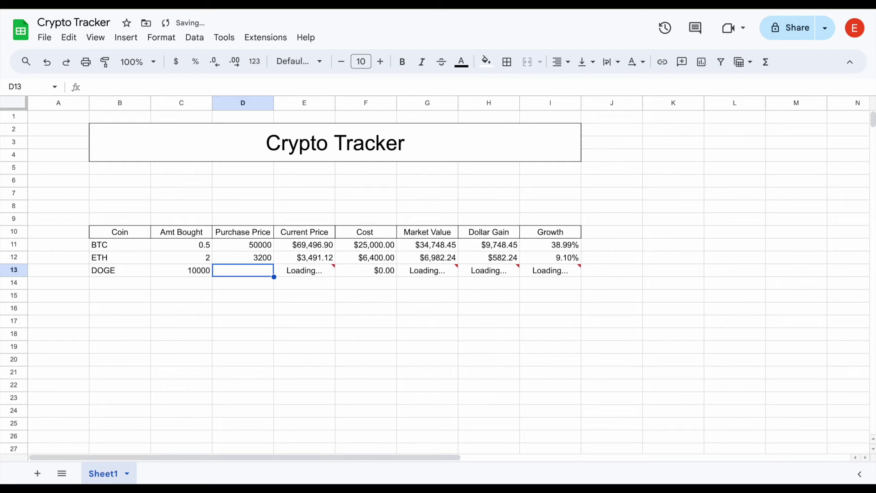
type(".15")
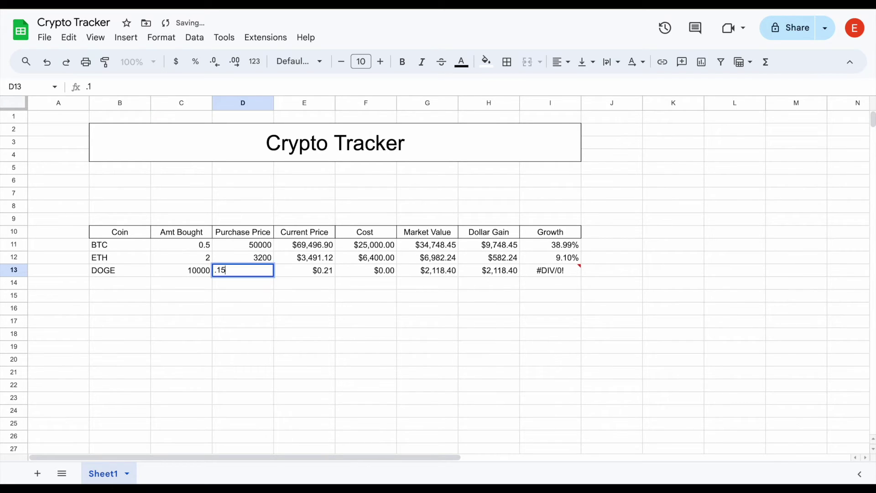
key("Return")
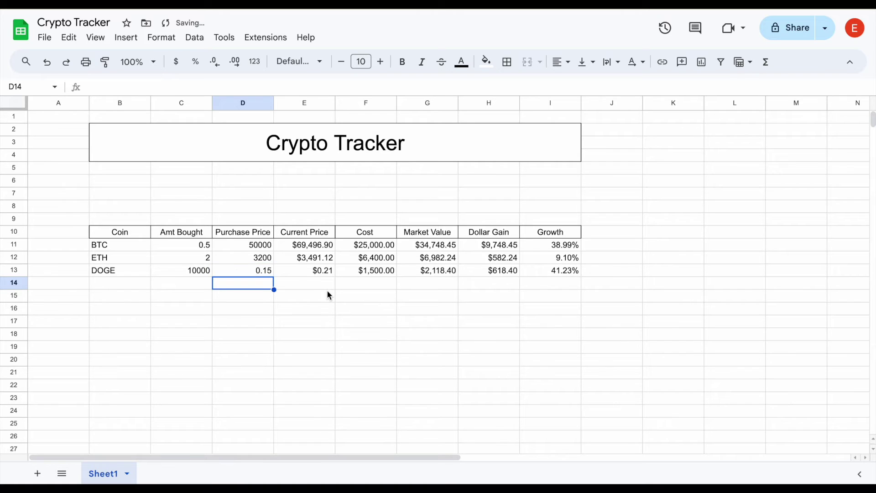
left_click_drag(257, 270, 534, 272)
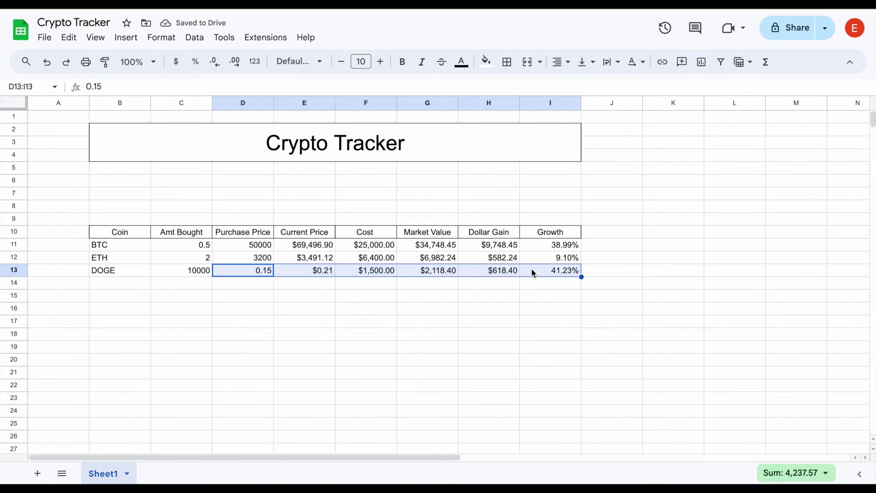
Step: Review DOGE's current price, cost, market value and dollar gain in row 13
left_click(316, 272)
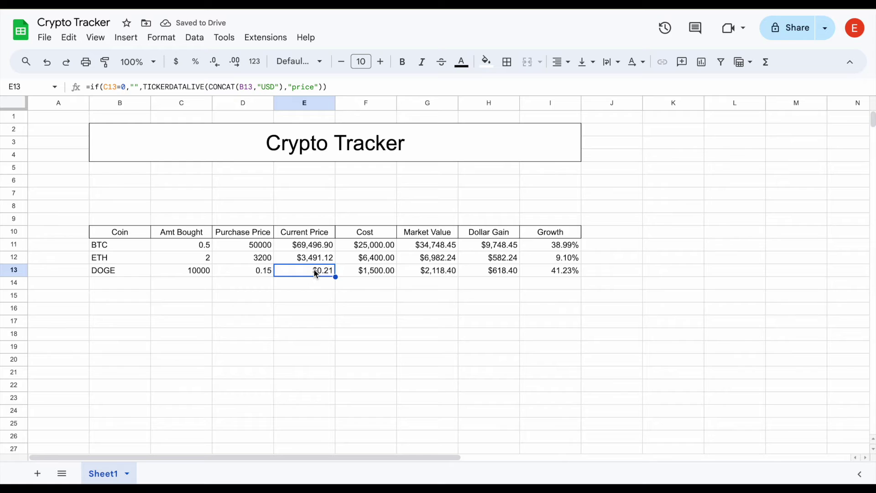
left_click_drag(377, 271, 434, 276)
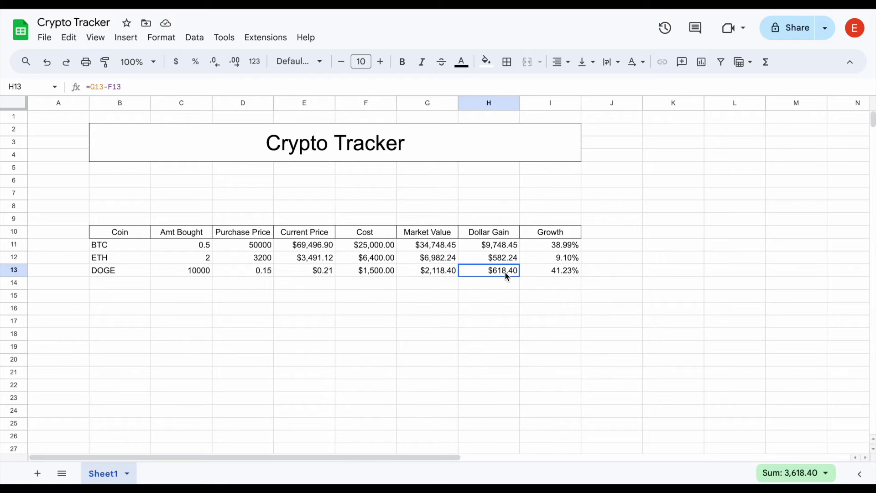
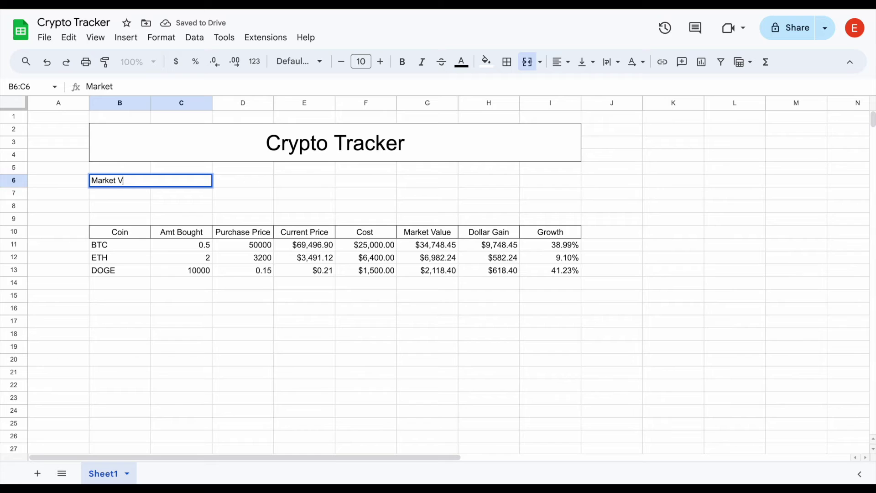
Step: Label B6:C6 as Market Value:, merge B7:C8 below it and put an outer border around B6:C8
type(":")
key("Return")
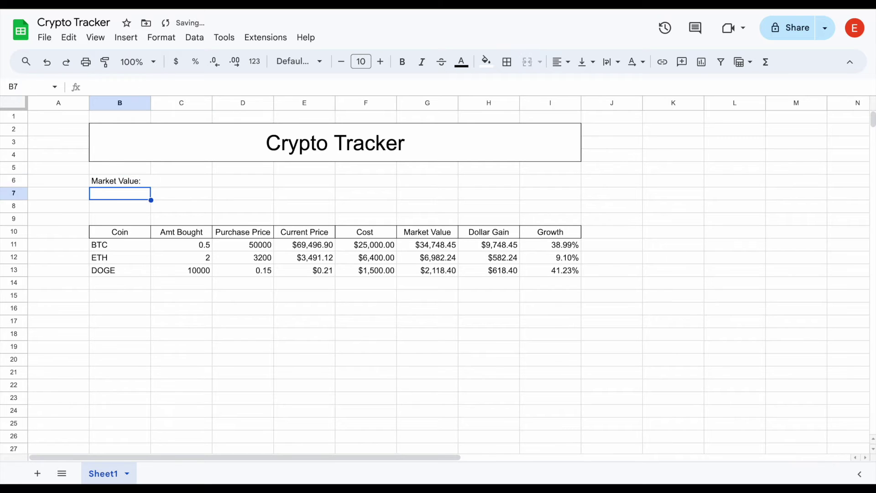
left_click_drag(150, 199, 197, 194)
left_click(528, 62)
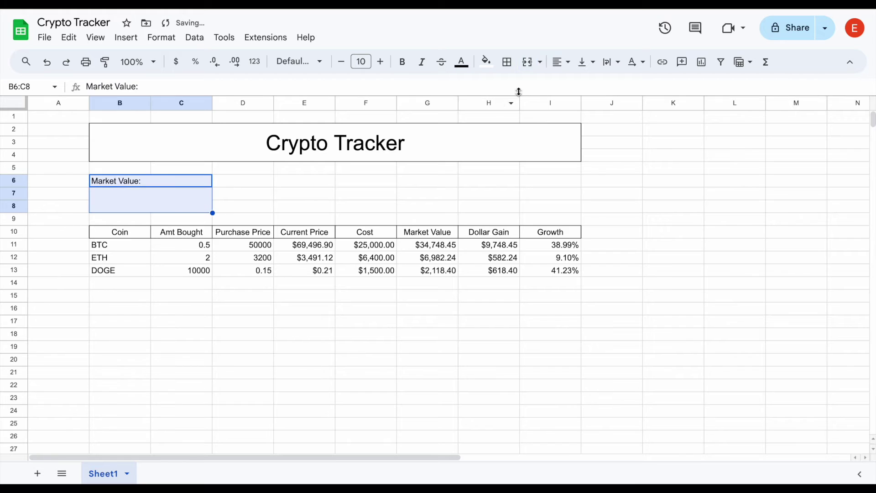
left_click(507, 62)
left_click(597, 88)
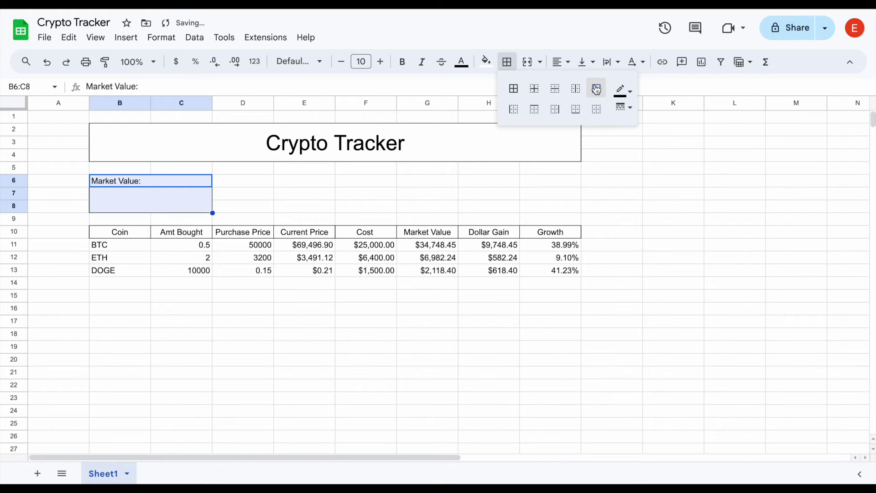
Step: Total the coins' market values in the merged cell B7:C8 with the formula =sum(G11:G30)
left_click(185, 206)
type("=sum(")
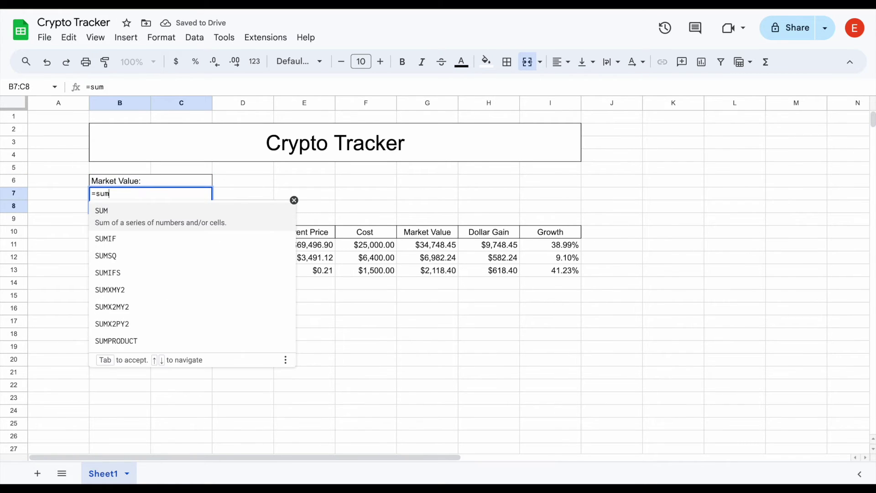
left_click_drag(439, 245, 426, 468)
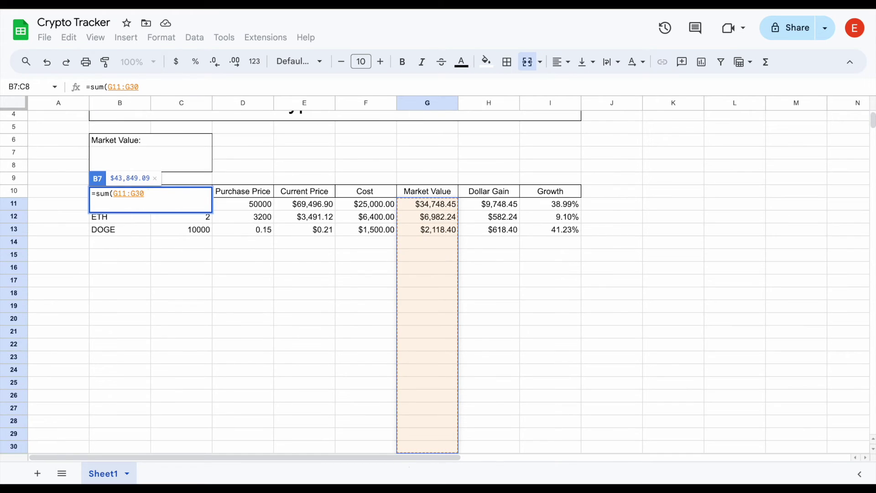
key("Return")
scroll(424, 414, "up", 2)
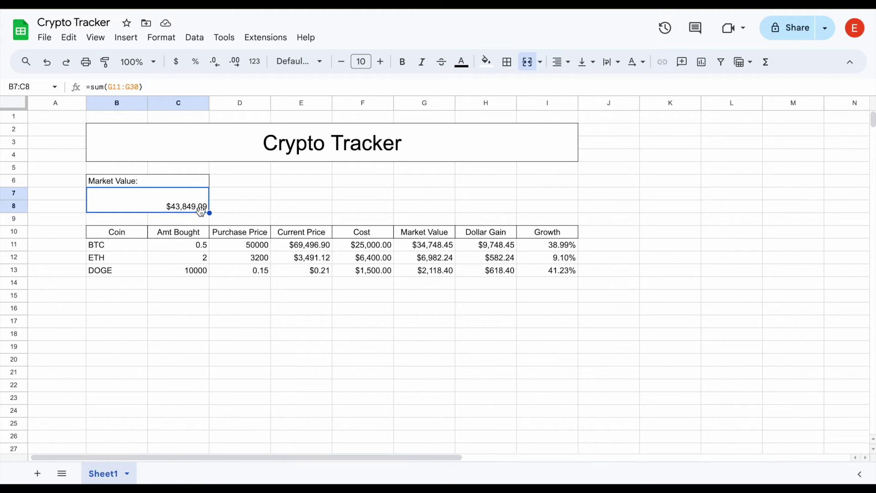
Step: Copy the Market Value box B6:C8 to E6 and relabel the copy Gain/Loss $"
left_click_drag(185, 184, 188, 198)
key("ctrl+c")
left_click(301, 187)
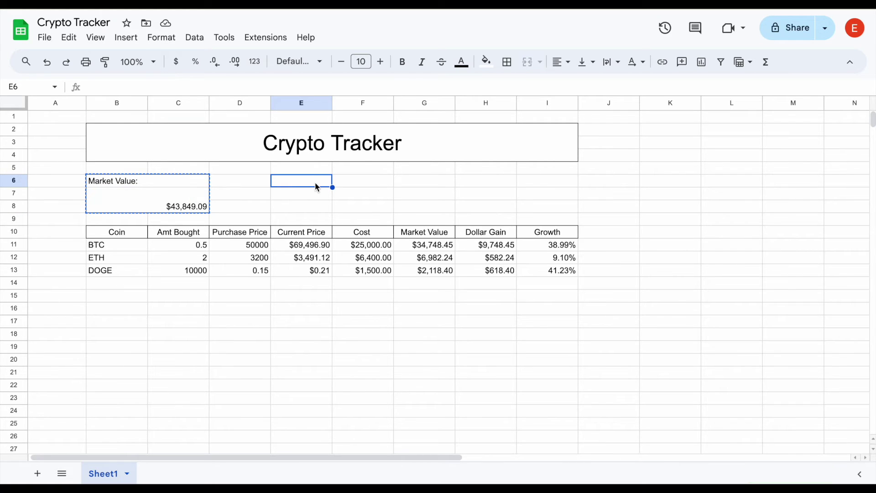
key("ctrl+v")
left_click(345, 186)
type("Ga")
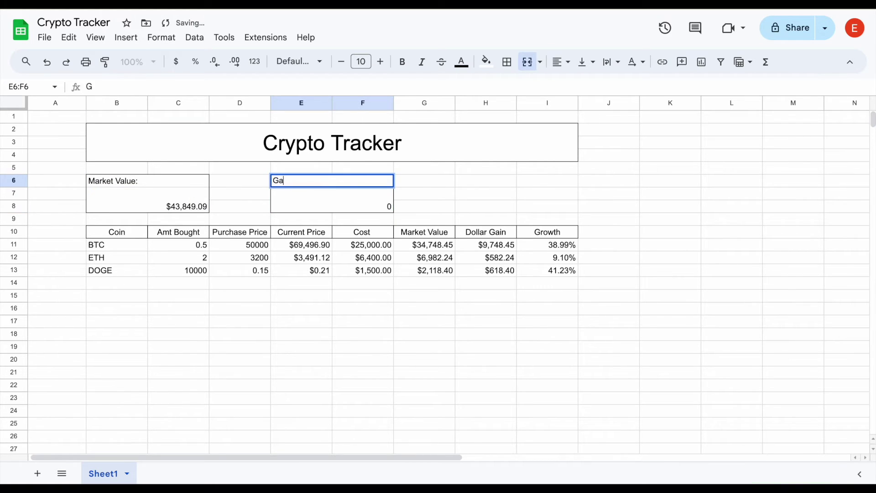
type("in/Loss")
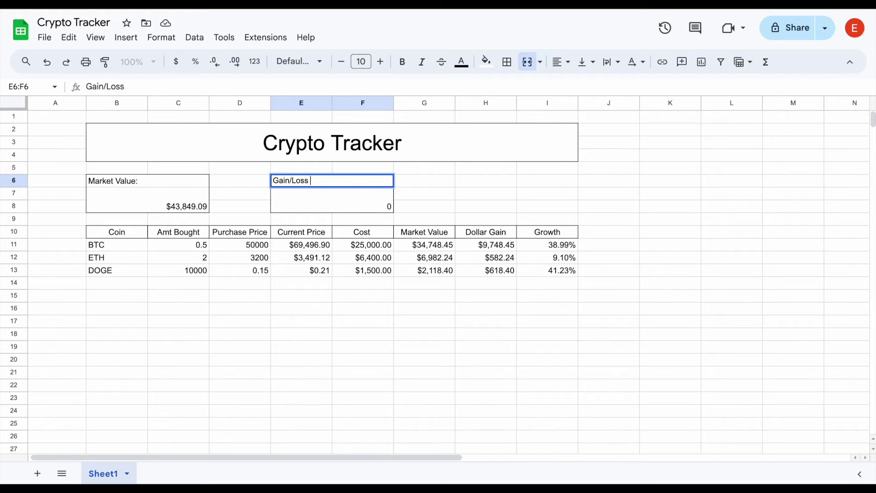
type(" $\"")
Step: Total the dollar gains in the merged cell E7:F8 with the formula =sum(H11:H26)
left_click(344, 196)
type("=sum(")
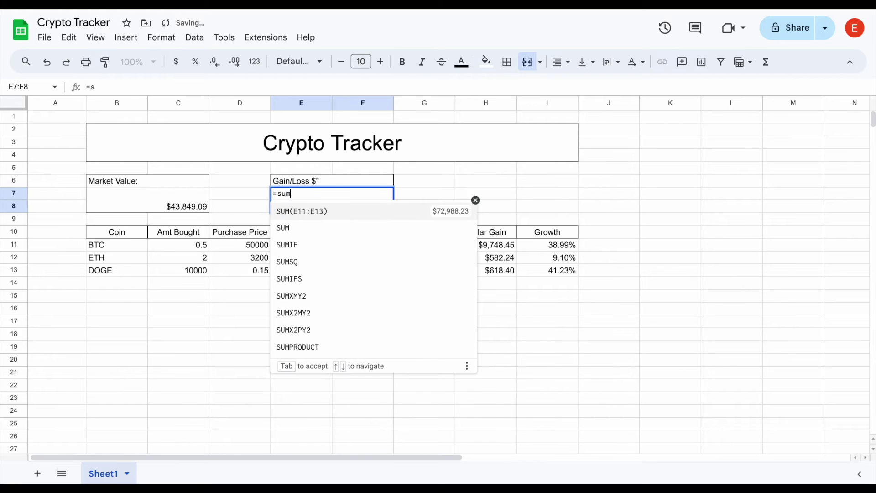
left_click_drag(505, 247, 488, 447)
key("Return")
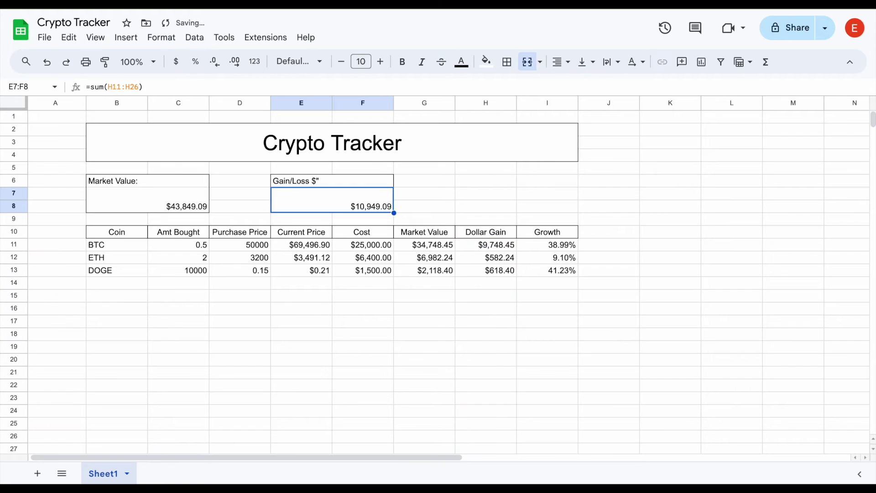
Step: Correct the label in E6:F6 to Gain/Loss $:, replacing the stray quotation mark with a colon
left_click(338, 182)
double_click(337, 183)
key("BackSpace")
type(":")
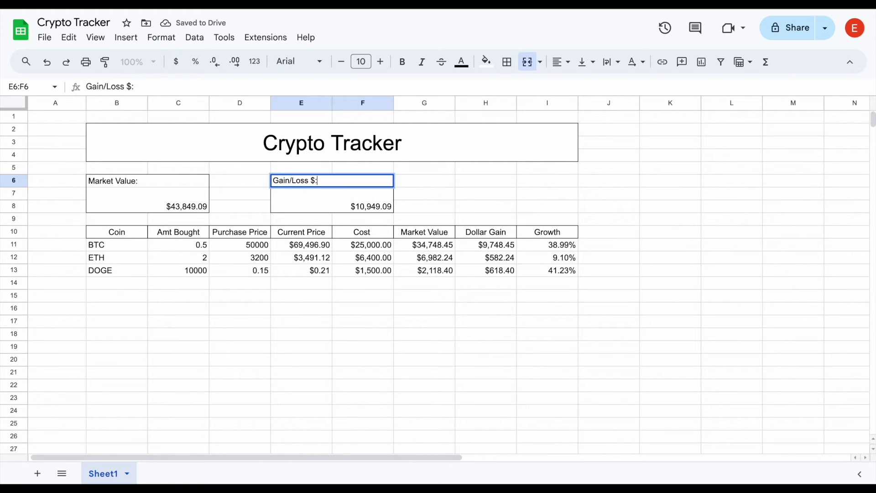
key("Return")
Step: Copy the dollar Gain/Loss box E6:F8 to H6 and relabel the copy Gain/Loss %
left_click(375, 183)
left_click_drag(376, 189, 352, 203)
key("ctrl+c")
left_click(484, 182)
key("ctrl+v")
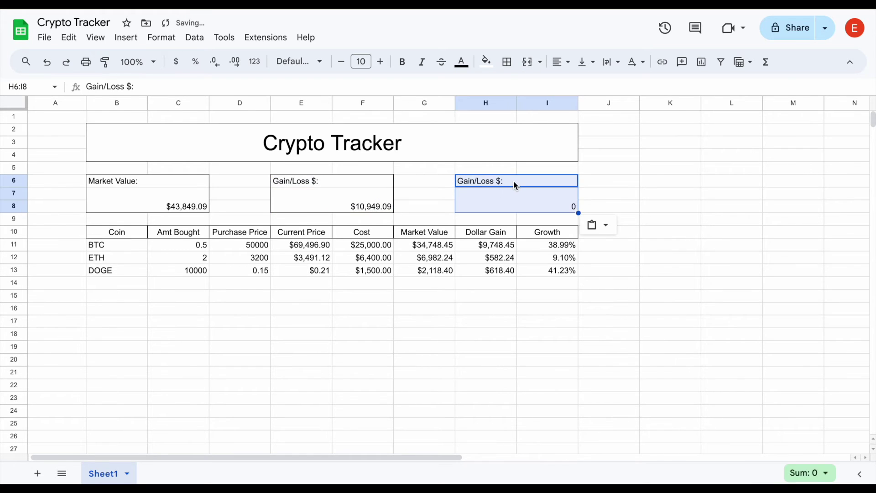
left_click(513, 180)
double_click(514, 180)
key("BackSpace")
key("BackSpace")
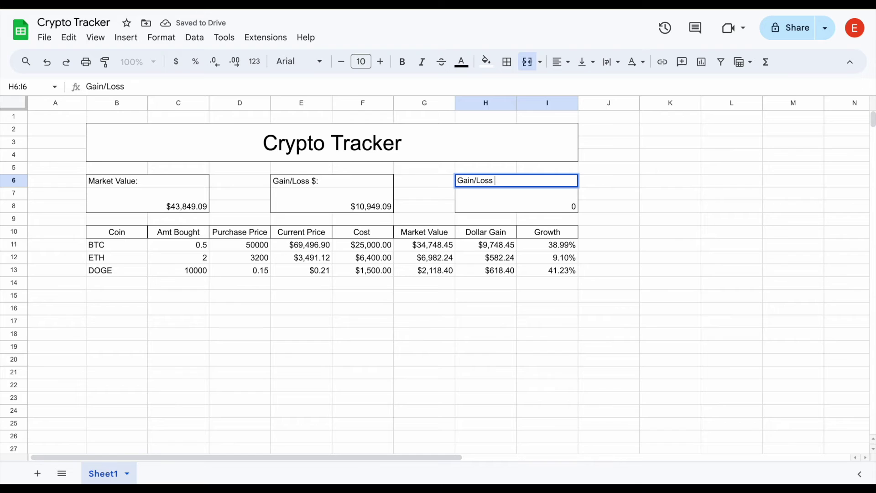
type("%")
key("Return")
Step: Replace the copied formula in H7:I8 with =E7/sum(F11:F22) and format the result as a percentage
key("Delete")
type("=")
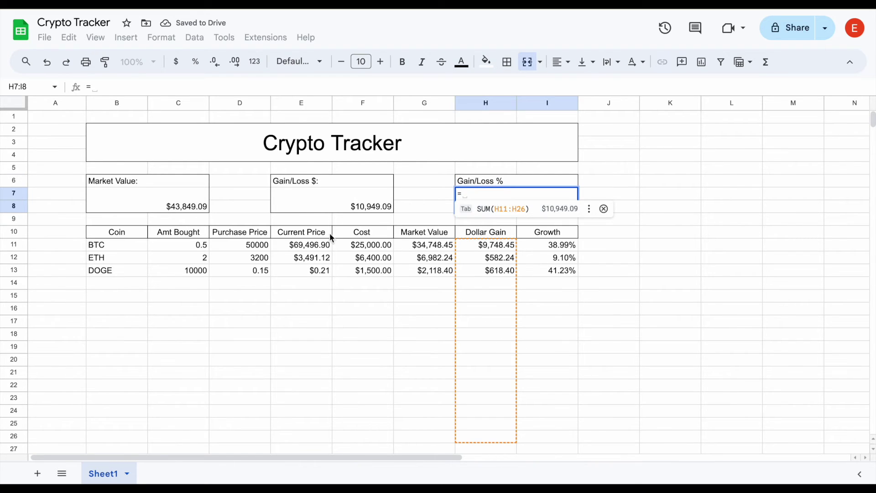
left_click(346, 207)
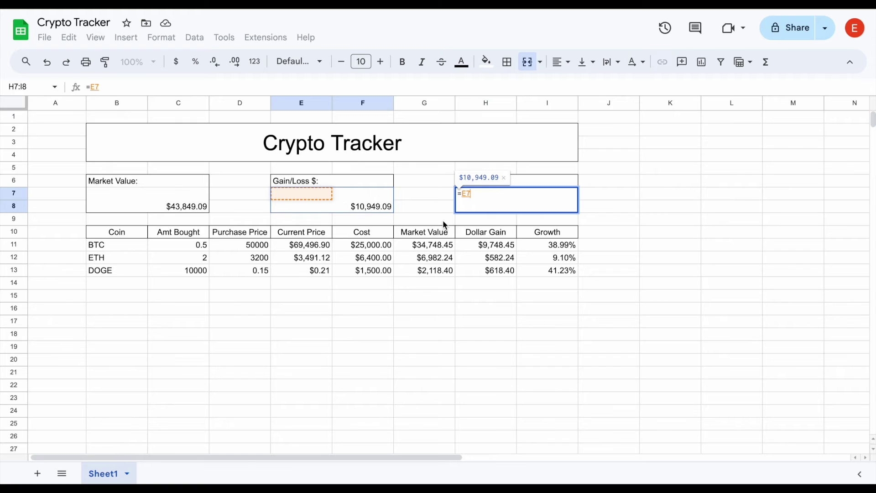
type("/")
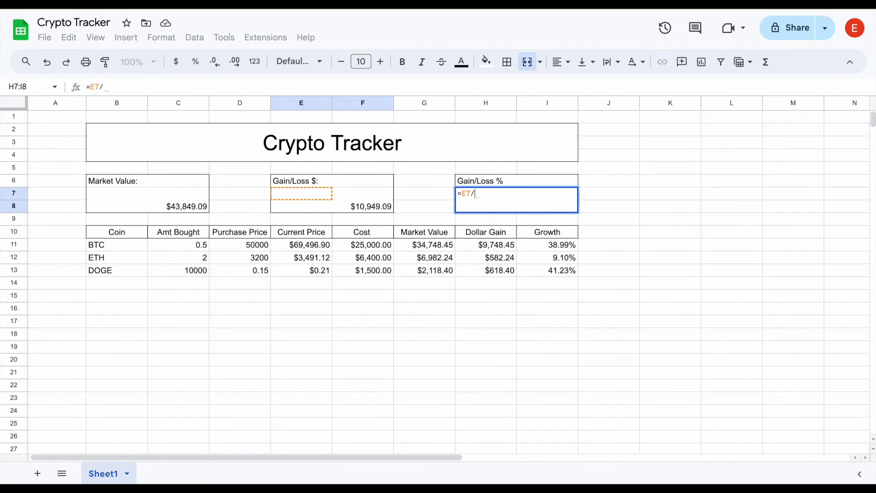
type("sum")
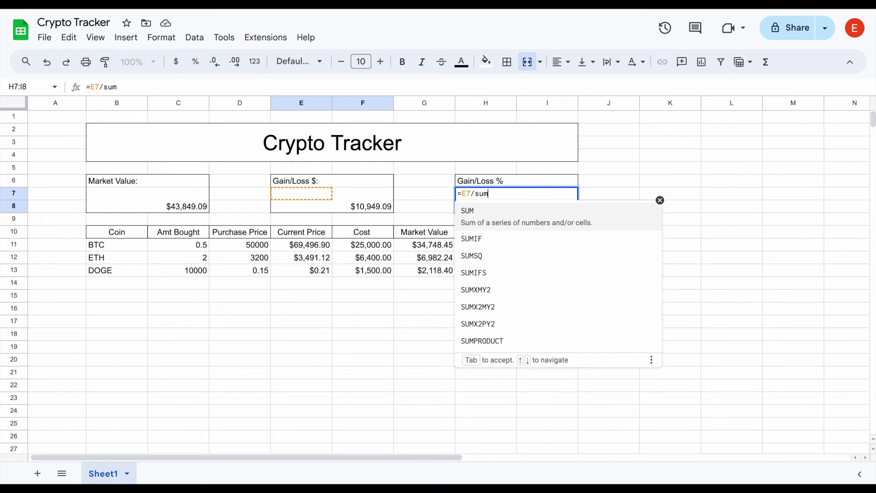
type("(")
left_click_drag(366, 245, 363, 383)
type(")")
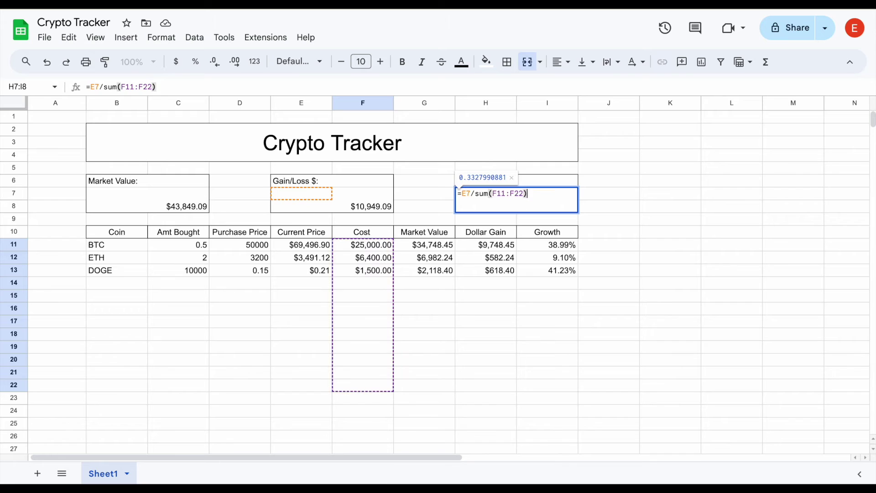
key("Return")
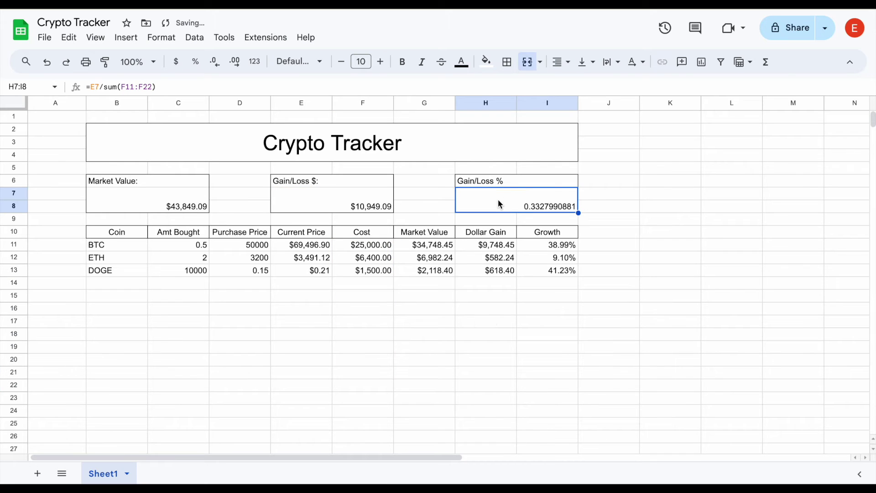
left_click(195, 62)
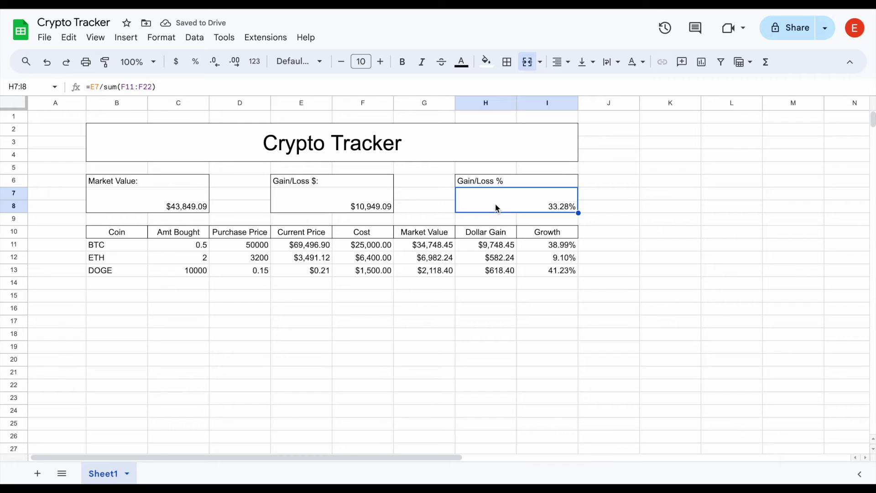
Step: Apply all borders to the three summary boxes B6:C8, E6:F8 and H6:I8
left_click(188, 190)
left_click(377, 187, "ctrl")
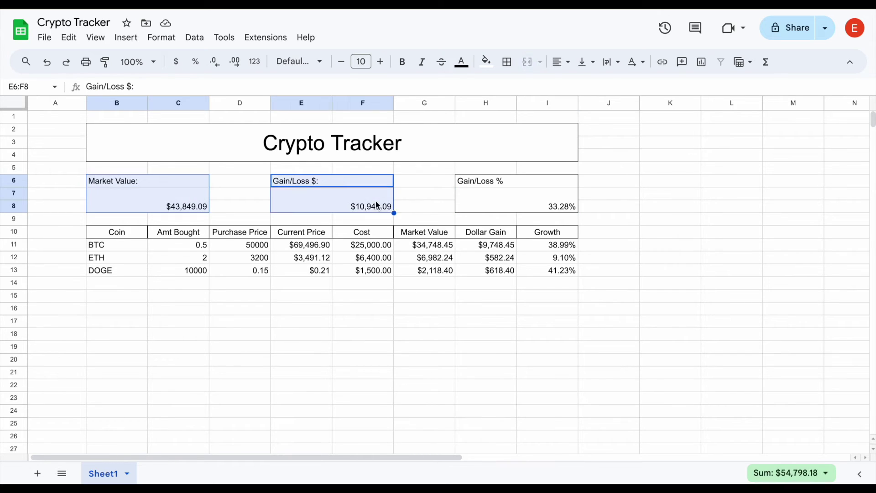
left_click(525, 185, "ctrl")
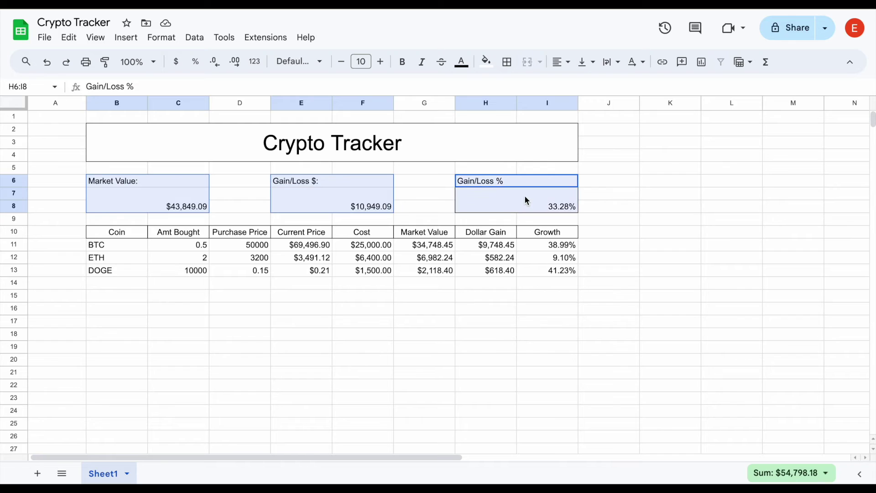
left_click(507, 61)
left_click(514, 88)
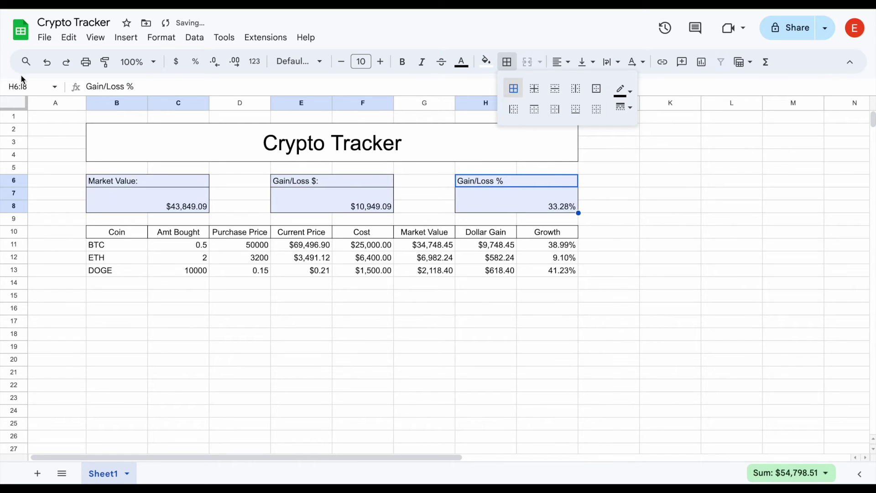
Step: Center the contents of the whole sheet horizontally and align them vertically to the middle
left_click(17, 107)
left_click(561, 62)
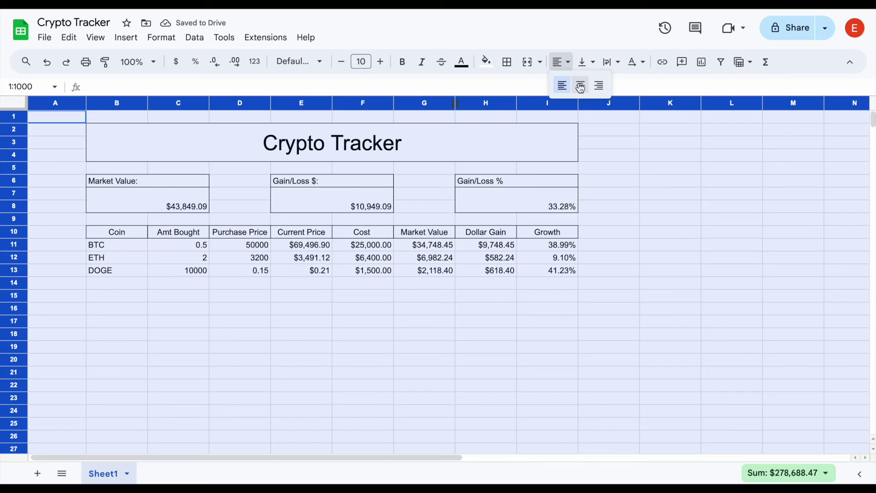
left_click(580, 84)
left_click(586, 63)
left_click(605, 87)
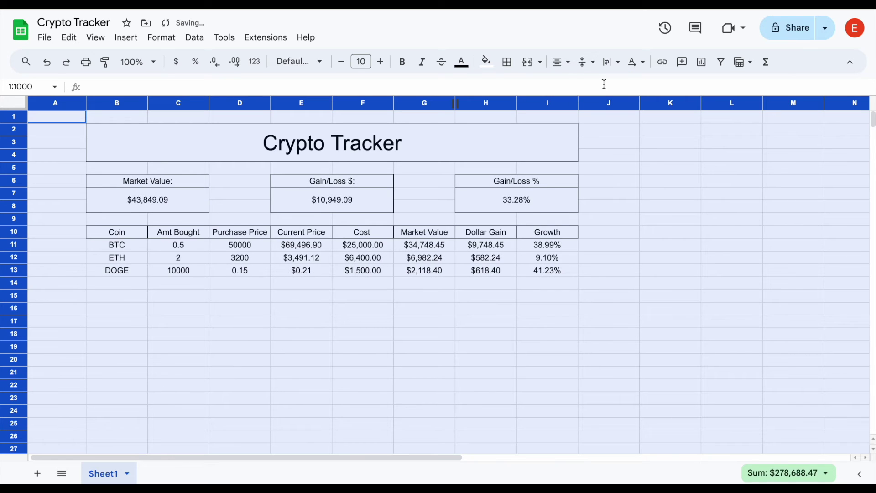
Step: Increase the font size of the Gain/Loss % box H6:I8 by three points
left_click(167, 200)
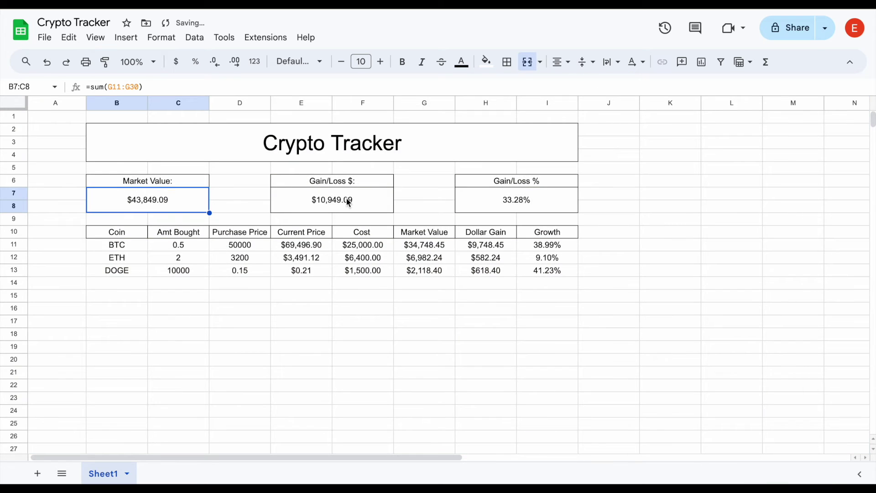
left_click_drag(199, 185, 200, 203)
left_click_drag(361, 183, 361, 203)
left_click_drag(509, 180, 510, 203)
left_click(381, 61)
left_click(381, 62)
left_click(380, 61)
Step: Increase the font size of the Market Value box B6:C8 and the dollar Gain/Loss box E6:F8 by three points
left_click_drag(325, 184, 325, 203)
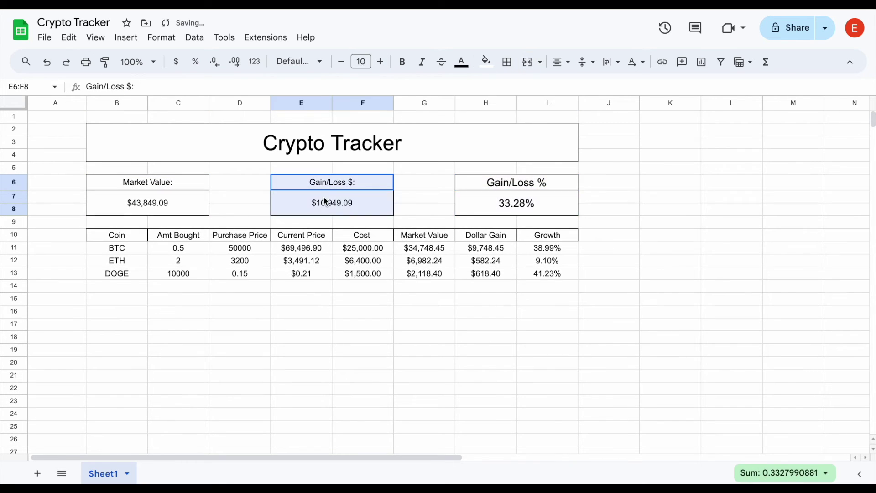
left_click_drag(200, 184, 199, 200)
left_click(381, 61)
left_click(381, 61)
left_click(380, 62)
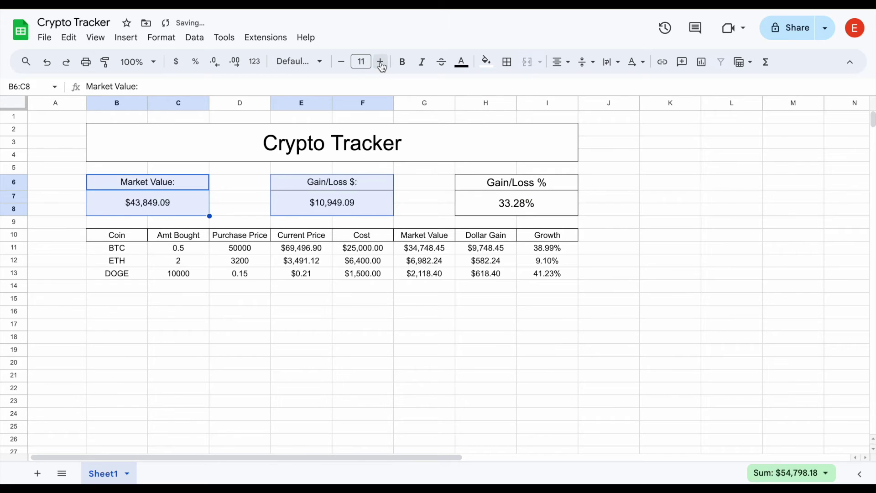
left_click(653, 185)
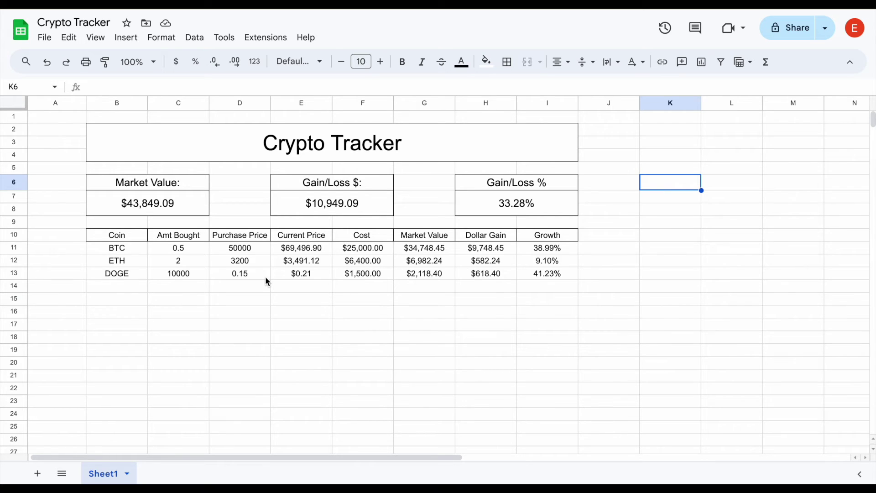
Step: Insert a column chart of the coin names B11:B19 against their growth values I11:I19
left_click_drag(129, 246, 114, 352)
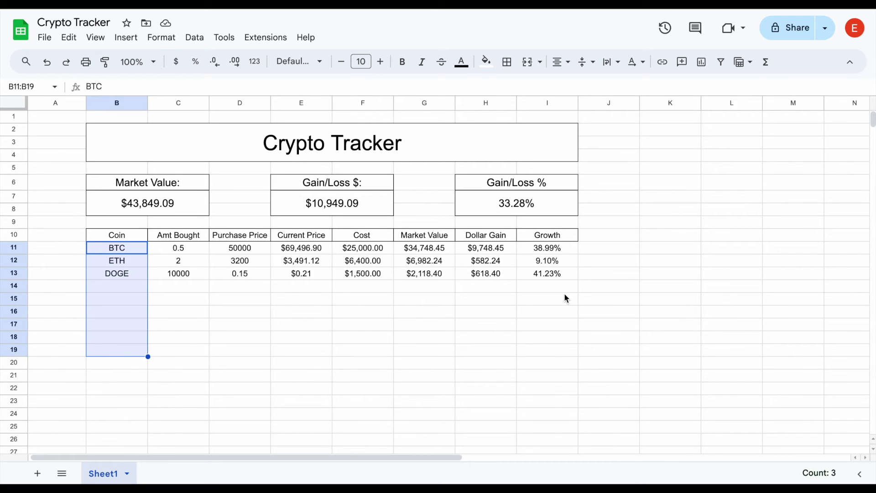
left_click_drag(554, 251, 550, 350)
left_click(136, 41)
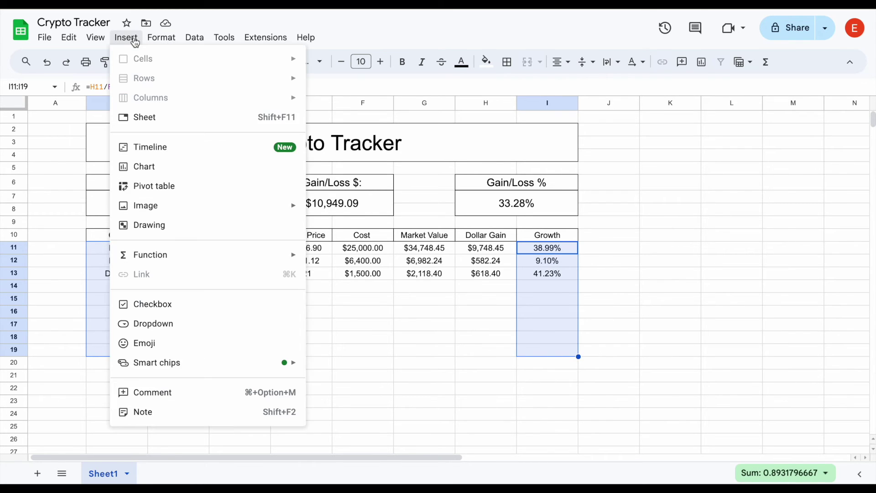
left_click(164, 170)
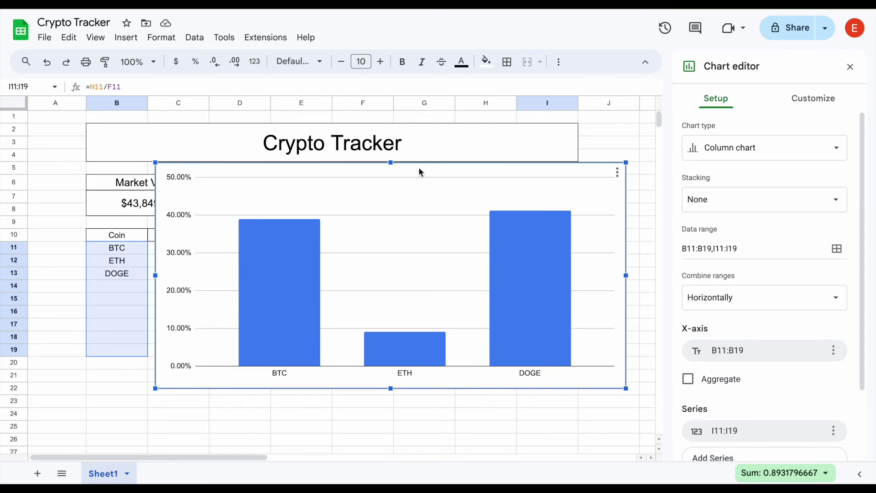
Step: Shrink the growth chart and place it below the coin table, spanning about B18 to E26
left_click_drag(390, 163, 334, 338)
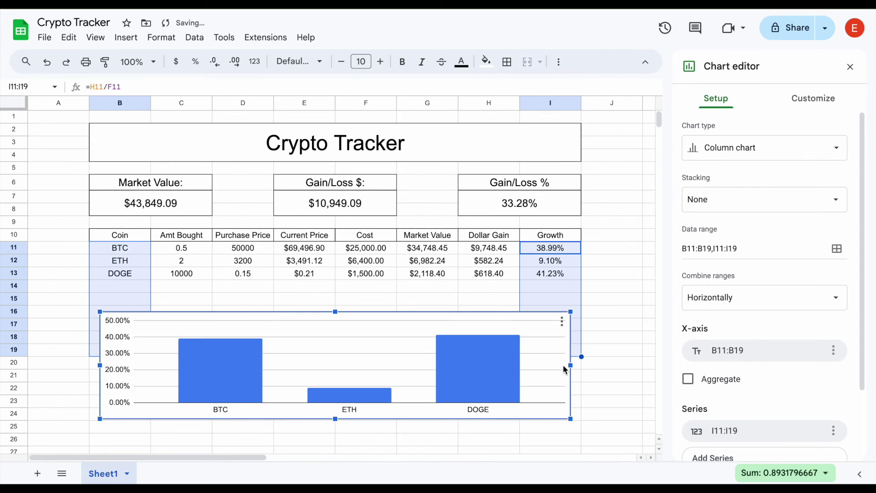
left_click_drag(571, 365, 341, 390)
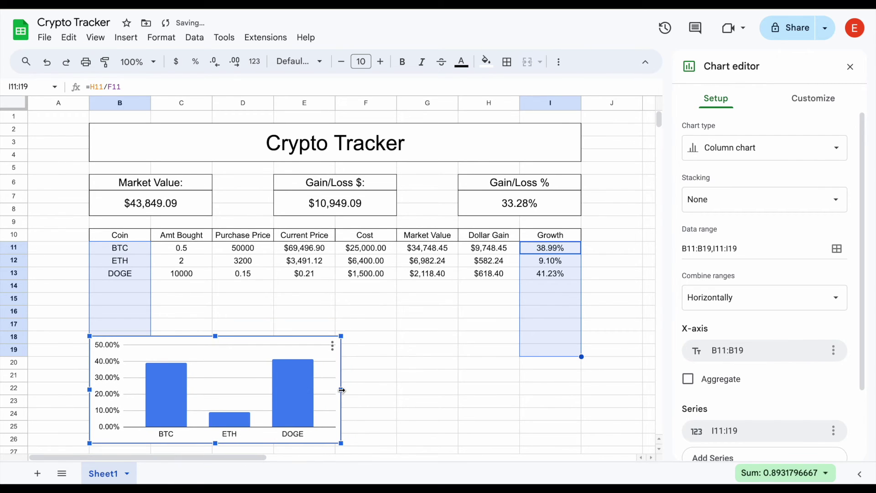
left_click(401, 326)
Step: Insert a column chart of the coin names B11:B21 against their dollar gains H11:H22
left_click_drag(131, 246, 129, 377)
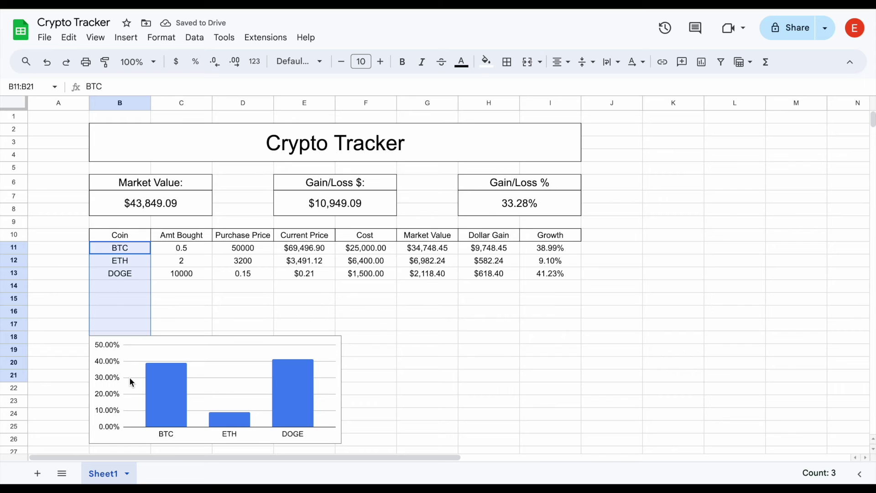
left_click_drag(497, 253, 486, 388)
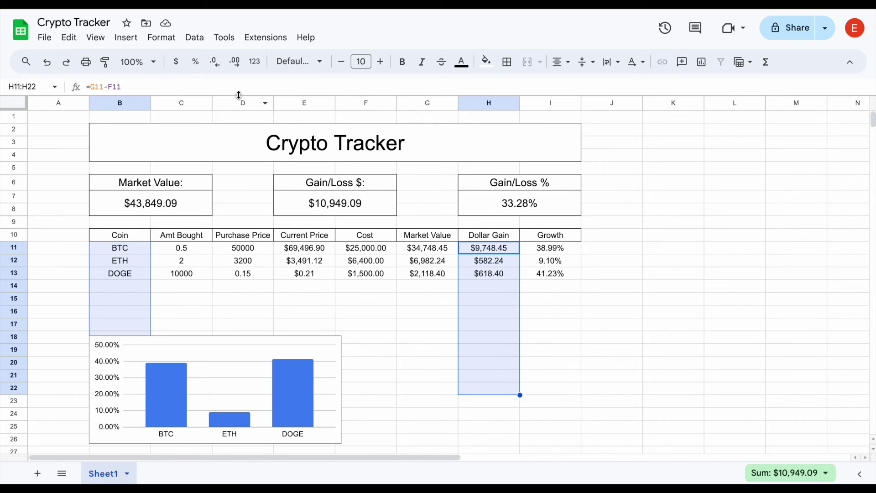
left_click(127, 38)
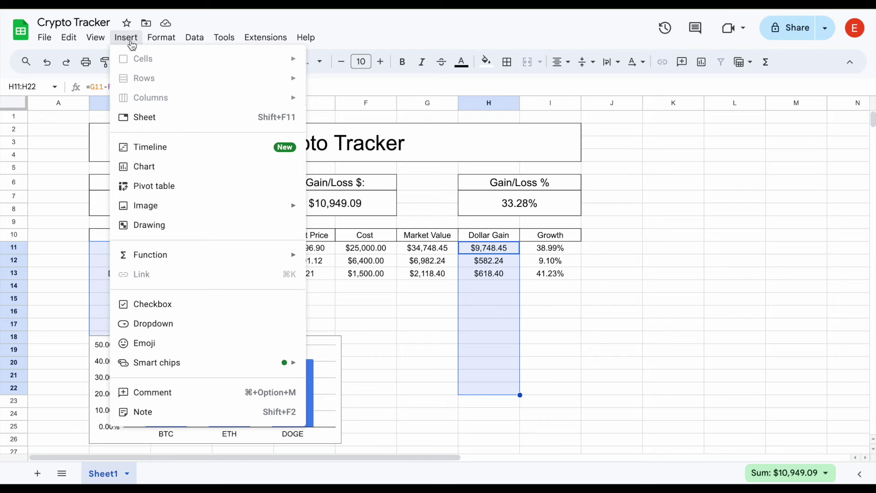
left_click(195, 167)
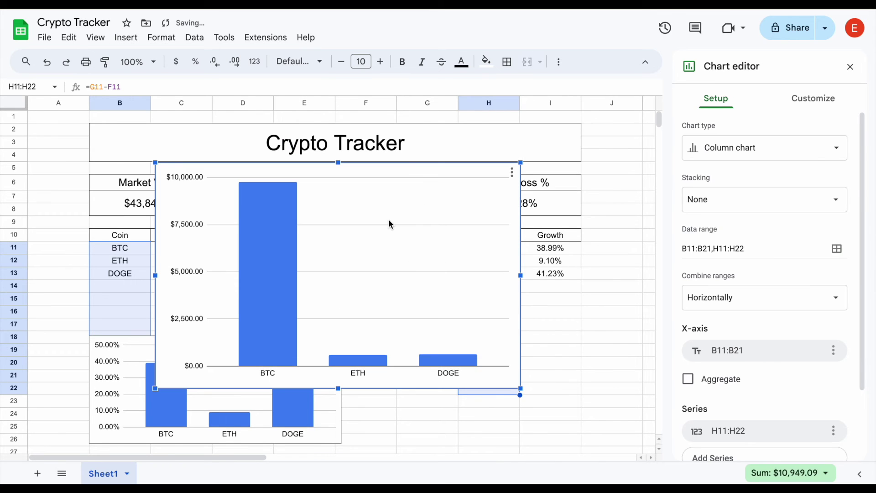
Step: Resize the dollar gain chart to match the growth chart and place it beside it, from about F18 to J26
left_click_drag(391, 224, 562, 286)
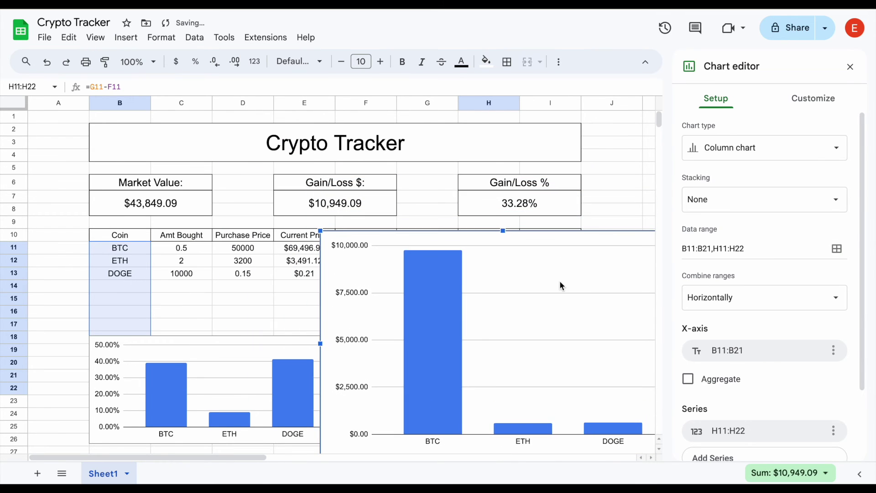
left_click_drag(321, 231, 505, 343)
left_click_drag(589, 358, 170, 353)
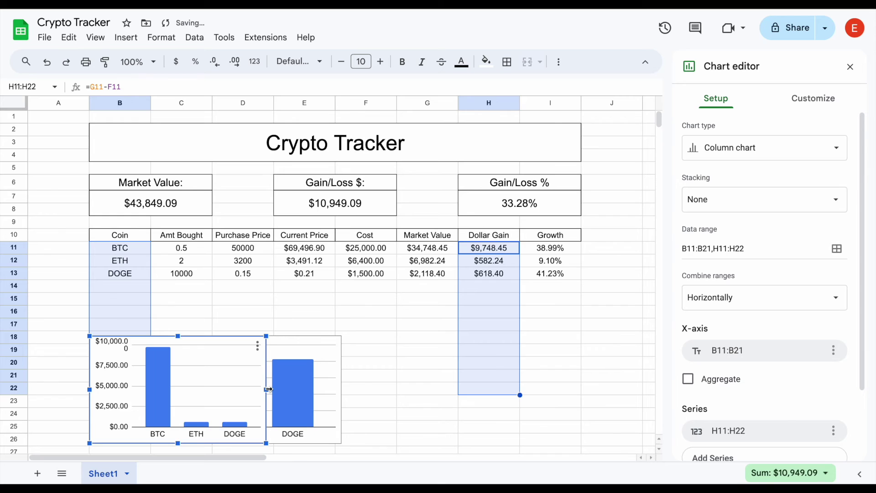
left_click_drag(268, 390, 342, 389)
left_click_drag(270, 371, 539, 369)
Step: Set the background color of the dollar gain chart to light yellow
left_click(527, 356)
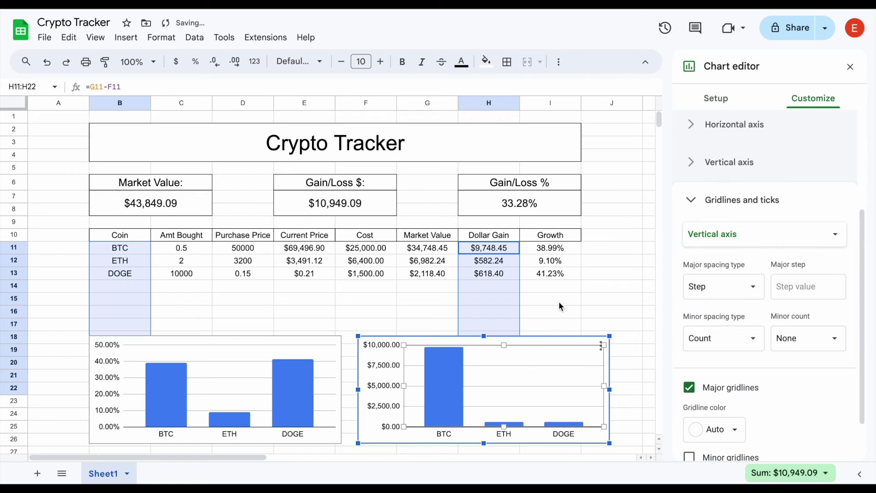
left_click(381, 360)
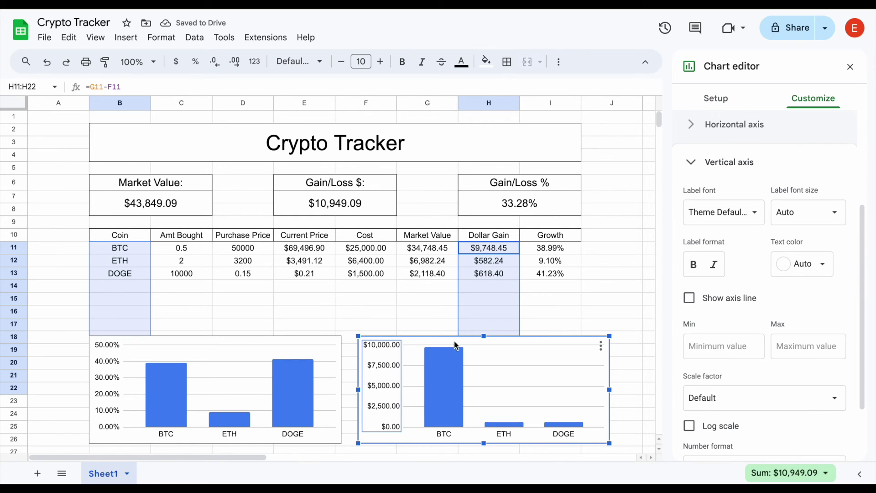
left_click(716, 100)
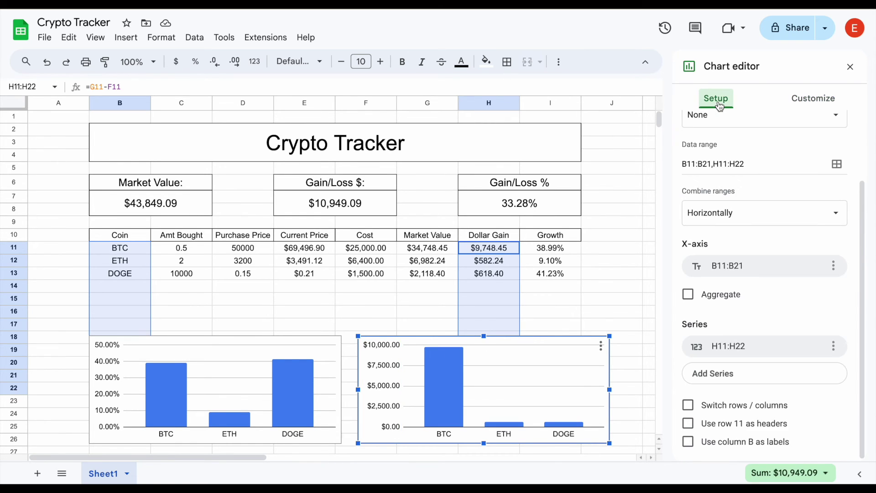
scroll(747, 190, "up", 3)
left_click(806, 100)
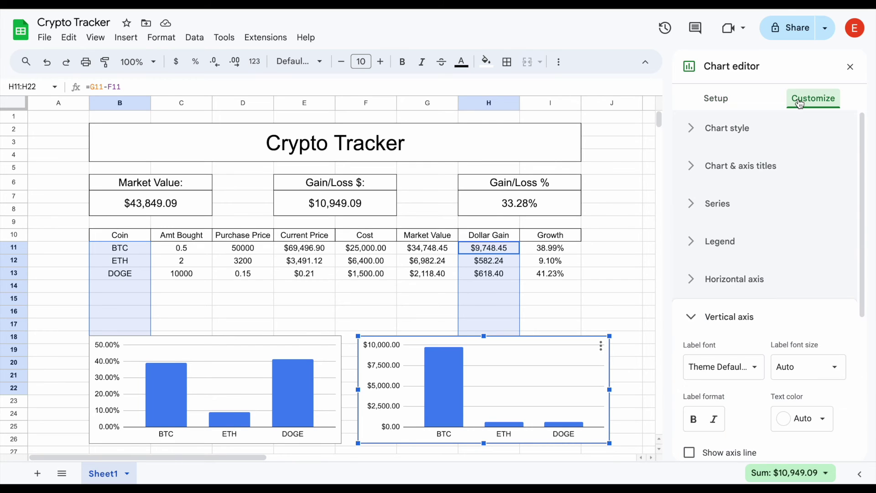
left_click(722, 129)
left_click(712, 175)
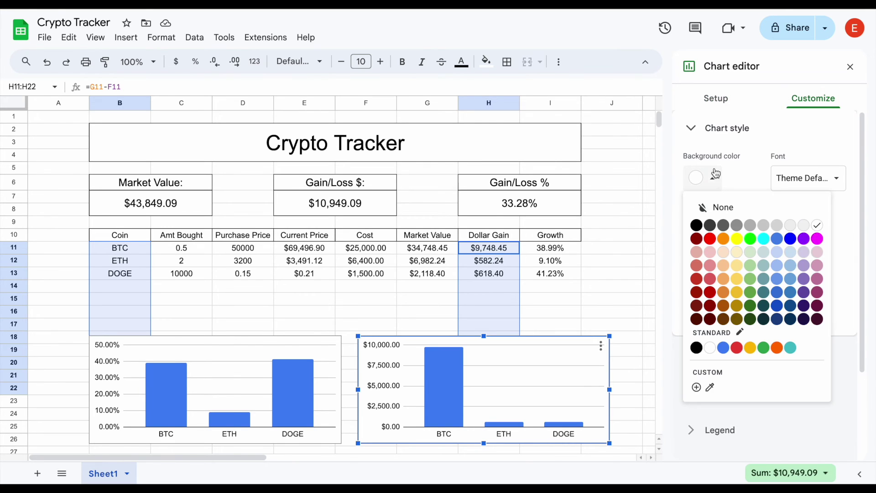
left_click(737, 252)
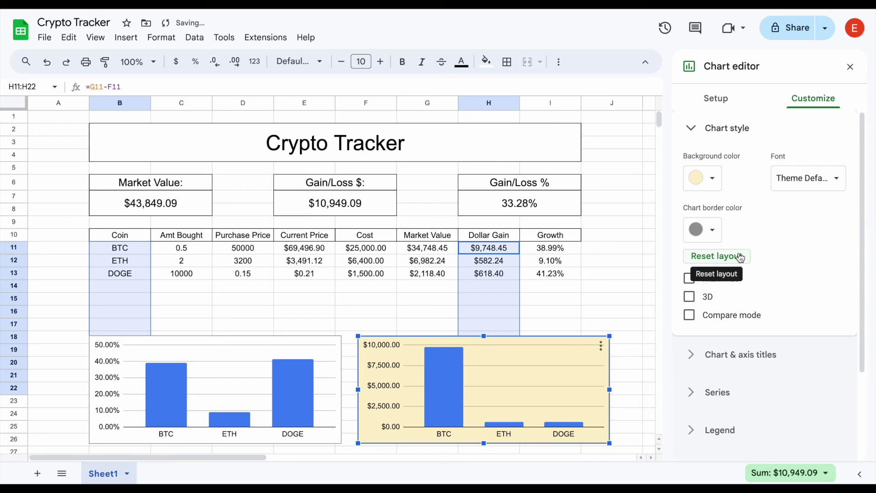
Step: Give the light yellow chart the title "Dollar Gain"
scroll(760, 228, "down", 3)
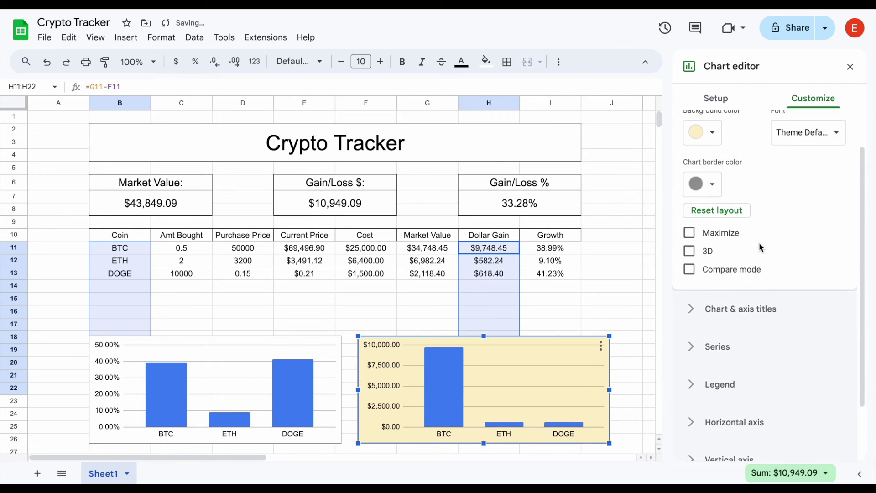
left_click(740, 300)
left_click(730, 201)
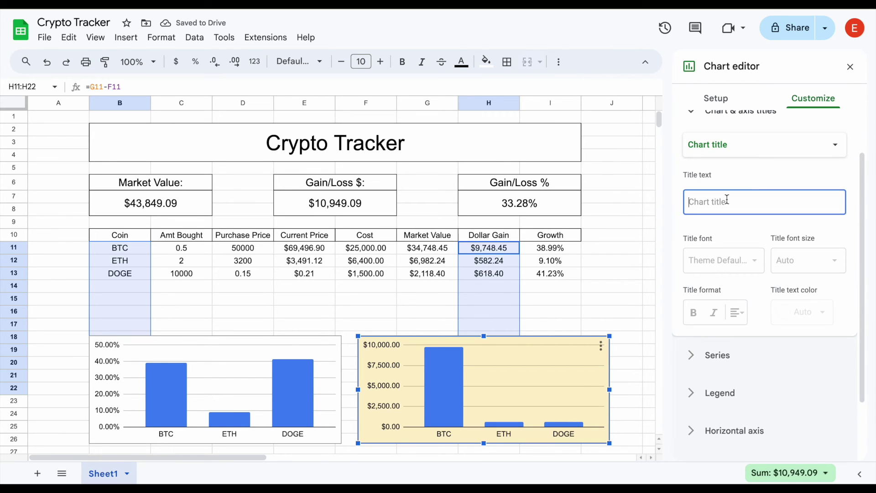
type("Dollar ")
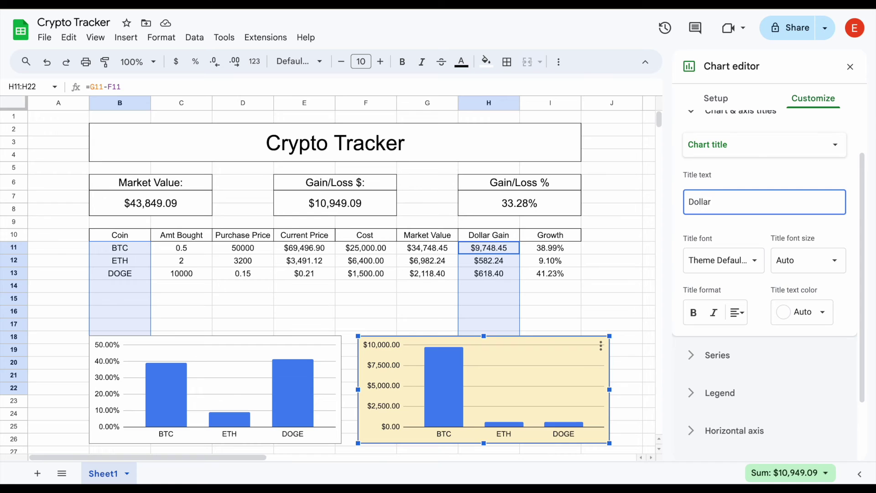
type("Gain")
left_click(602, 288)
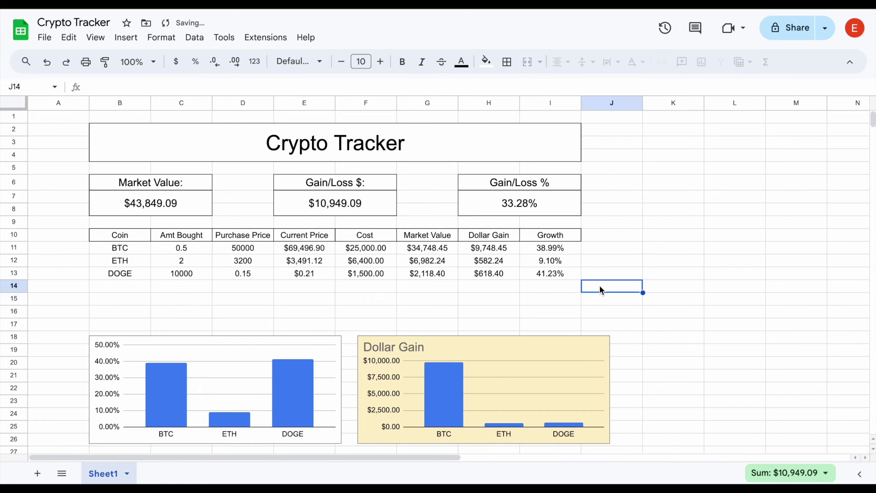
Step: Set the background color of the coin growth chart to light pink
left_click(263, 349)
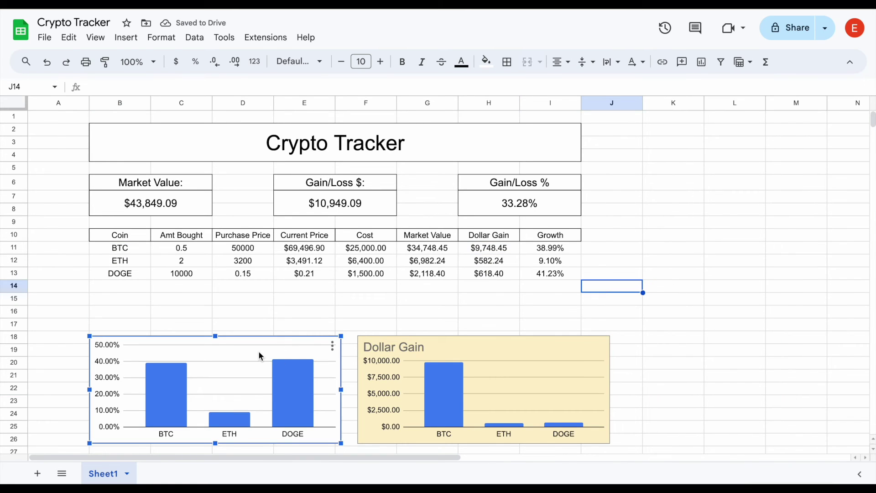
double_click(256, 351)
left_click(719, 129)
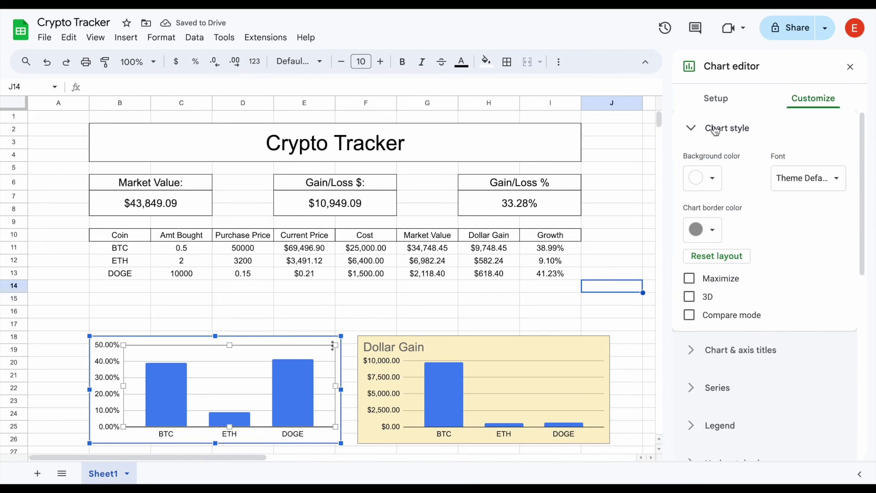
left_click(712, 179)
left_click(822, 253)
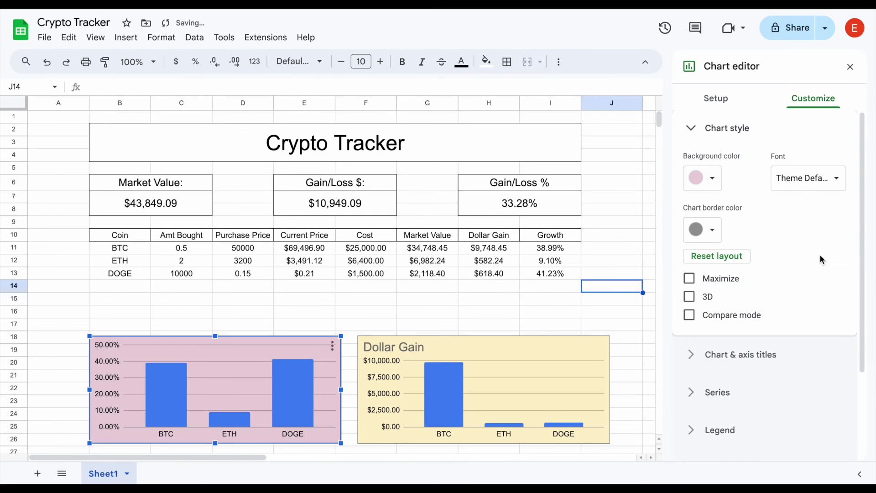
Step: Give the light pink growth chart the title "Percent Gain"
scroll(744, 274, "down", 2)
left_click(743, 277)
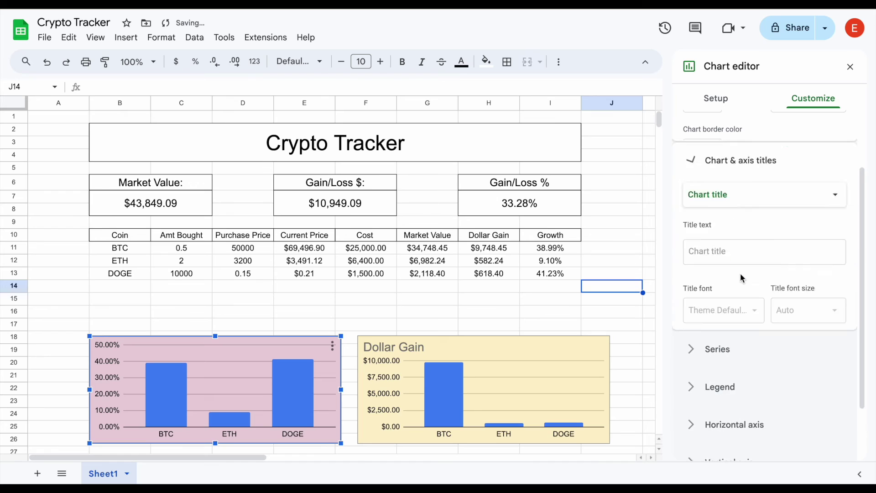
left_click(710, 185)
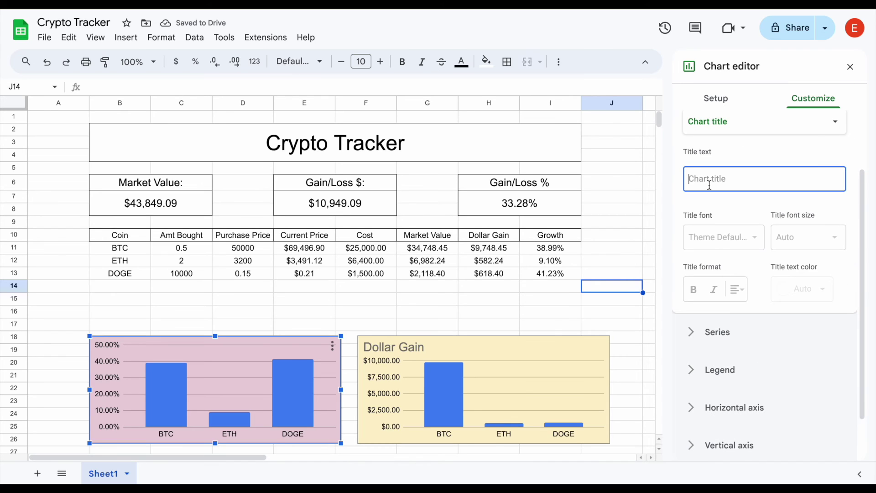
type("Percent Gain")
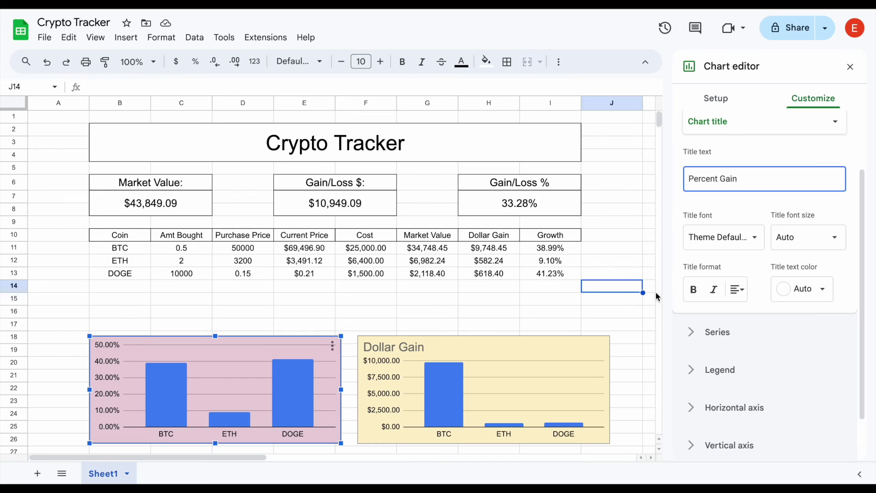
left_click(603, 258)
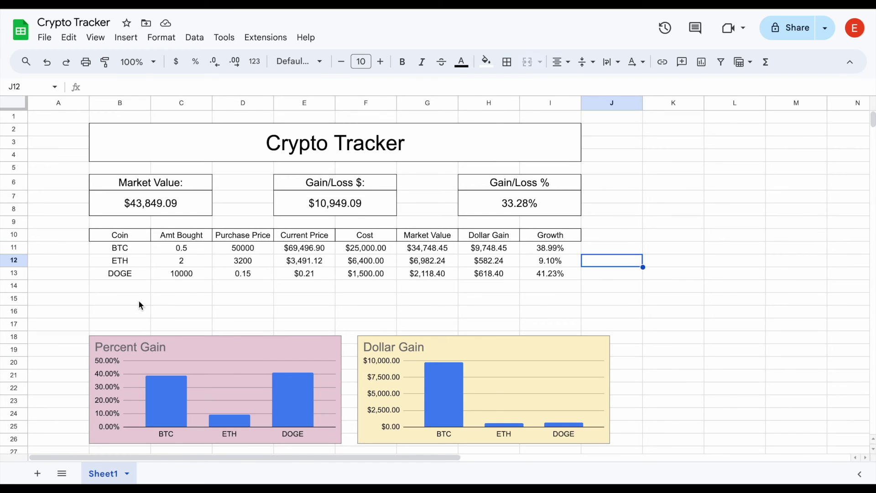
Step: Add SOL in row 14 with amount bought 80 and purchase price 180, and fill the formulas in E13:I13 down to it
left_click(136, 285)
type("SOL")
key("Tab")
type("200")
key("BackSpace")
key("BackSpace")
key("BackSpace")
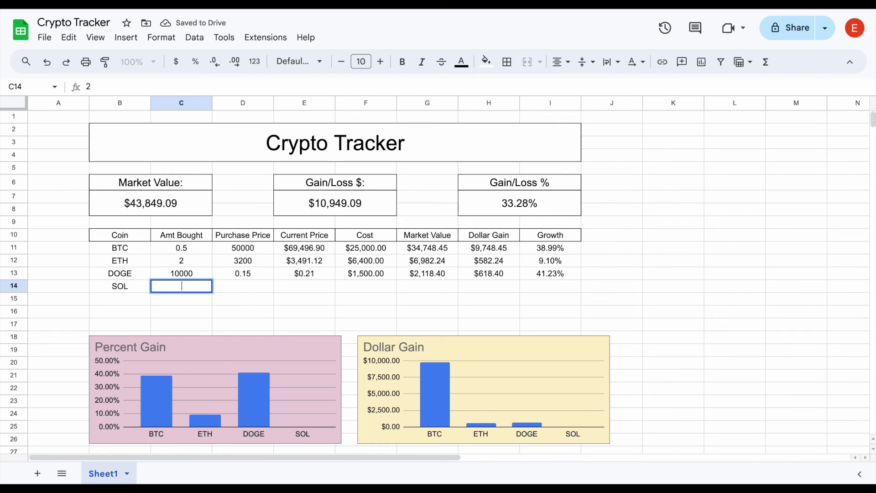
type("80")
key("Tab")
type("180")
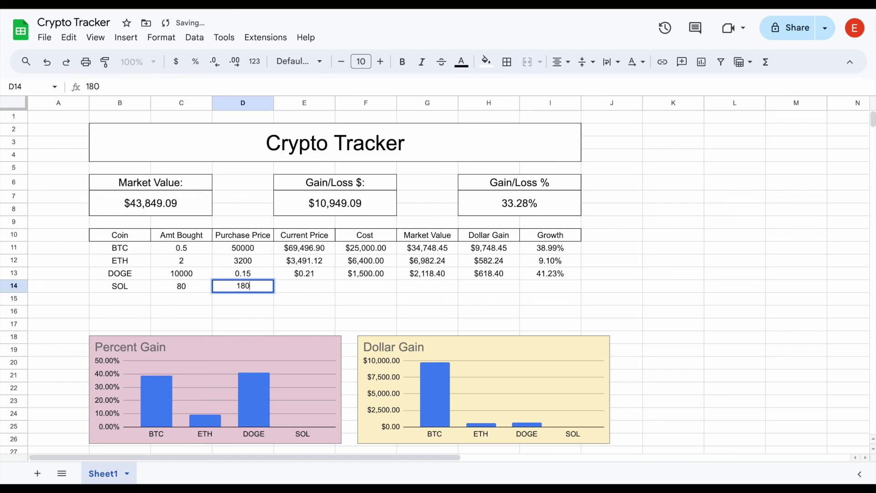
key("Tab")
left_click_drag(147, 287, 581, 291)
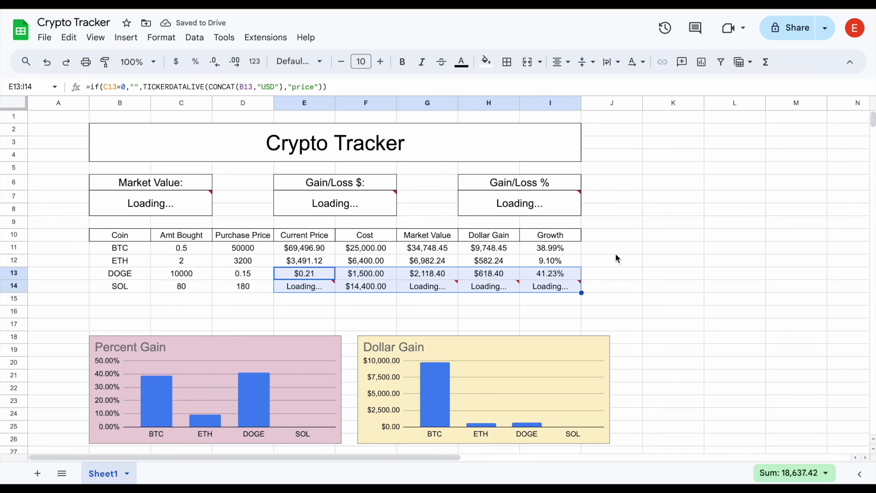
Step: Review the summary boxes B6:I8, the Dollar Gain chart and the BTC amount bought in C11
left_click_drag(196, 188, 534, 210)
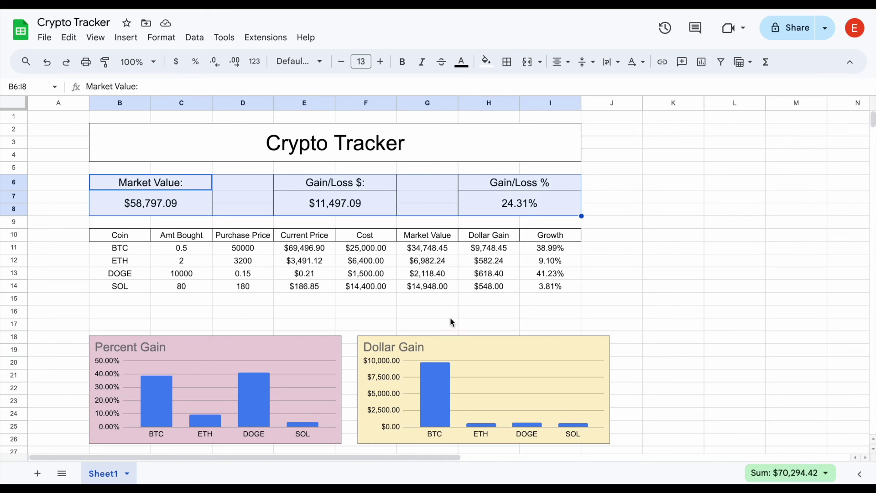
left_click(470, 360)
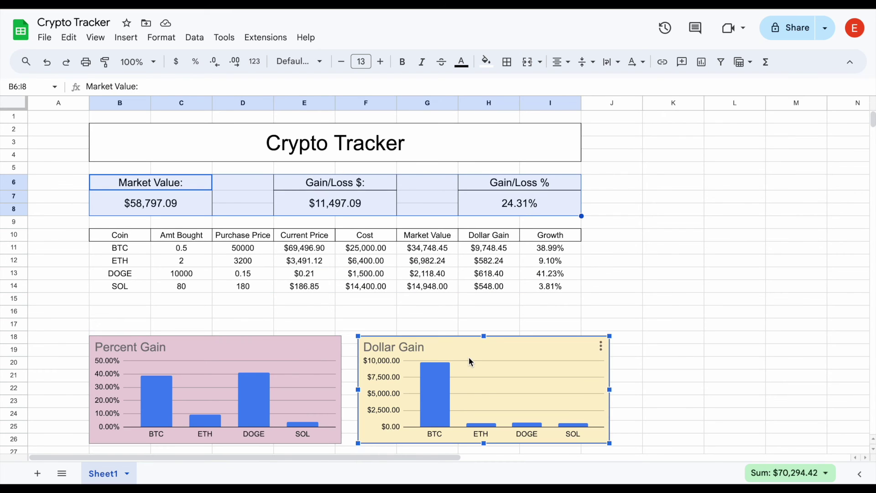
left_click(699, 237)
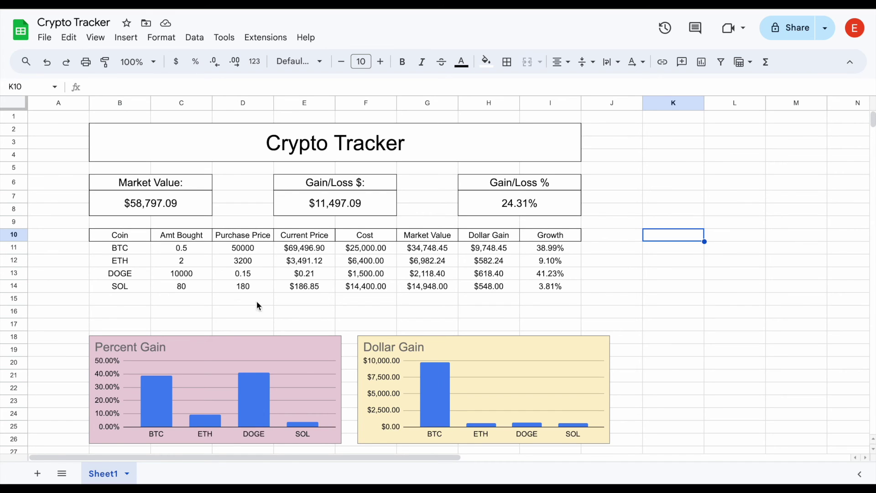
left_click(197, 250)
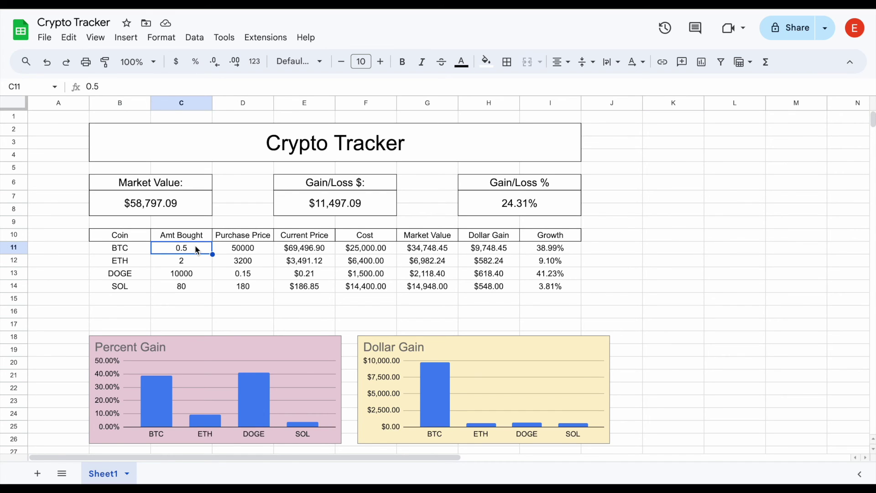
Step: Set the BTC amount bought in C11 first to 0.2 and finally to 0.05
type(".2")
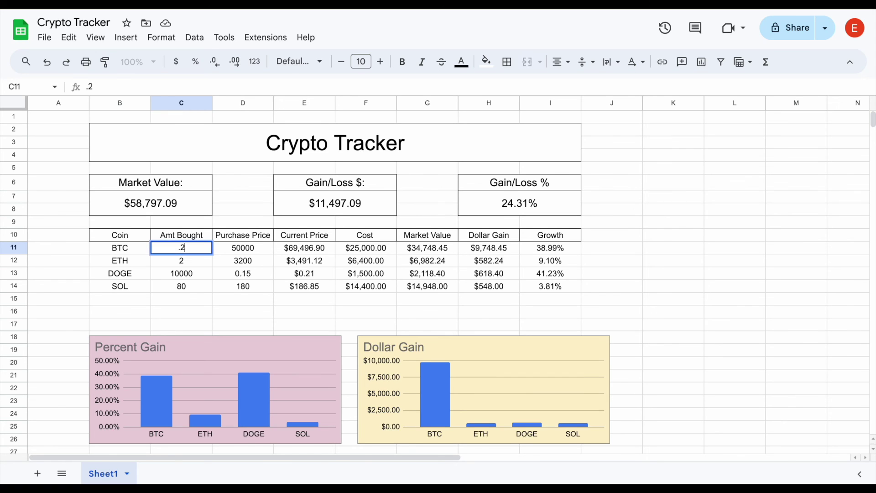
key("Return")
left_click(195, 246)
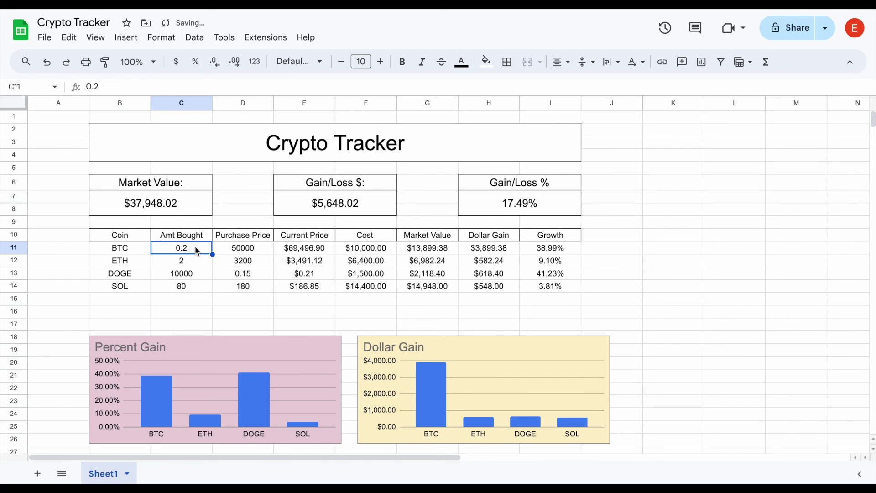
type(".05")
key("Return")
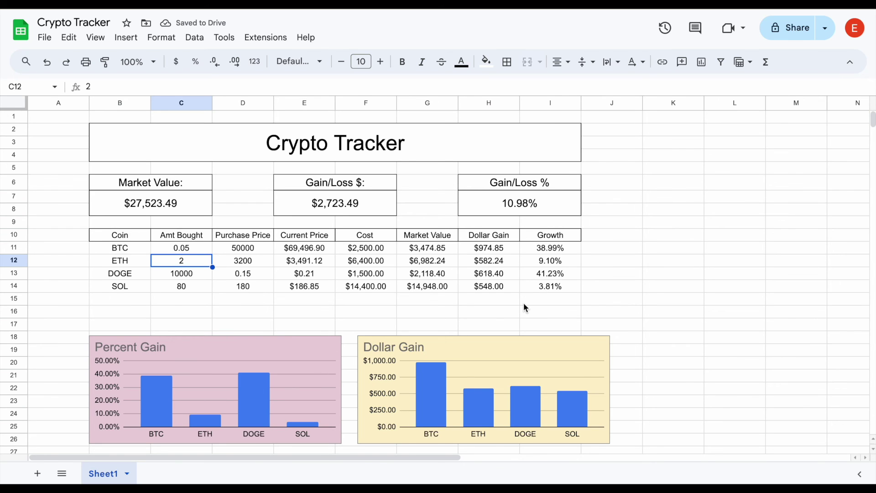
Step: Try light cornflower blue, cyan, light cyan and light blue fills on the Crypto Tracker title box B2:I4
left_click(459, 148)
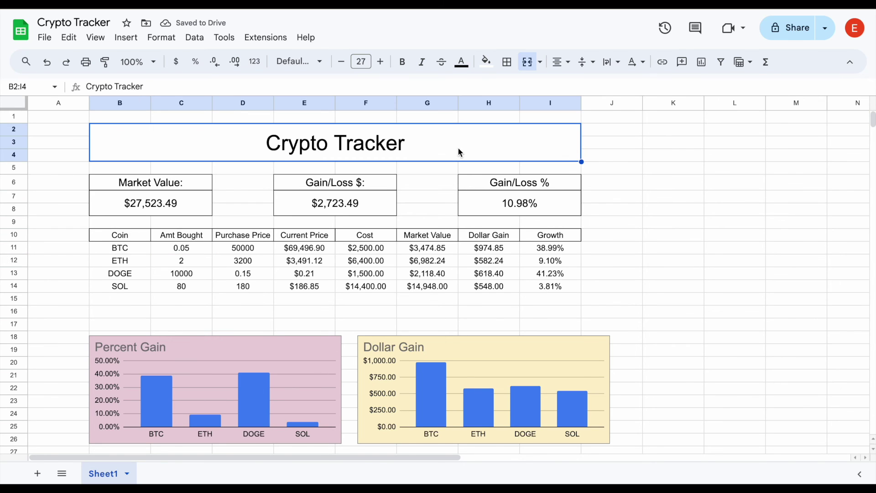
left_click(486, 61)
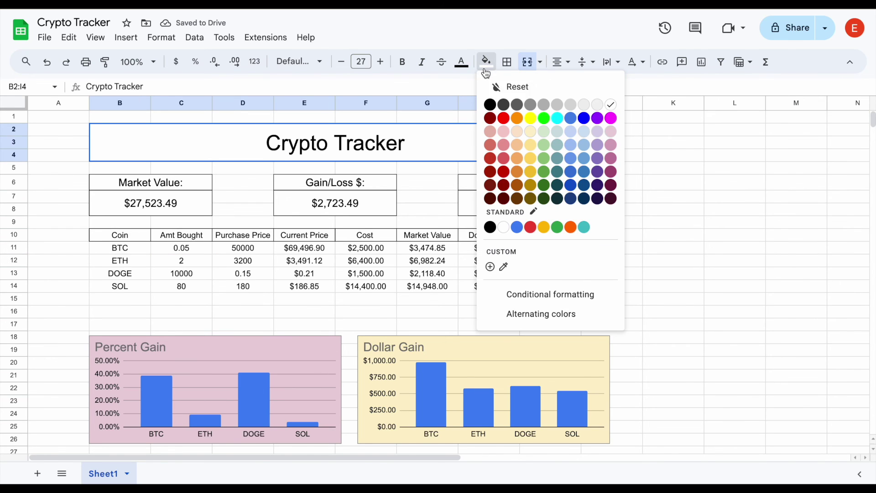
left_click(570, 146)
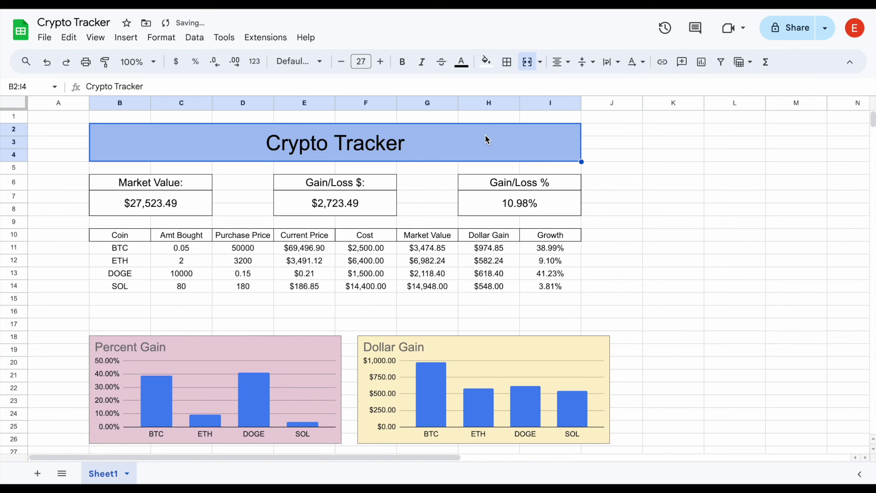
left_click(486, 62)
left_click(556, 118)
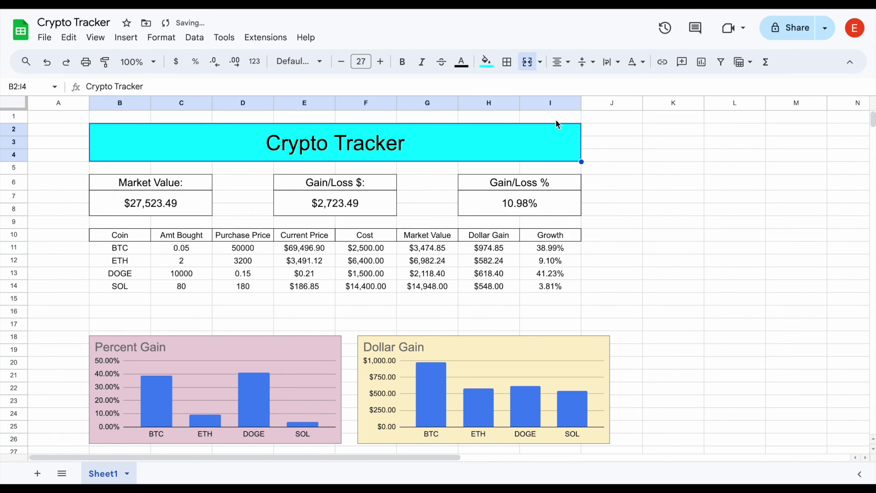
left_click(487, 61)
left_click(557, 145)
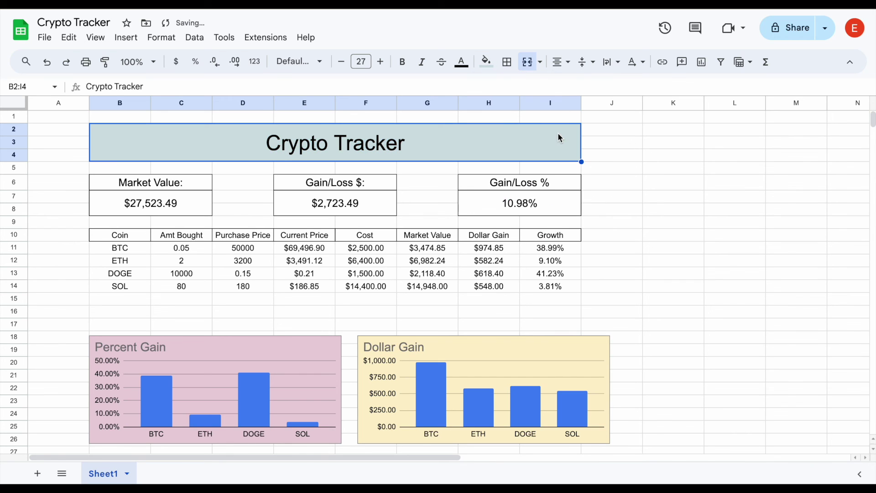
left_click(486, 62)
left_click(584, 131)
left_click(623, 147)
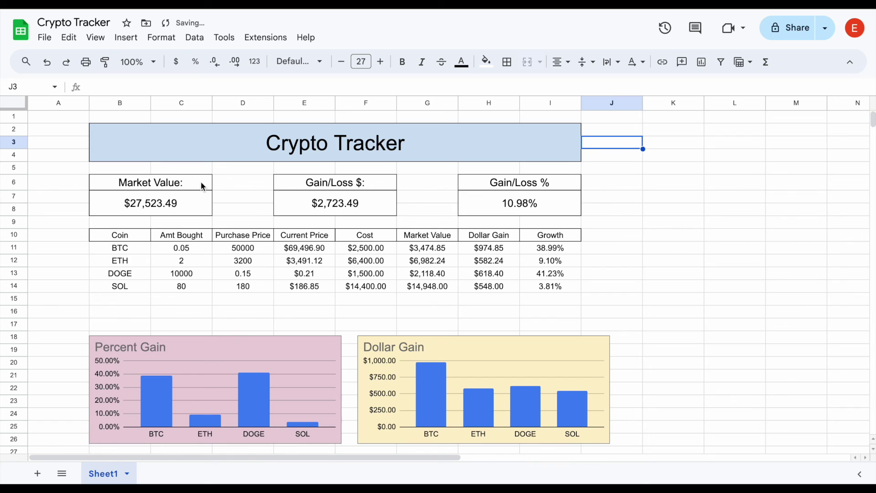
Step: Fill the Crypto Tracker title box B2:I4 with light cornflower blue, after trying a darker blue
left_click(264, 146)
left_click(487, 62)
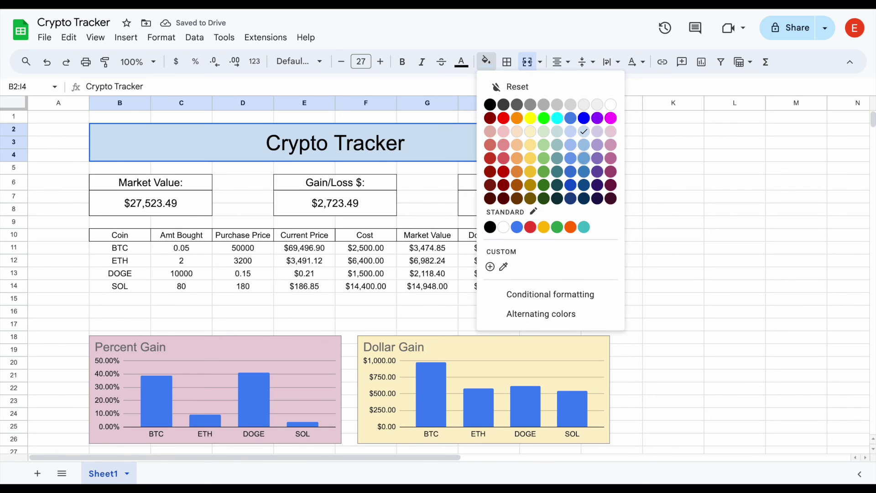
left_click(585, 158)
left_click(487, 64)
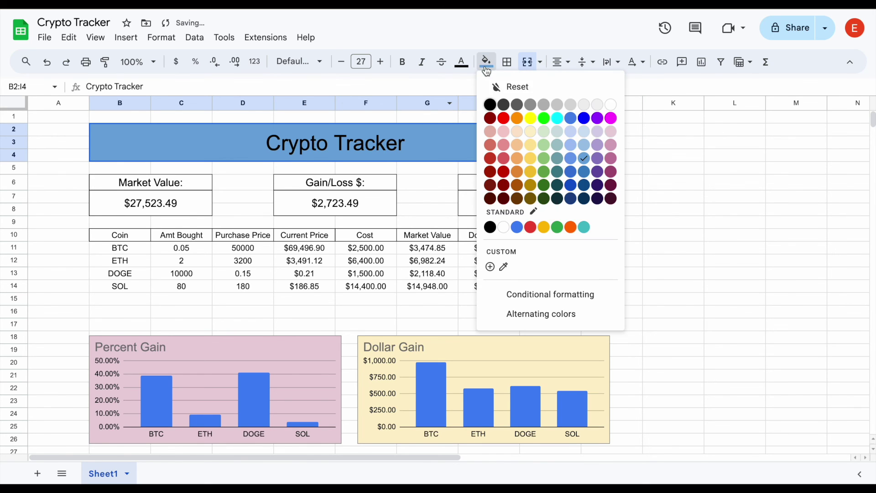
left_click(571, 145)
Step: Fill the three summary headings Market Value, Gain/Loss $ and Gain/Loss % in row 6 with light blue
left_click(196, 183)
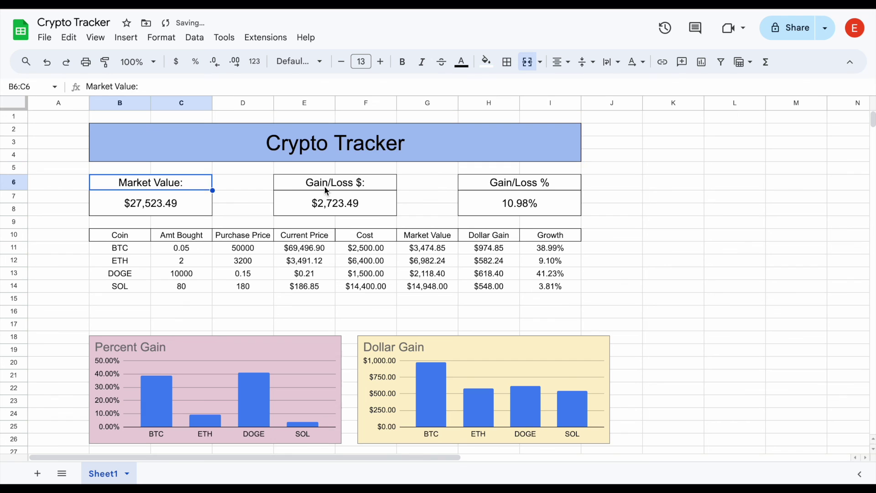
left_click(325, 185, "ctrl")
left_click(489, 185, "ctrl")
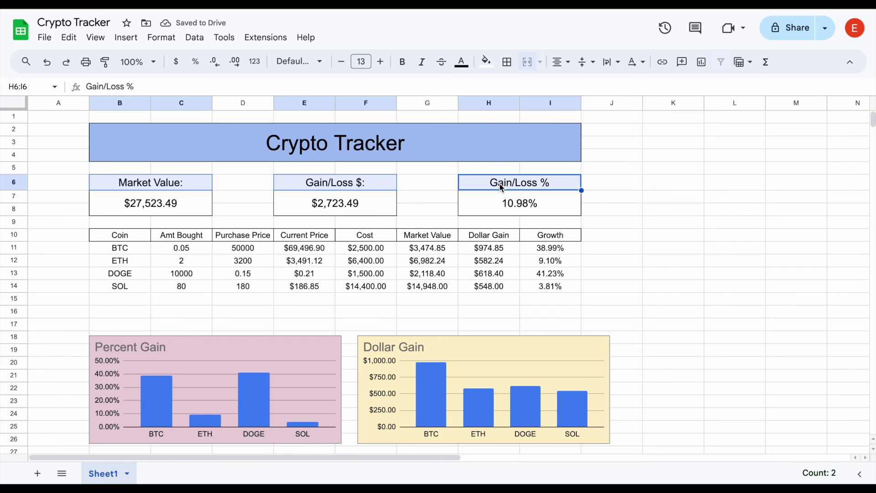
left_click(486, 61)
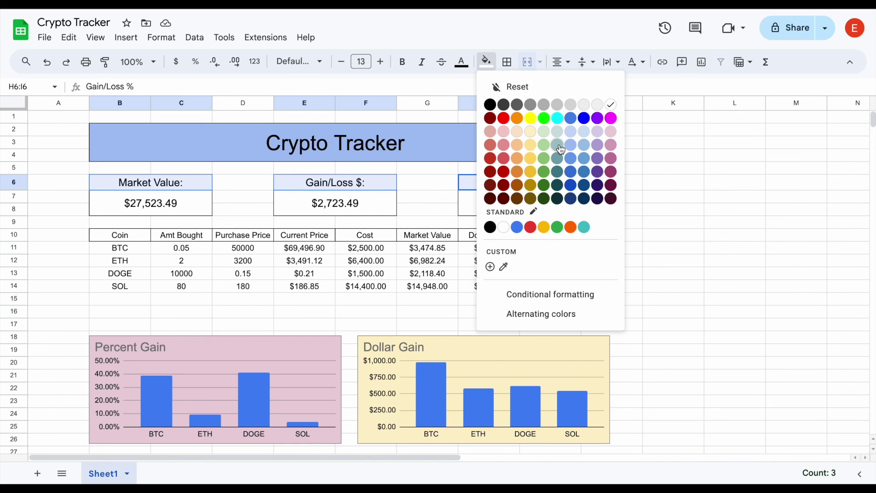
left_click(558, 144)
left_click(487, 64)
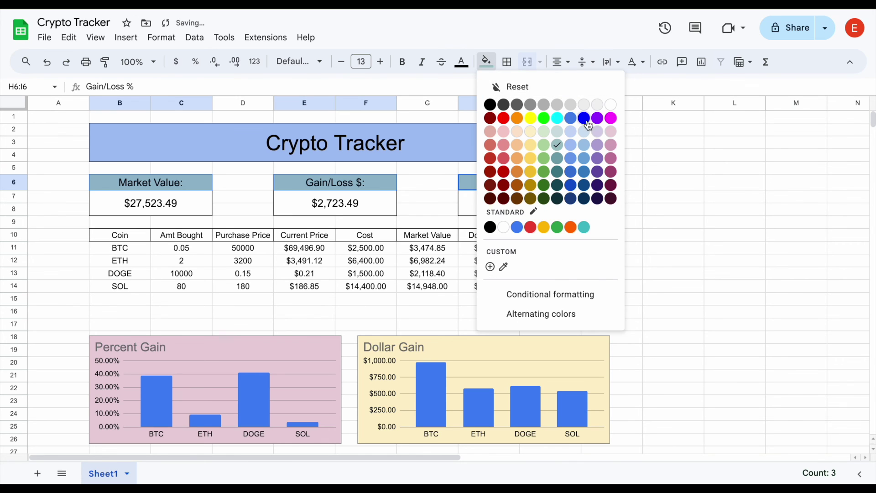
left_click(585, 133)
left_click(610, 166)
Step: Fill the coin table's header row B10:I10 with light purple
left_click_drag(141, 238, 544, 240)
left_click(488, 64)
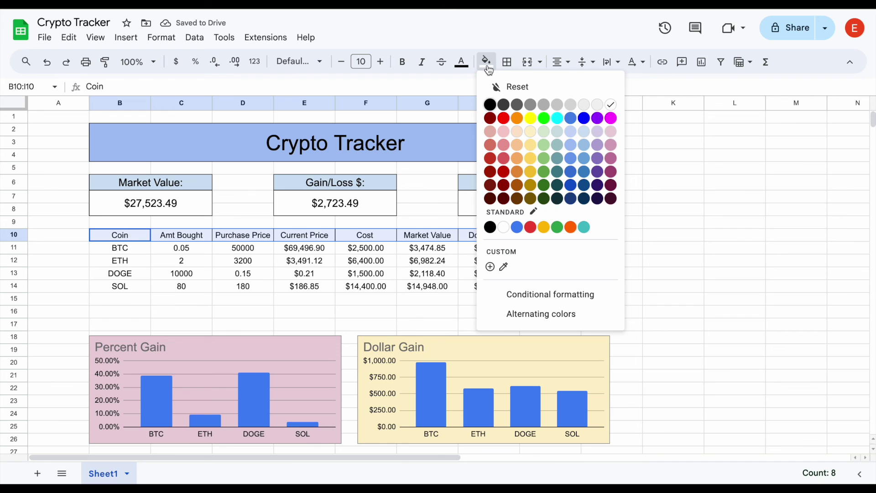
left_click(596, 132)
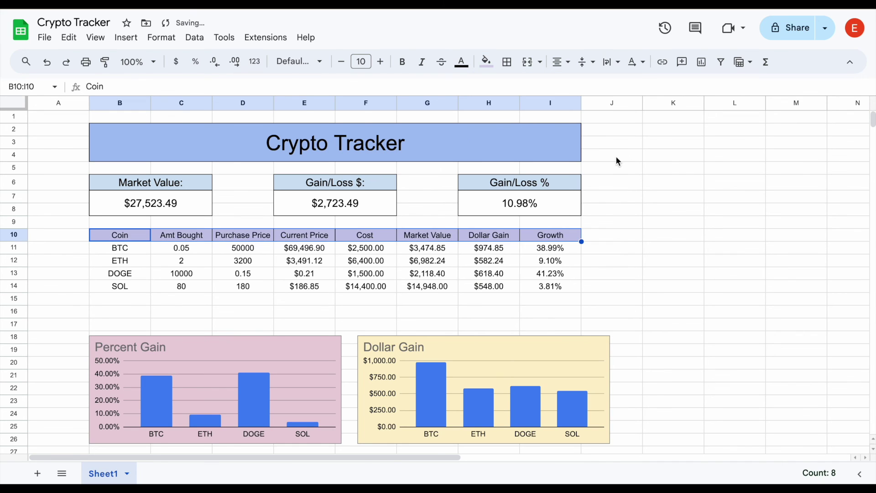
left_click_drag(614, 184, 645, 187)
left_click_drag(136, 237, 133, 382)
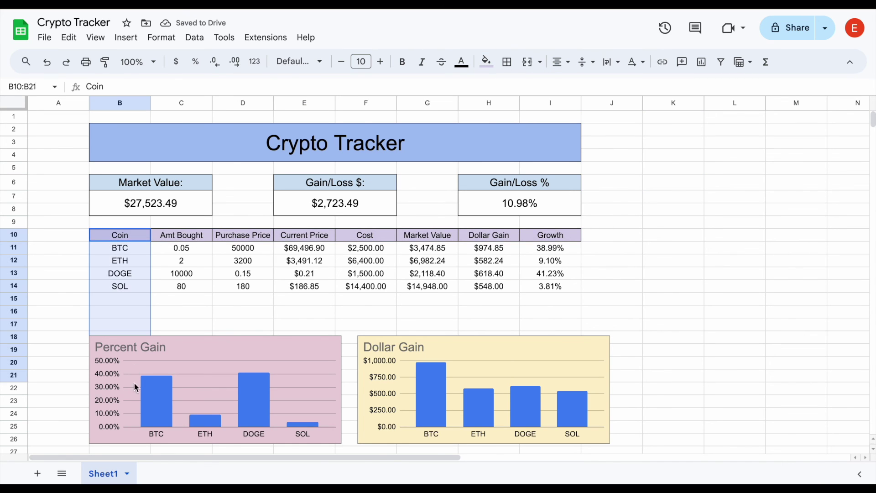
left_click_drag(564, 238, 555, 393)
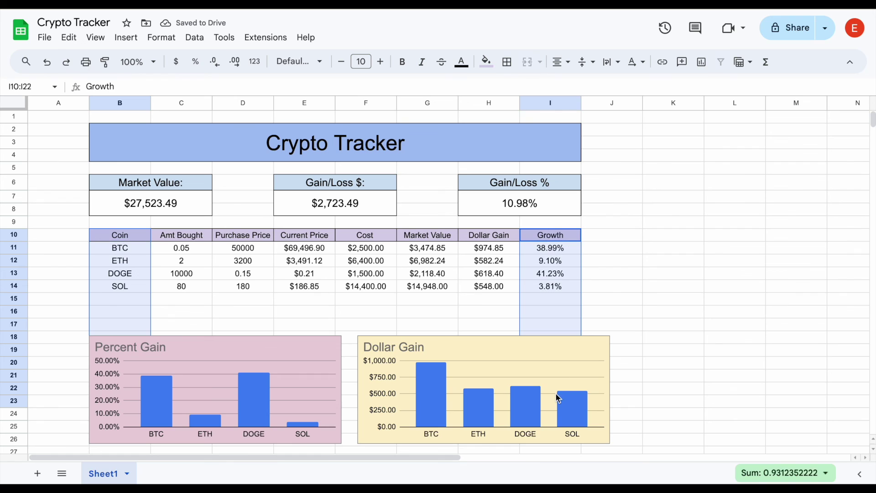
left_click(137, 235)
left_click_drag(137, 236, 267, 344)
left_click_drag(563, 238, 567, 386)
left_click(510, 72)
left_click(673, 183)
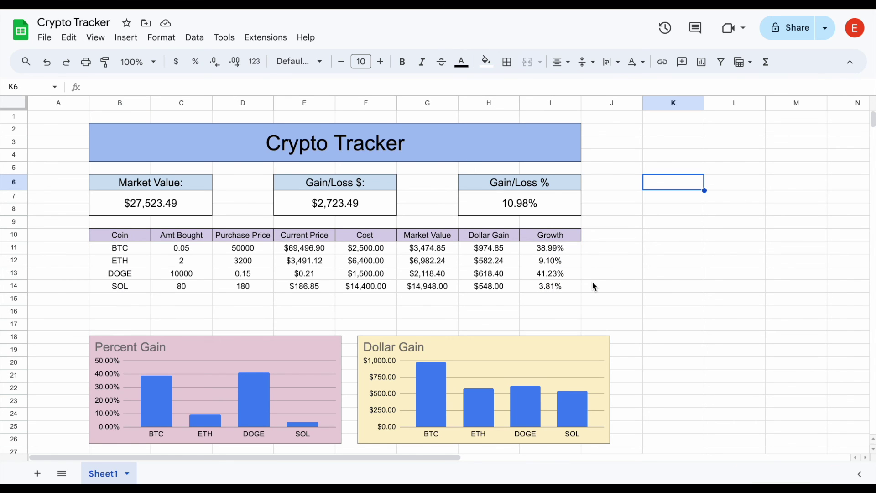
left_click(266, 37)
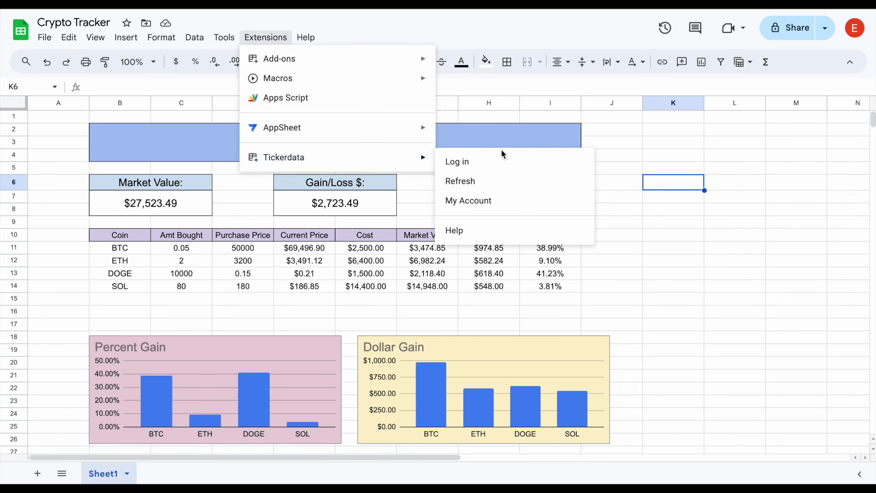
left_click(628, 158)
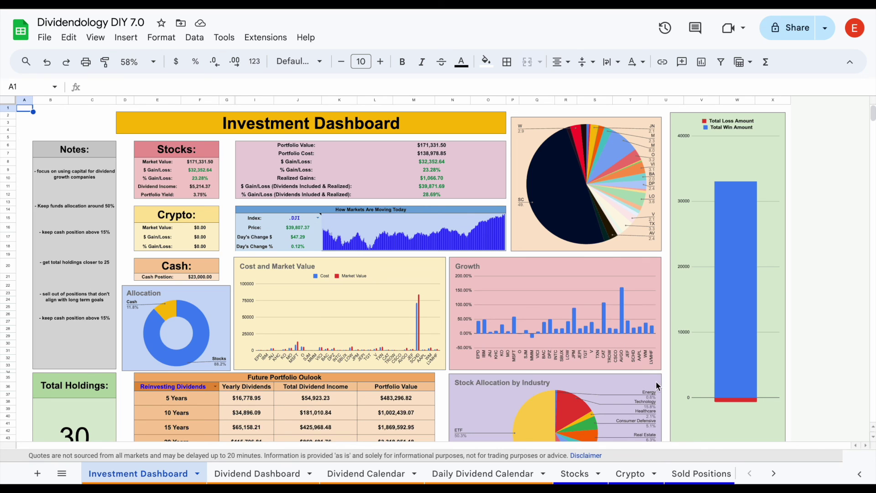
Step: Switch to the Crypto sheet of the Dividendology DIY 7.0 spreadsheet and set its zoom to 100%
left_click(629, 471)
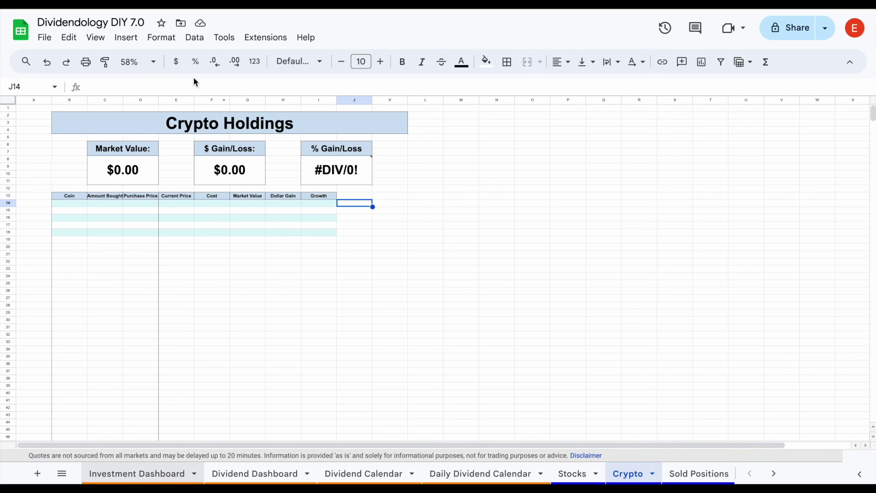
left_click(138, 61)
type("100")
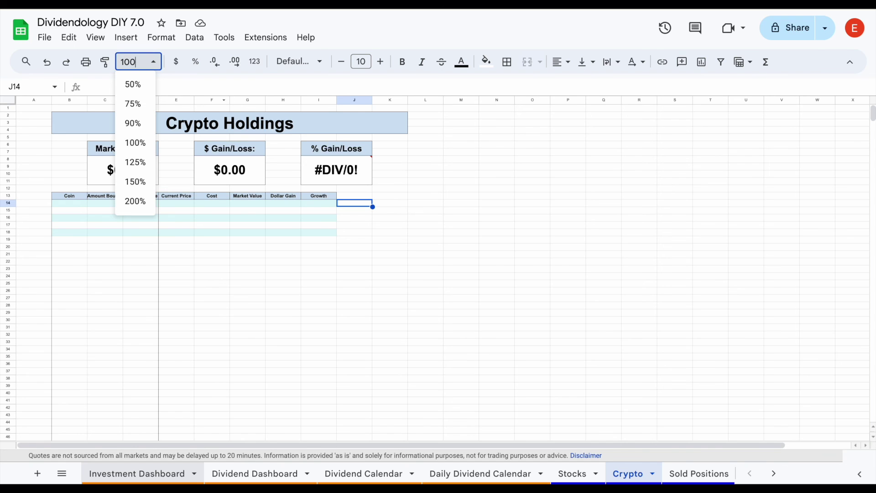
key("Return")
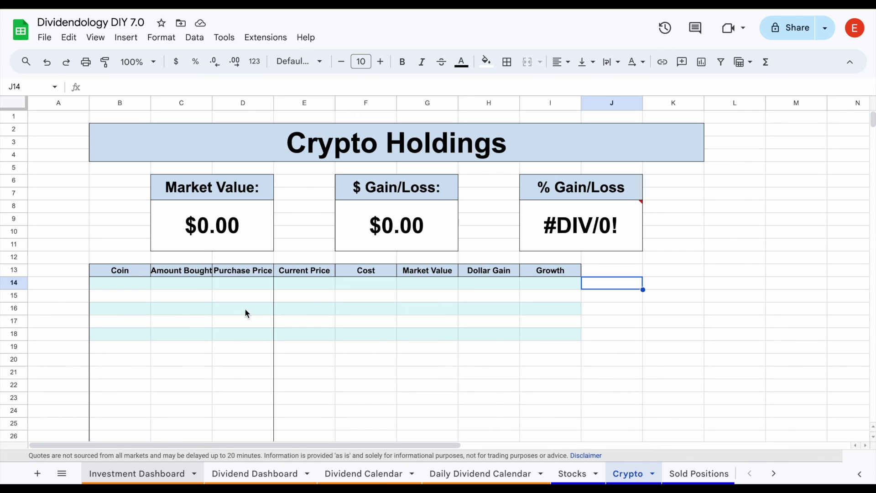
Step: Enter BTC in row 14 of the Crypto Holdings table with amount bought 0.02 and purchase price 50000, and select B14:I14
left_click(134, 283)
type("BTC")
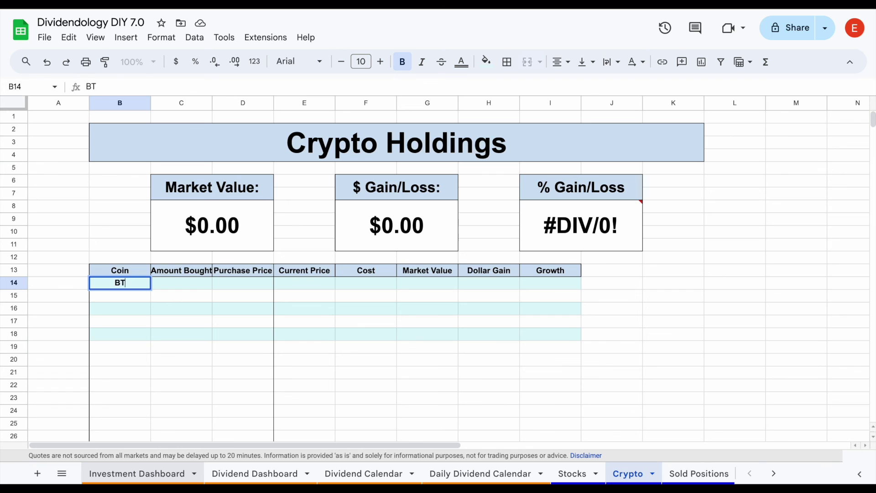
key("Tab")
type(".02")
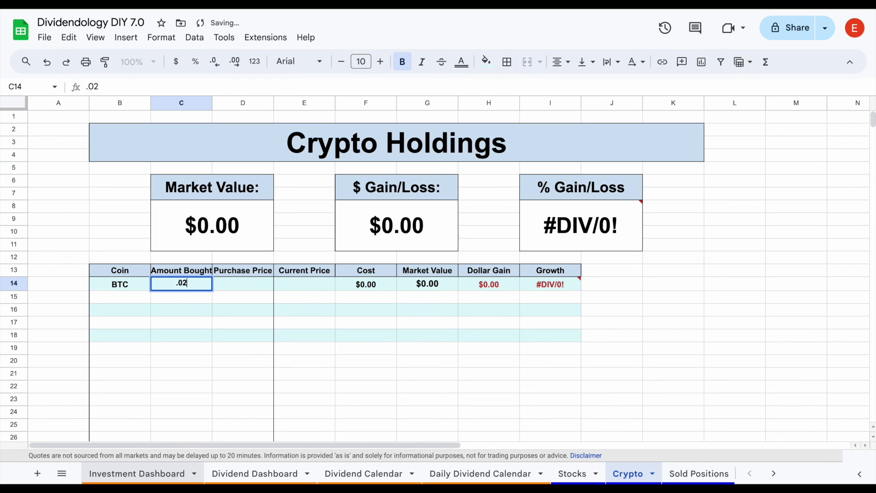
key("Tab")
type("50000")
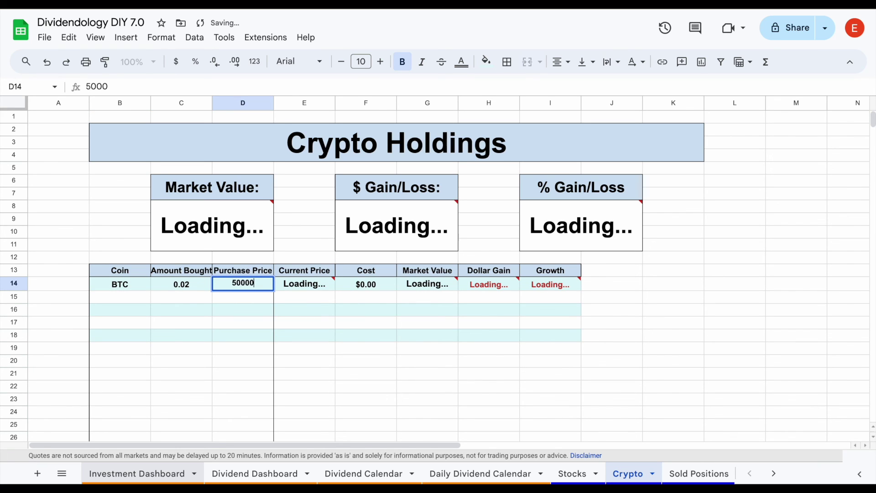
key("Return")
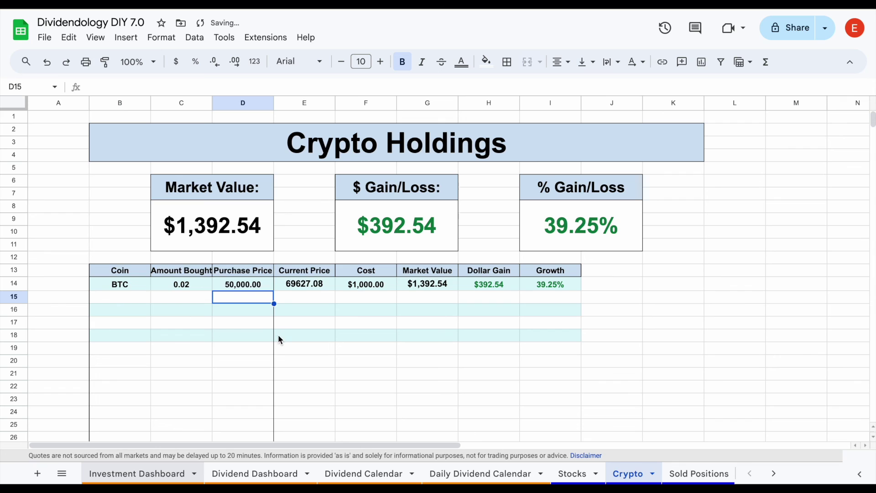
left_click_drag(136, 284, 536, 283)
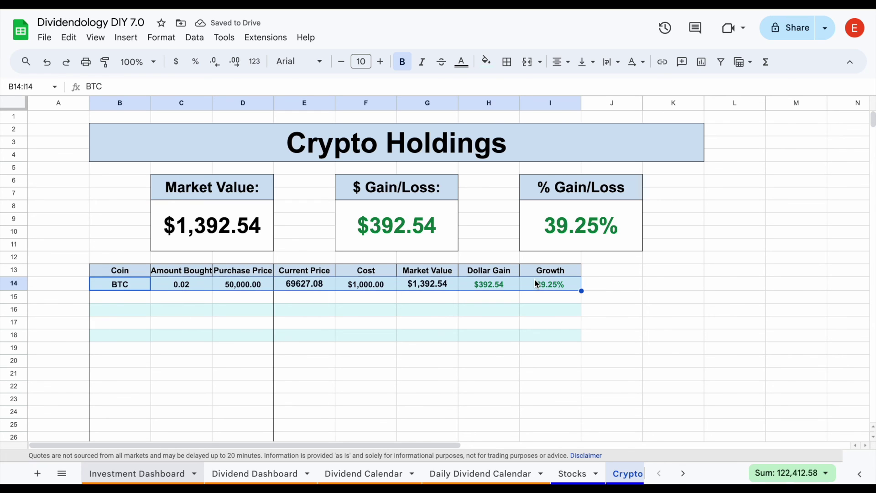